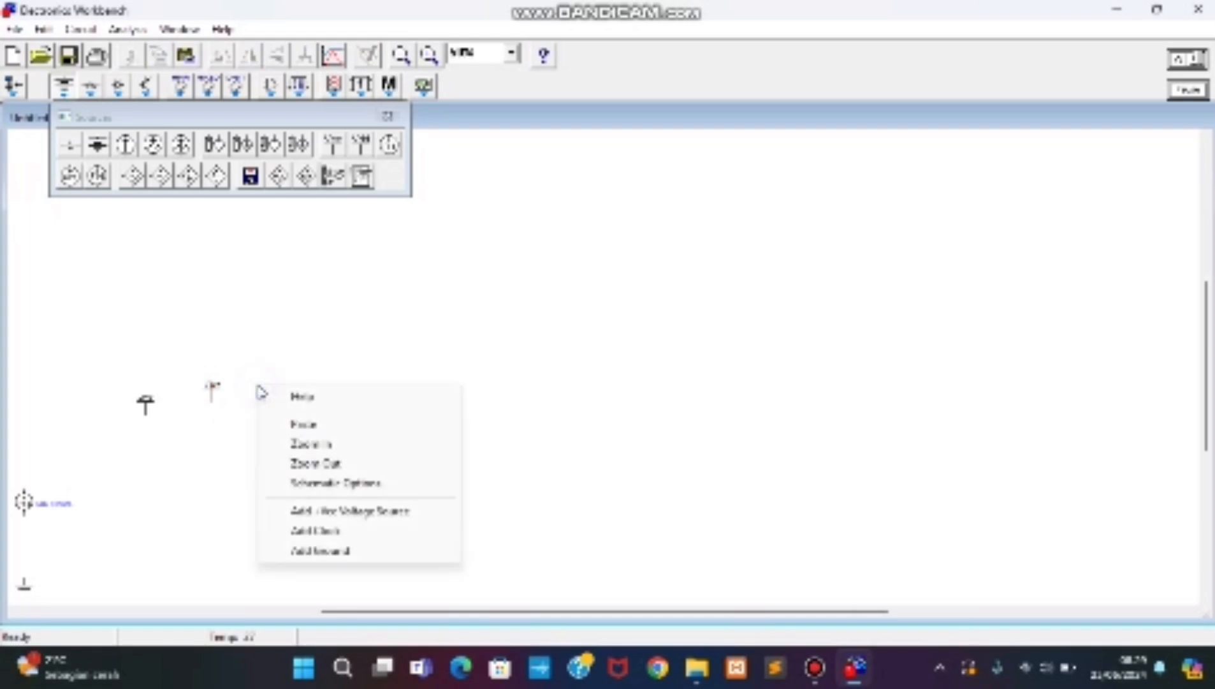
Paste two more +Vcc voltage sources to the right of the existing two, completing a row of four
click(281, 424)
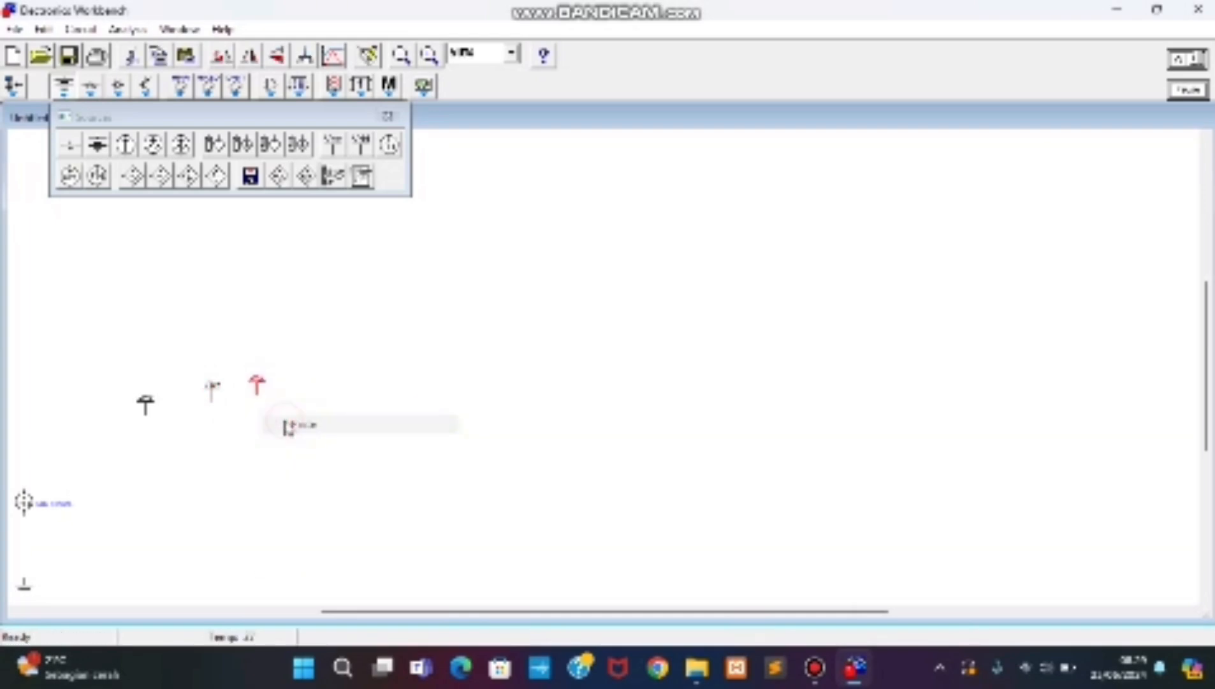
right_click(307, 370)
click(345, 403)
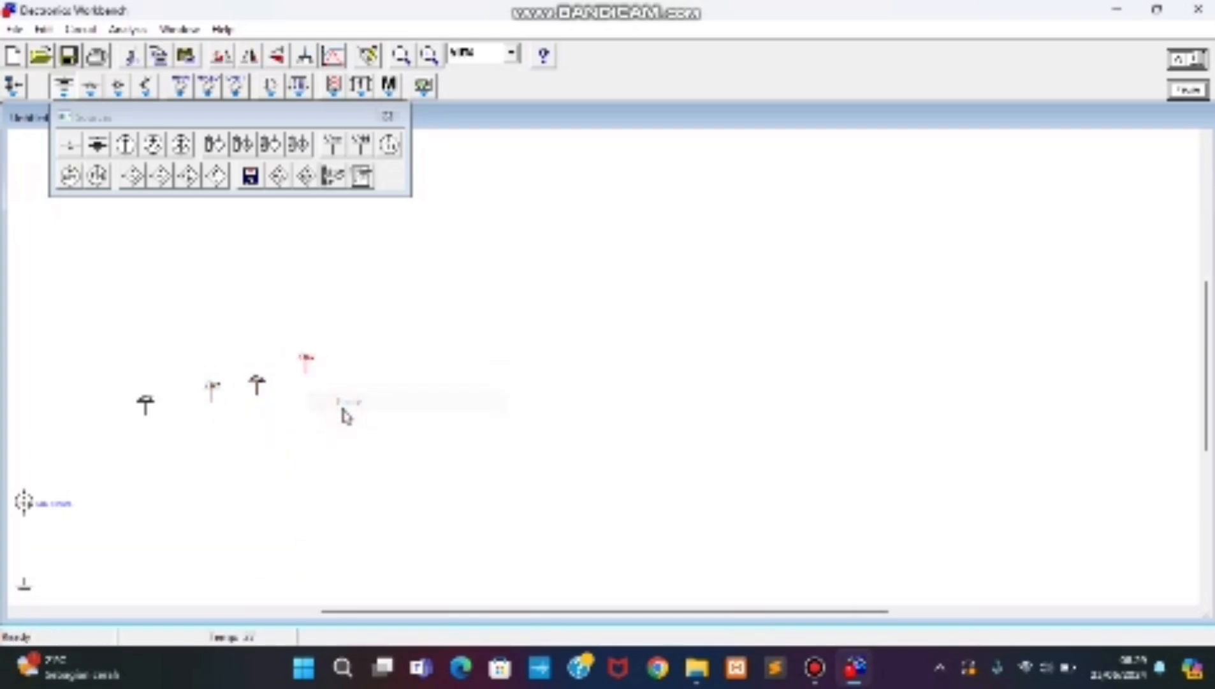
Move the four +Vcc voltage sources up together and slightly adjust the positions of the second and fourth
drag(100, 375, 344, 387)
drag(319, 306, 122, 427)
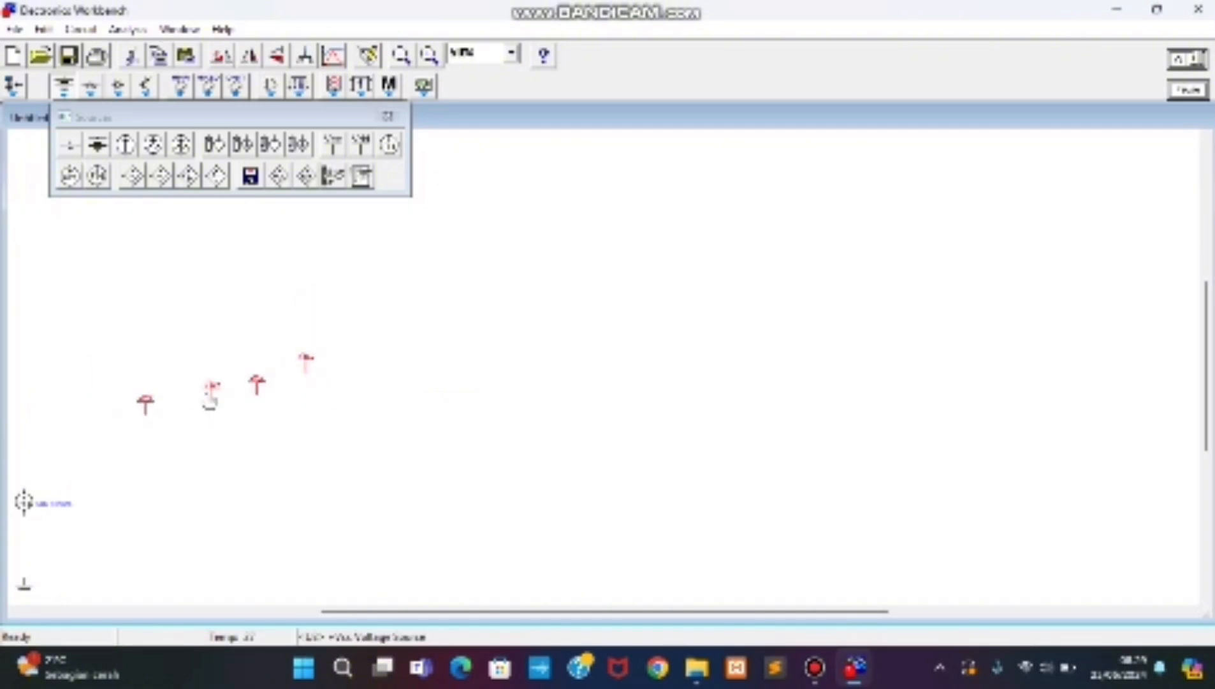
drag(215, 401, 217, 328)
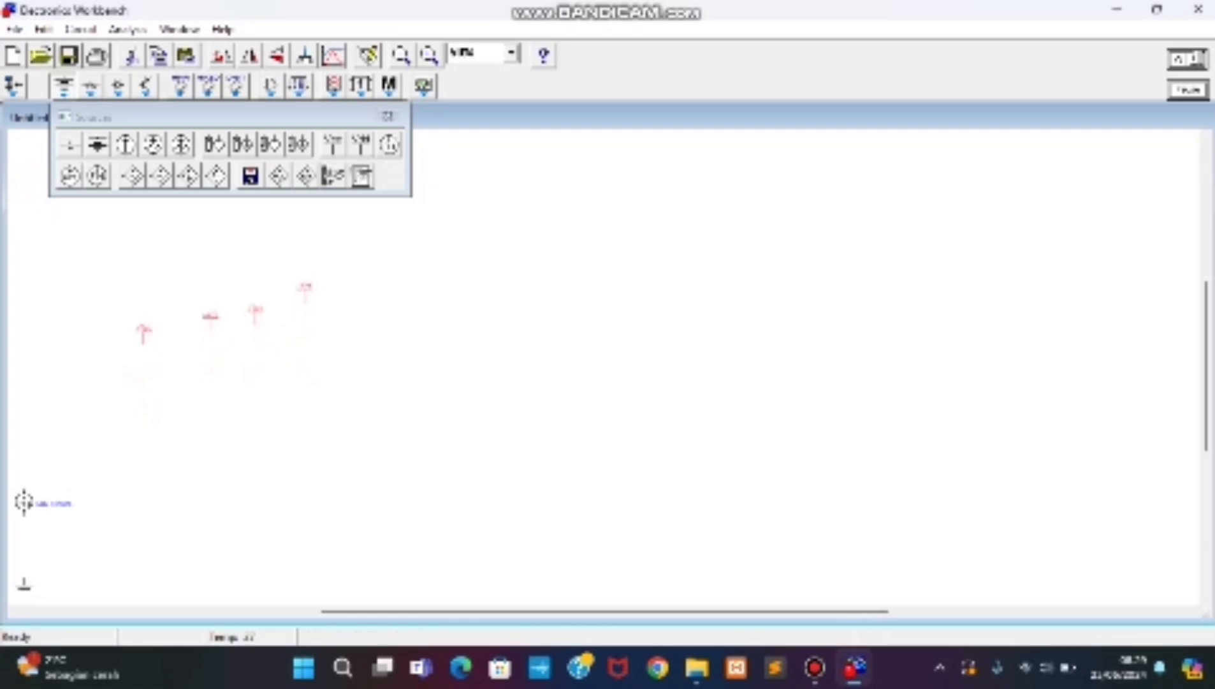
click(240, 379)
click(214, 318)
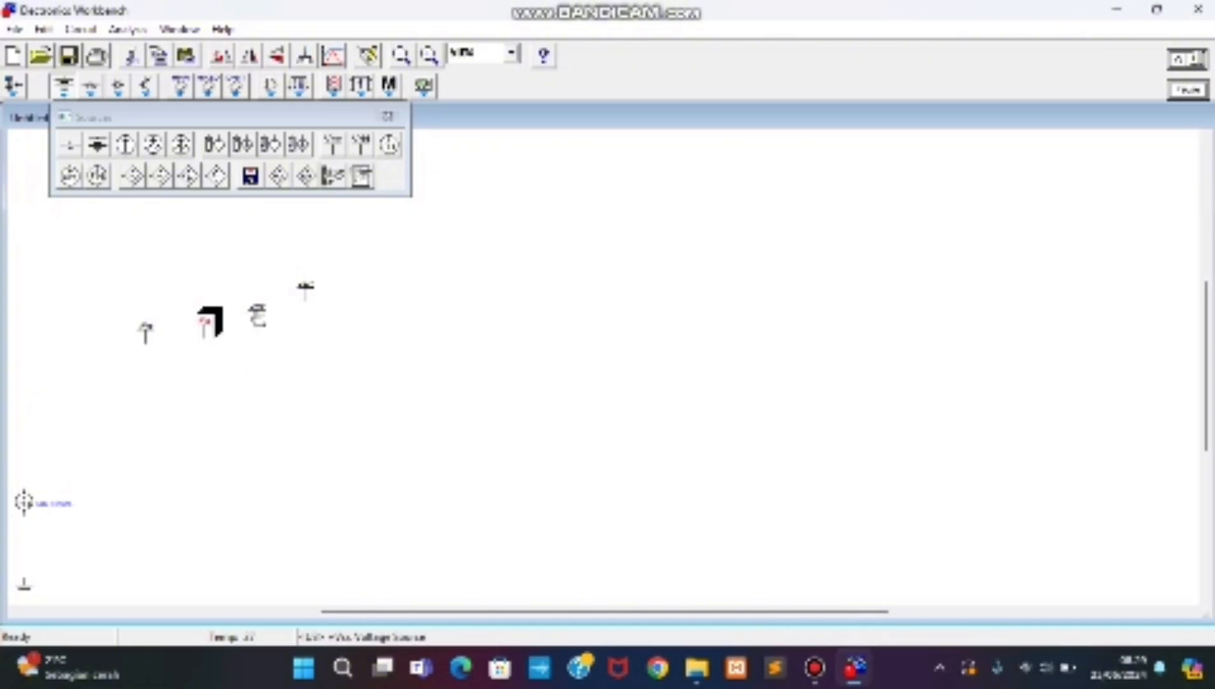
click(309, 293)
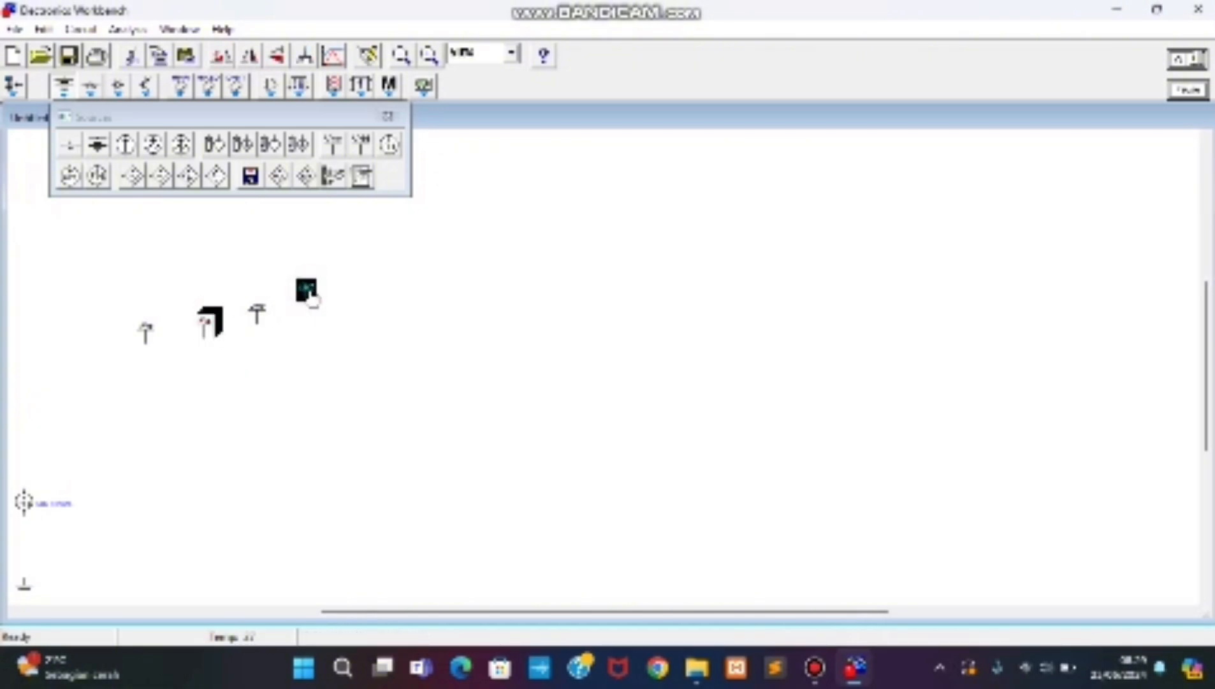
click(240, 281)
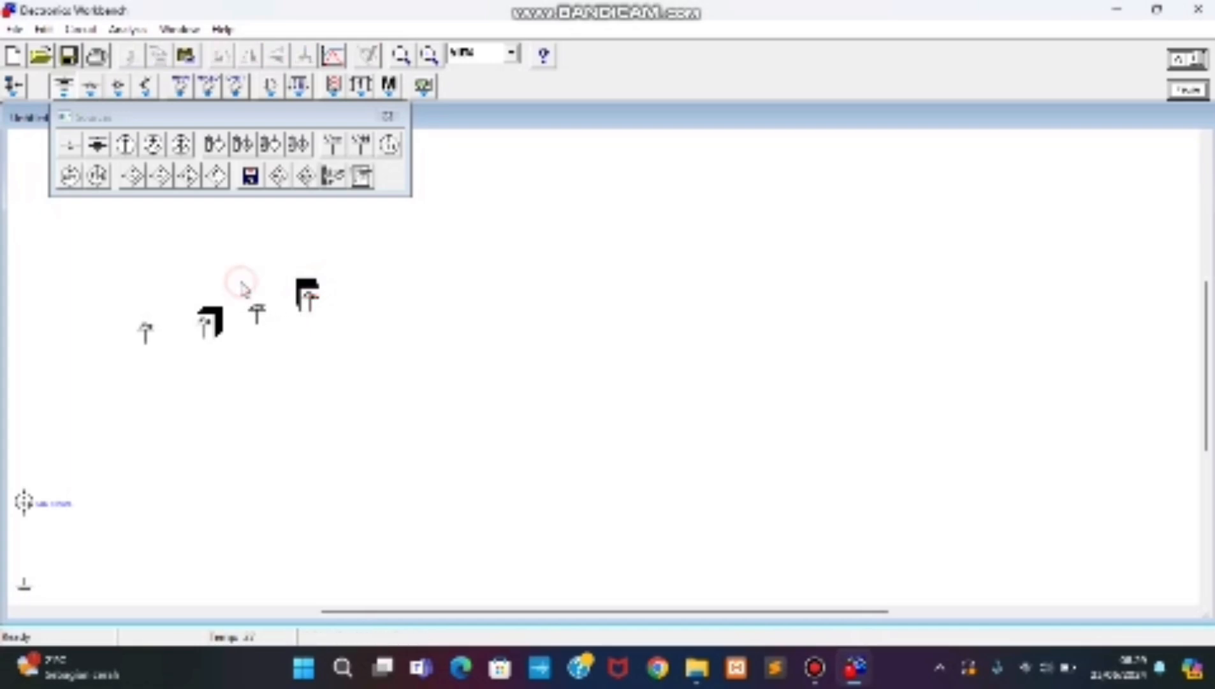
Place a JK flip-flop with active high asynch inputs beside the first +Vcc source and paste three copies in a row to its right
click(299, 86)
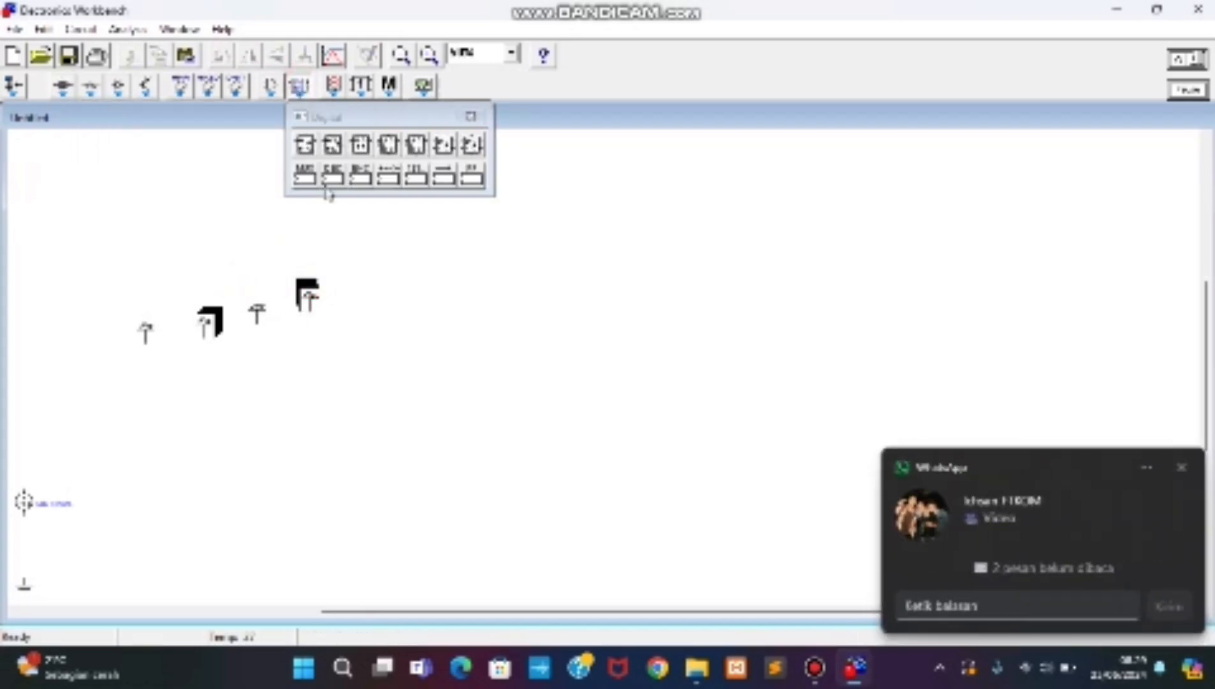
drag(389, 148, 180, 361)
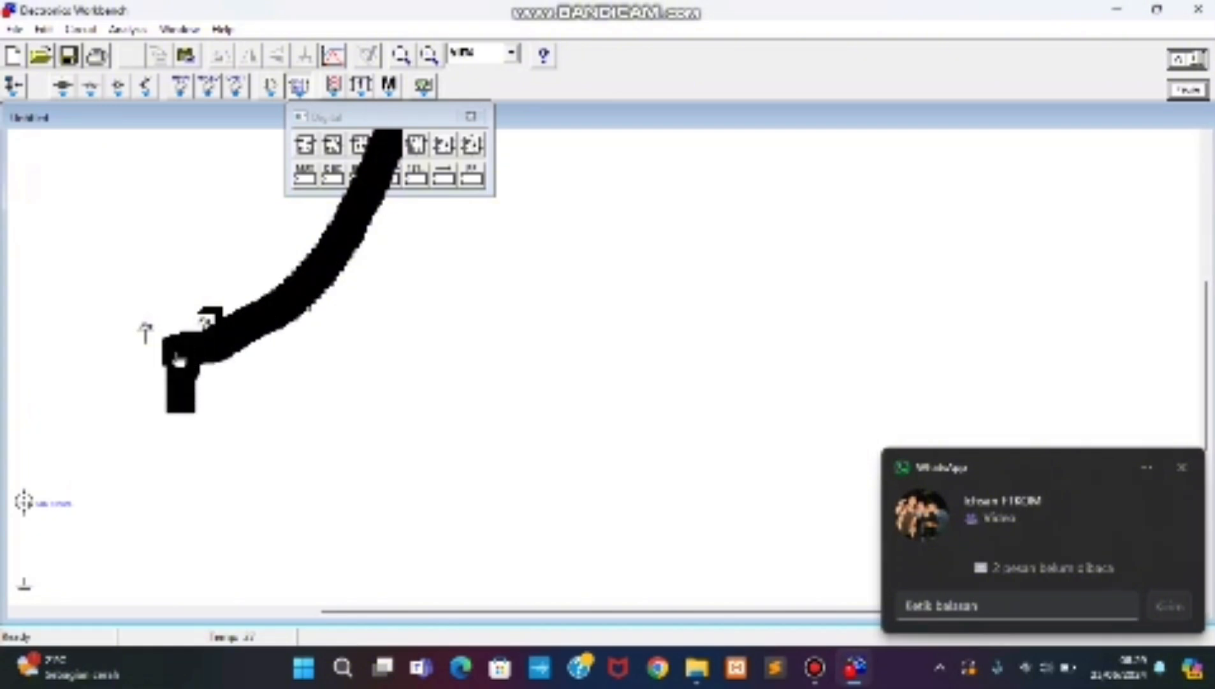
right_click(178, 356)
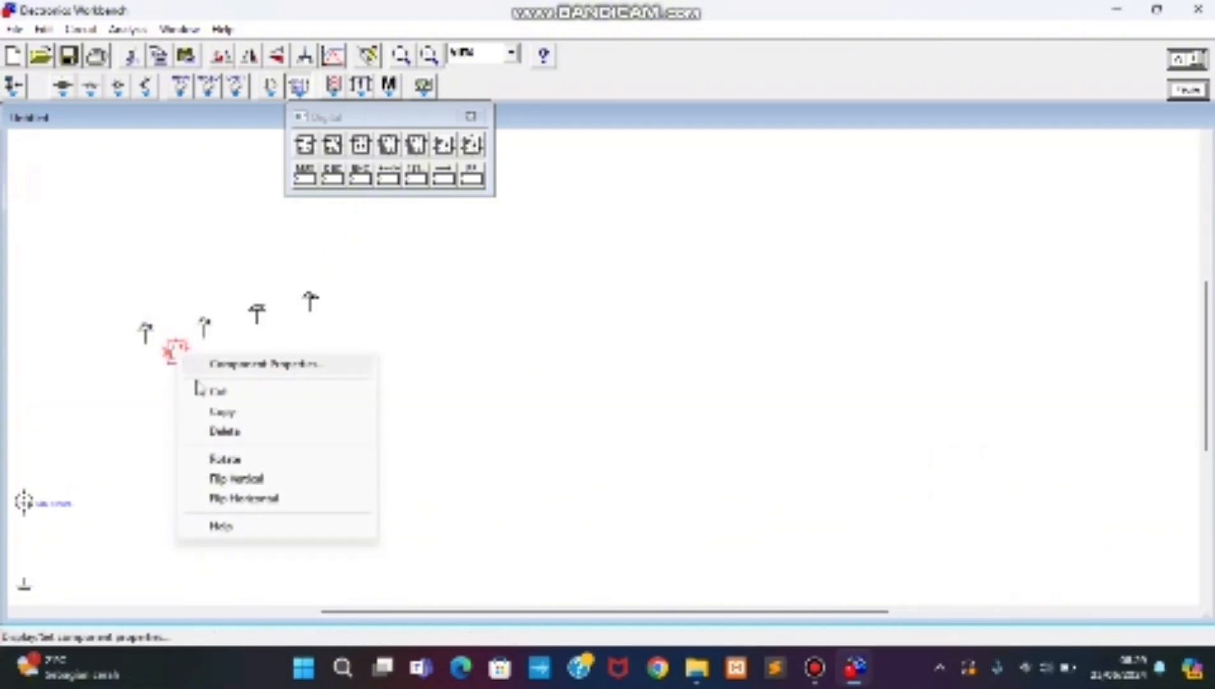
click(241, 411)
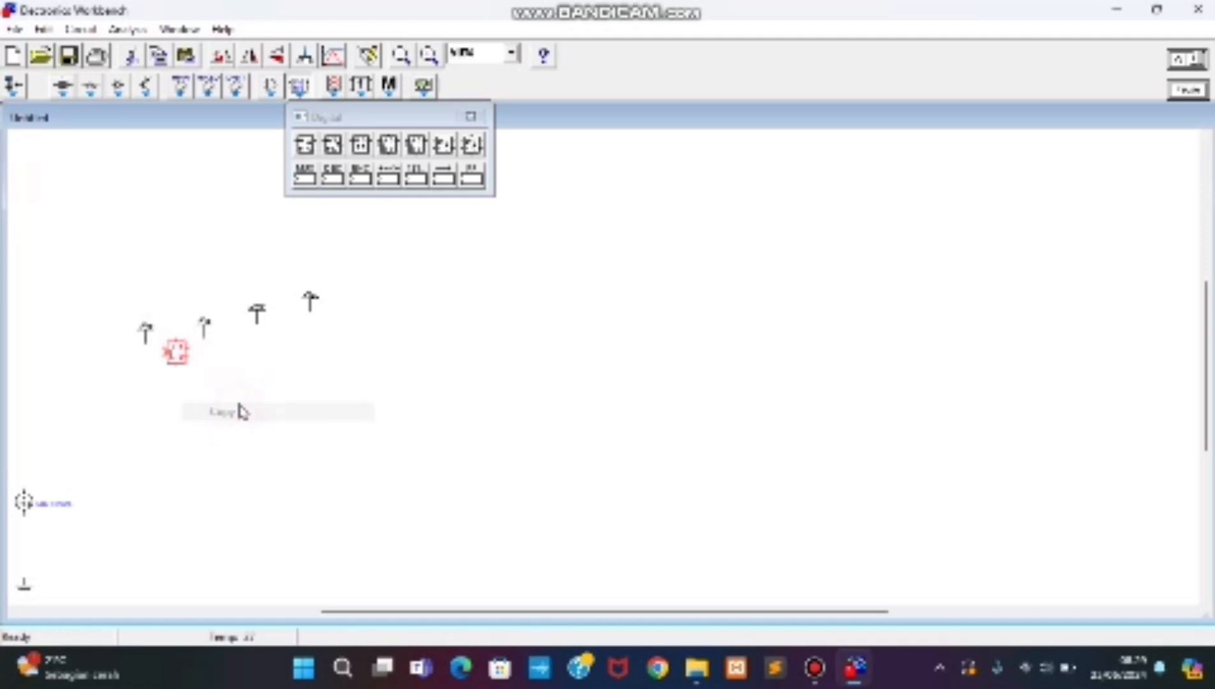
click(240, 353)
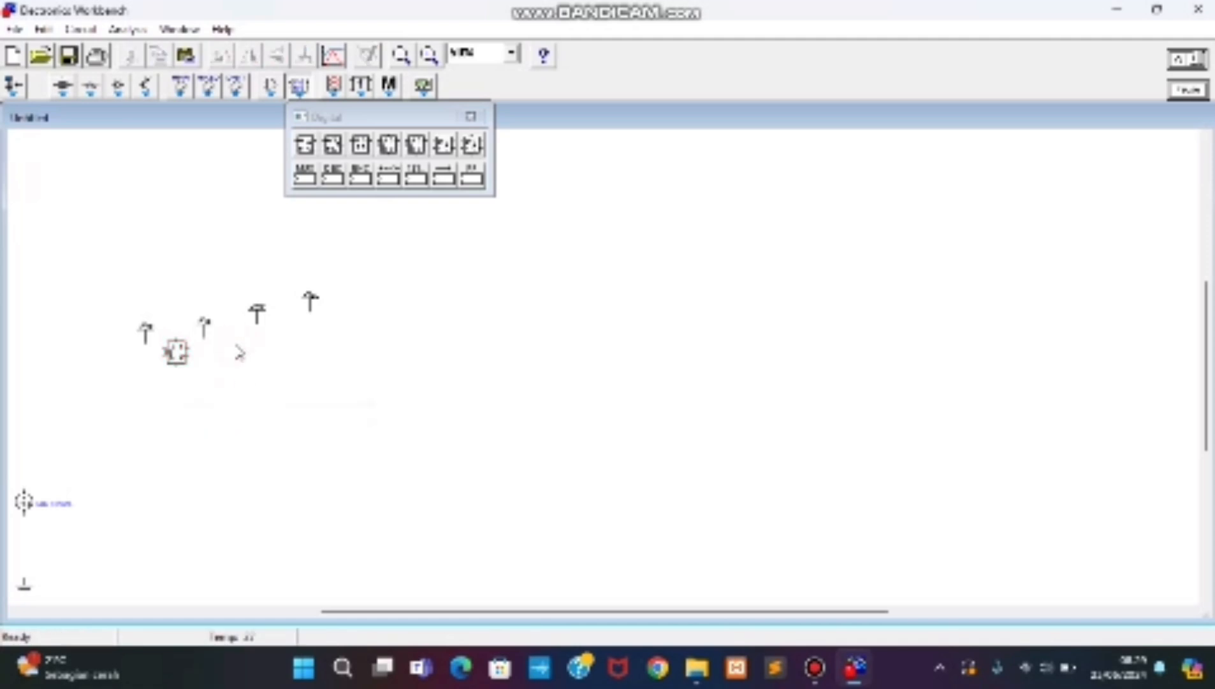
right_click(236, 346)
click(271, 384)
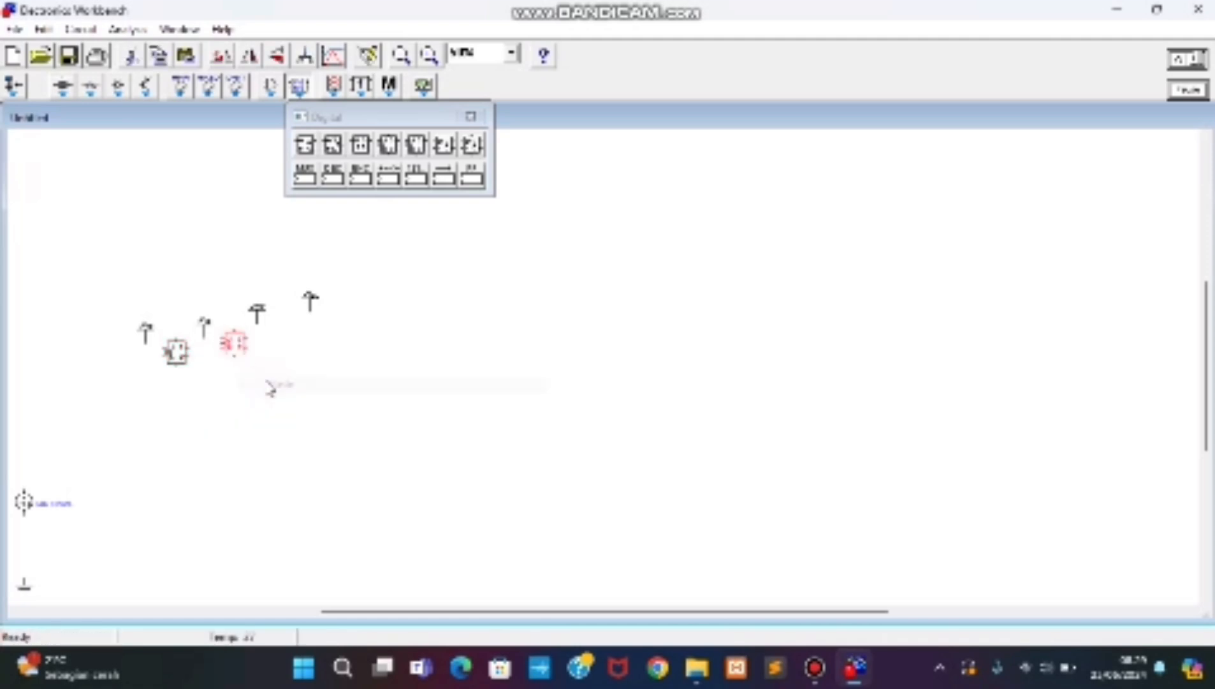
right_click(278, 345)
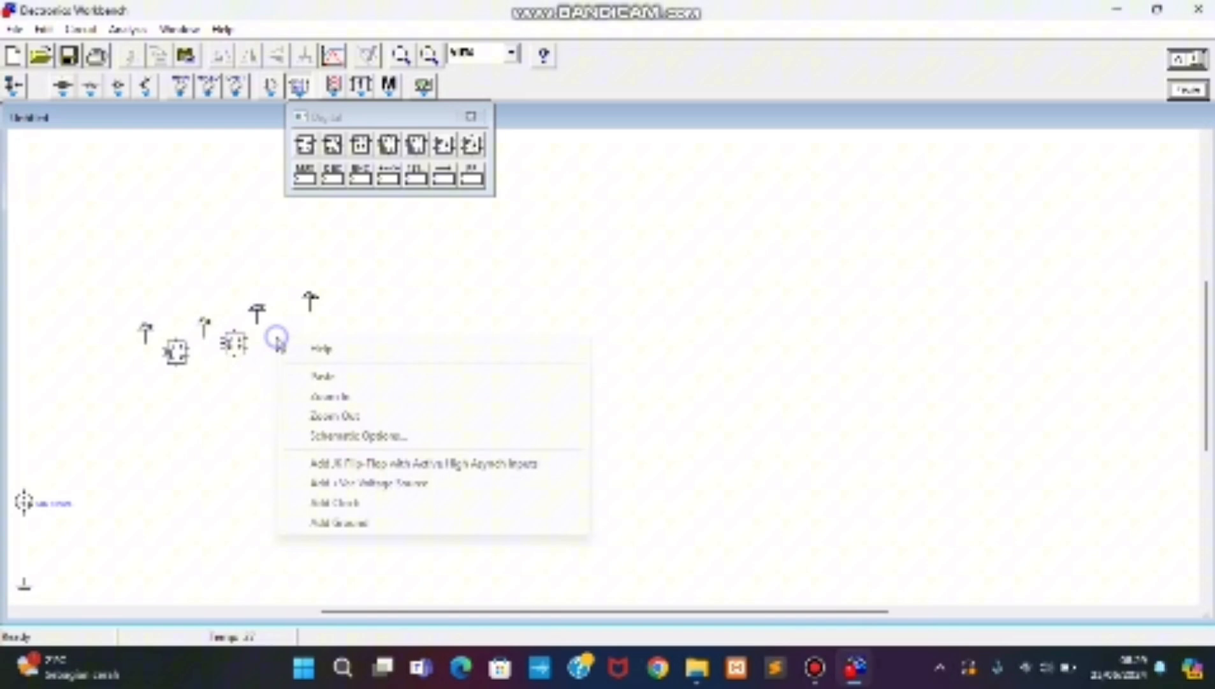
click(311, 375)
right_click(334, 330)
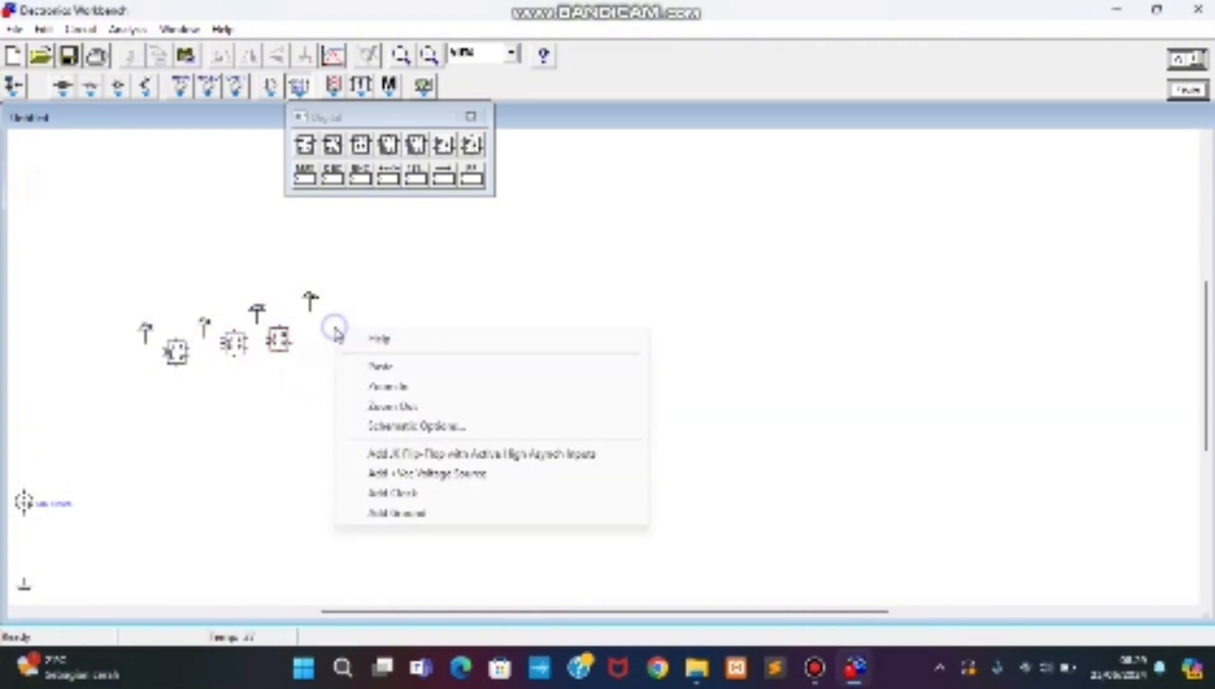
click(373, 369)
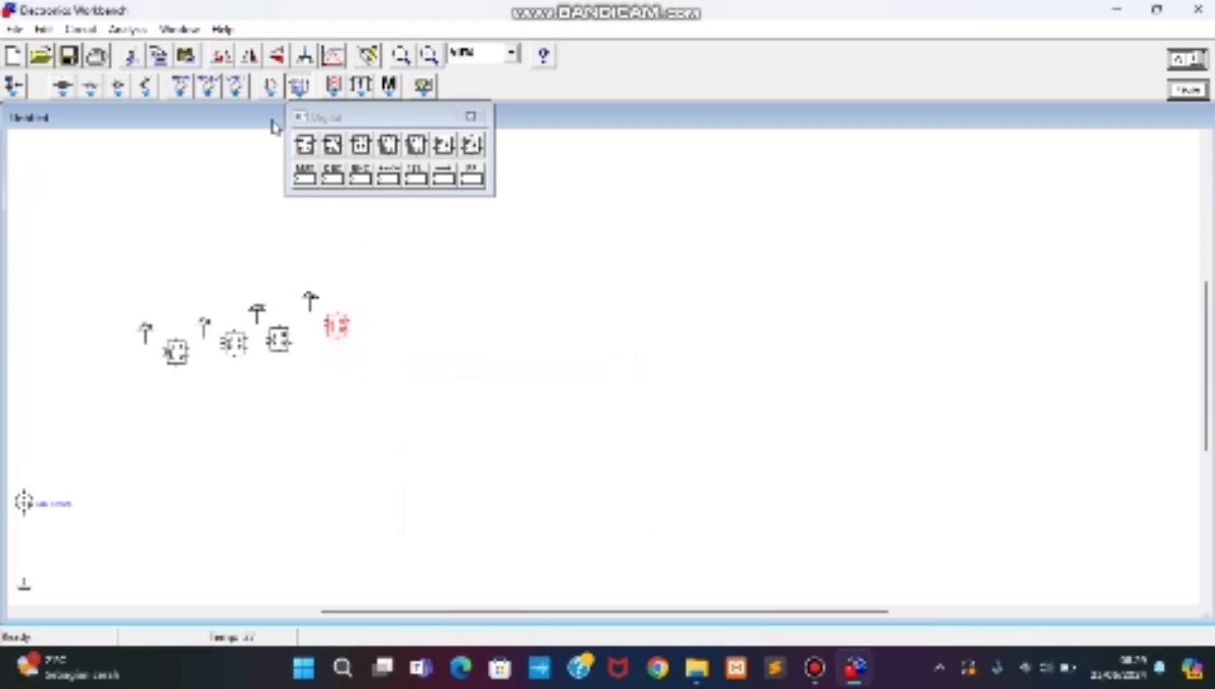
Place a 2-input AND gate below and to the right of the flip-flop row
click(271, 88)
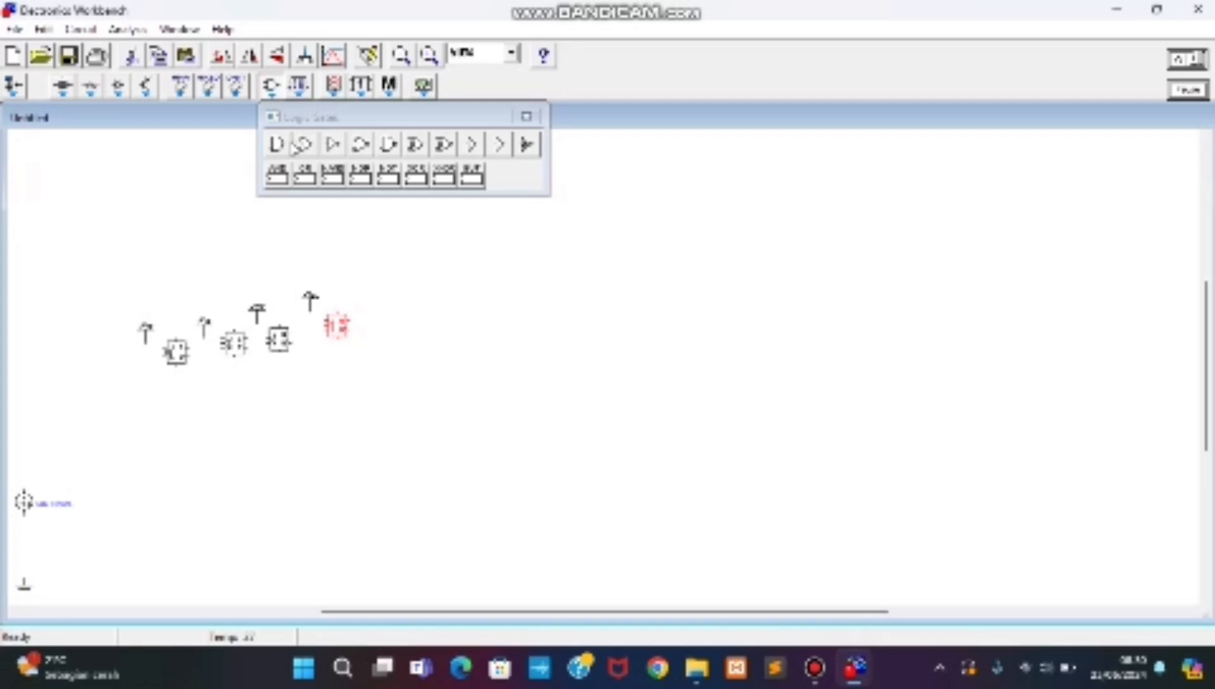
drag(282, 146, 356, 501)
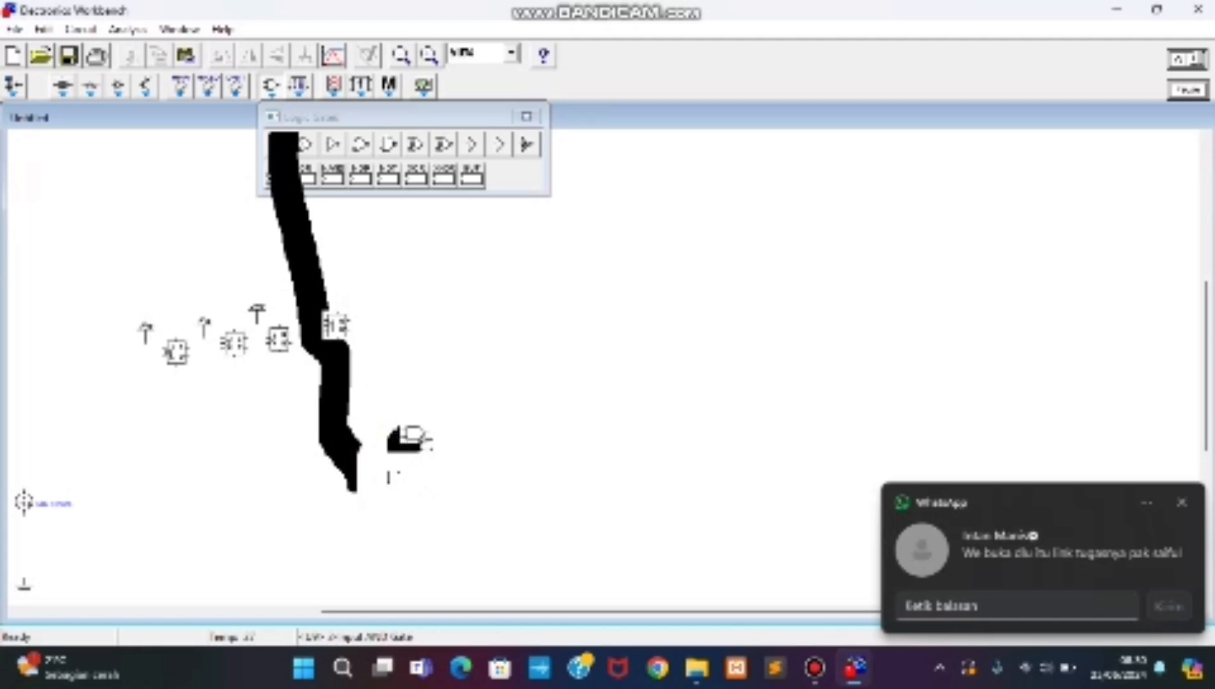
click(417, 439)
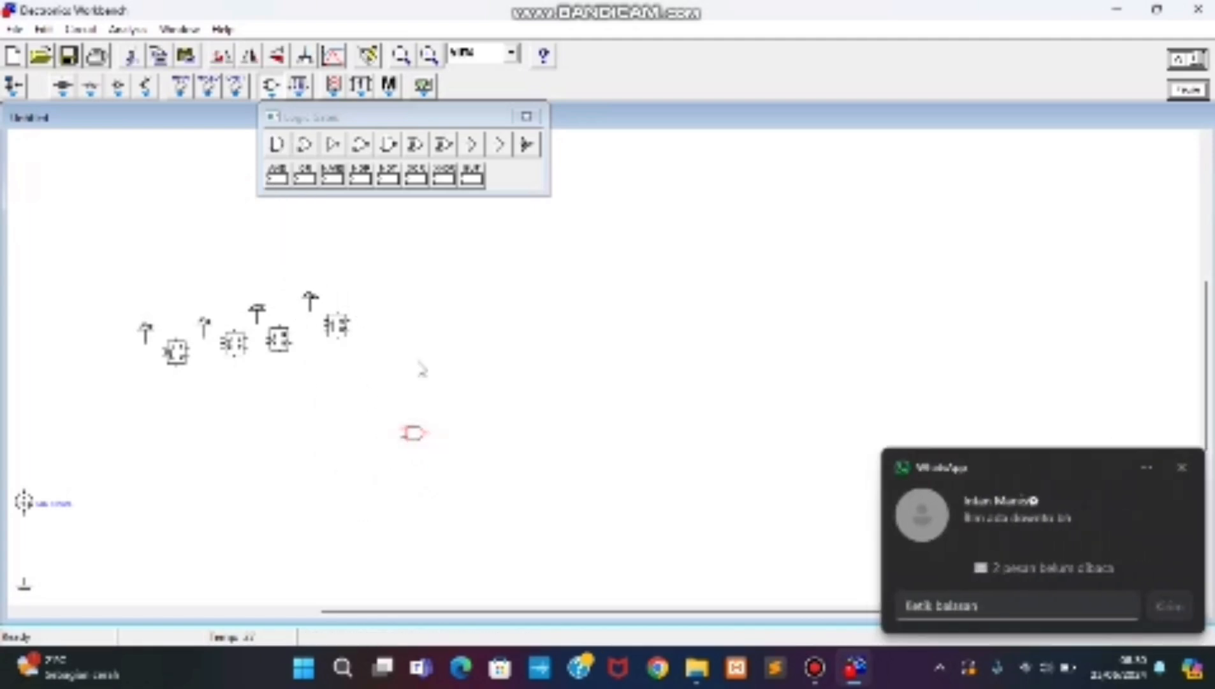
click(1181, 472)
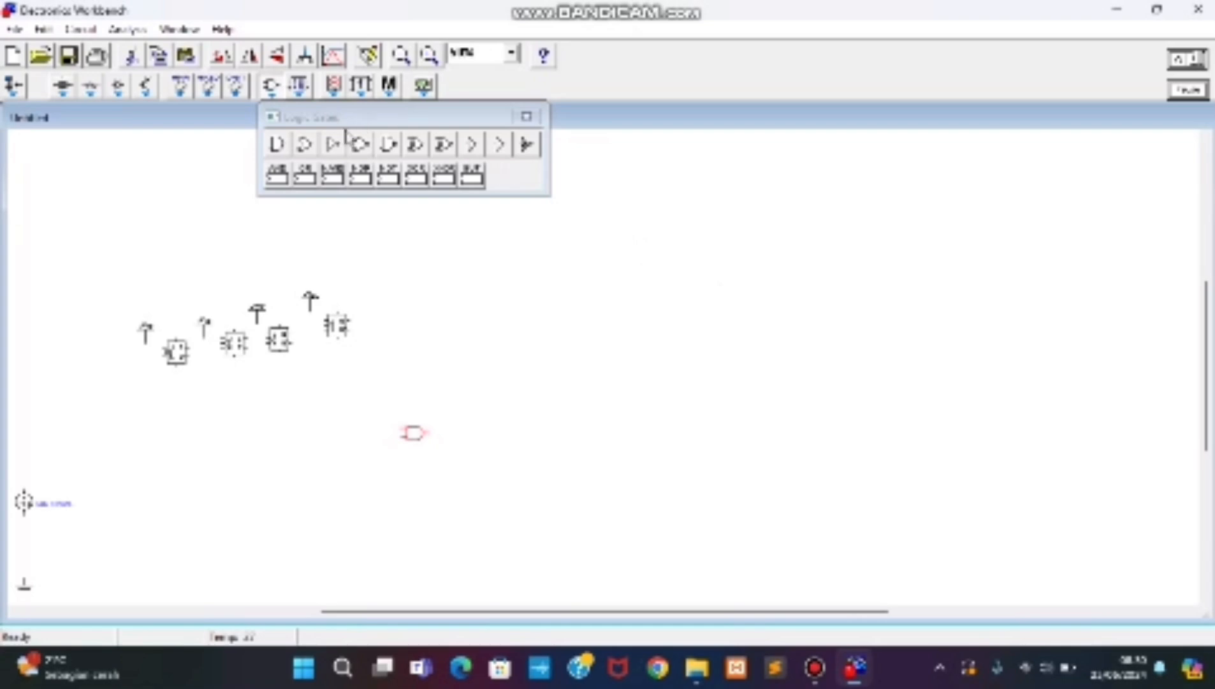
Place a NOT gate below the AND gate, paste a copy beneath it, and shift the AND gate to line up above them
mouse_move(325, 124)
mouse_down()
mouse_move(372, 241)
mouse_move(380, 421)
mouse_move(410, 506)
mouse_up()
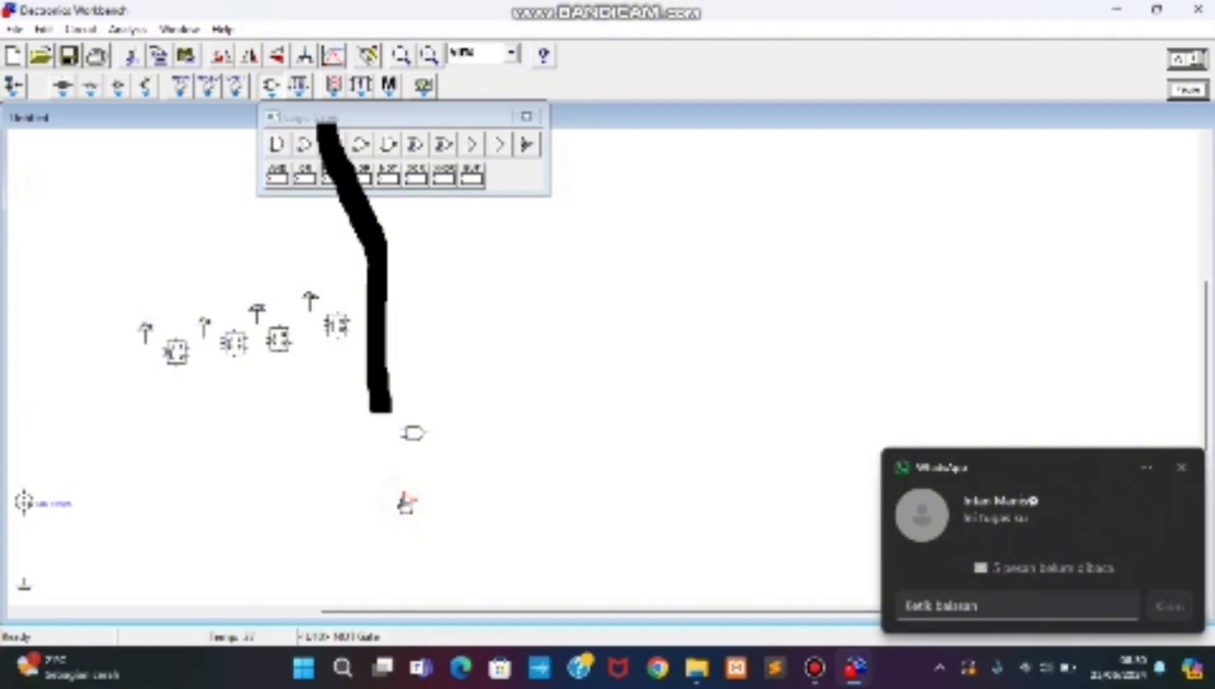
right_click(408, 502)
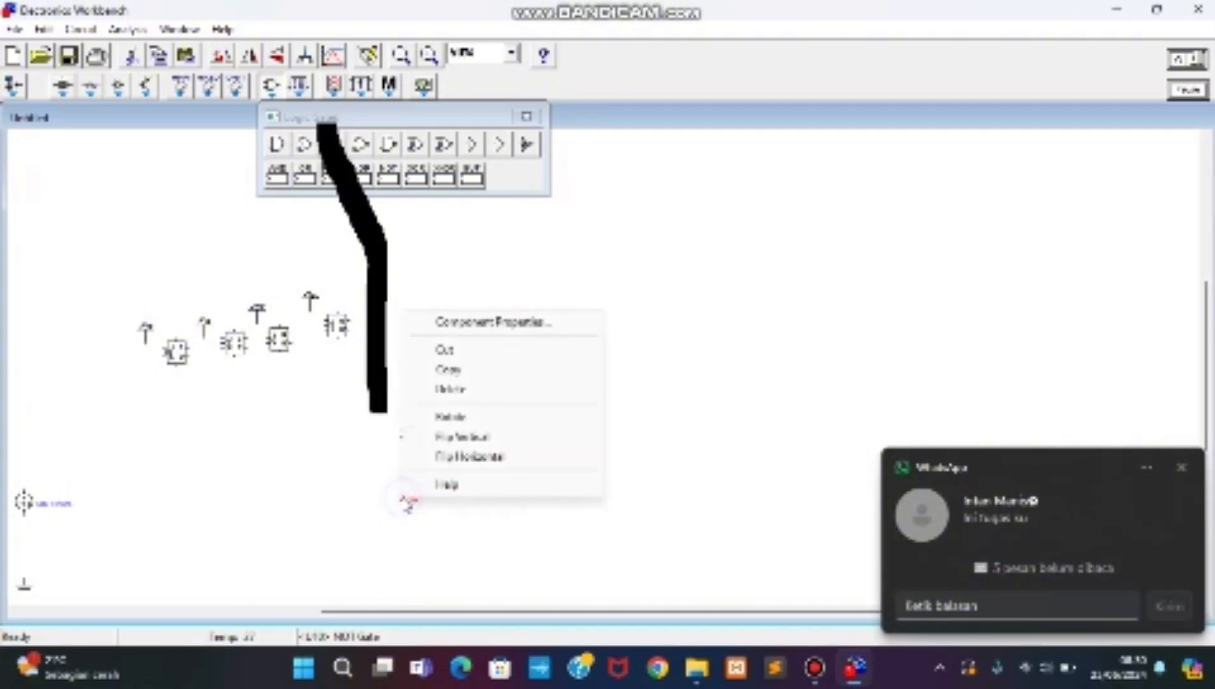
click(475, 375)
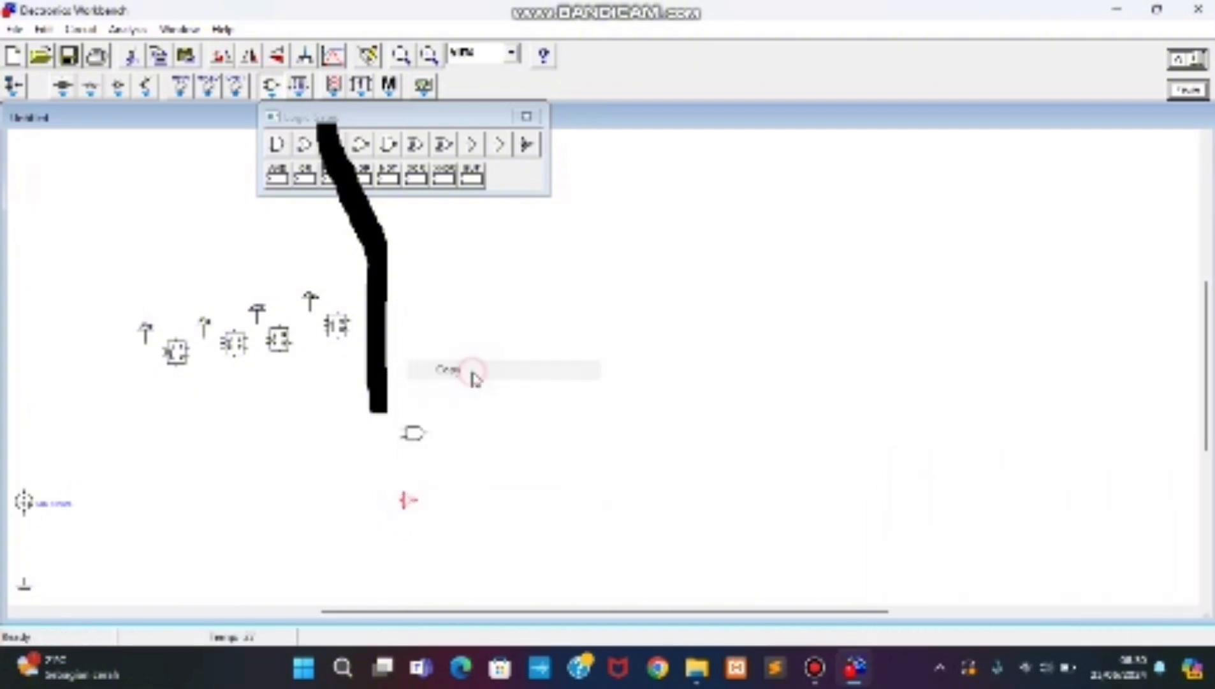
right_click(406, 560)
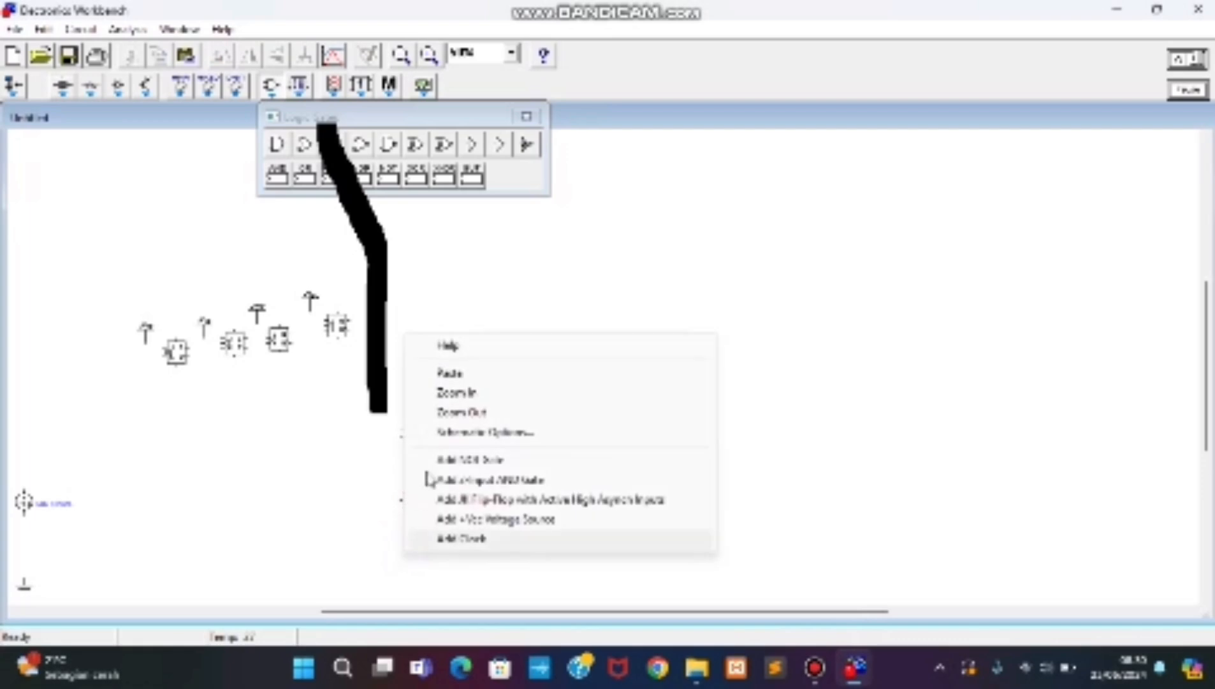
click(469, 375)
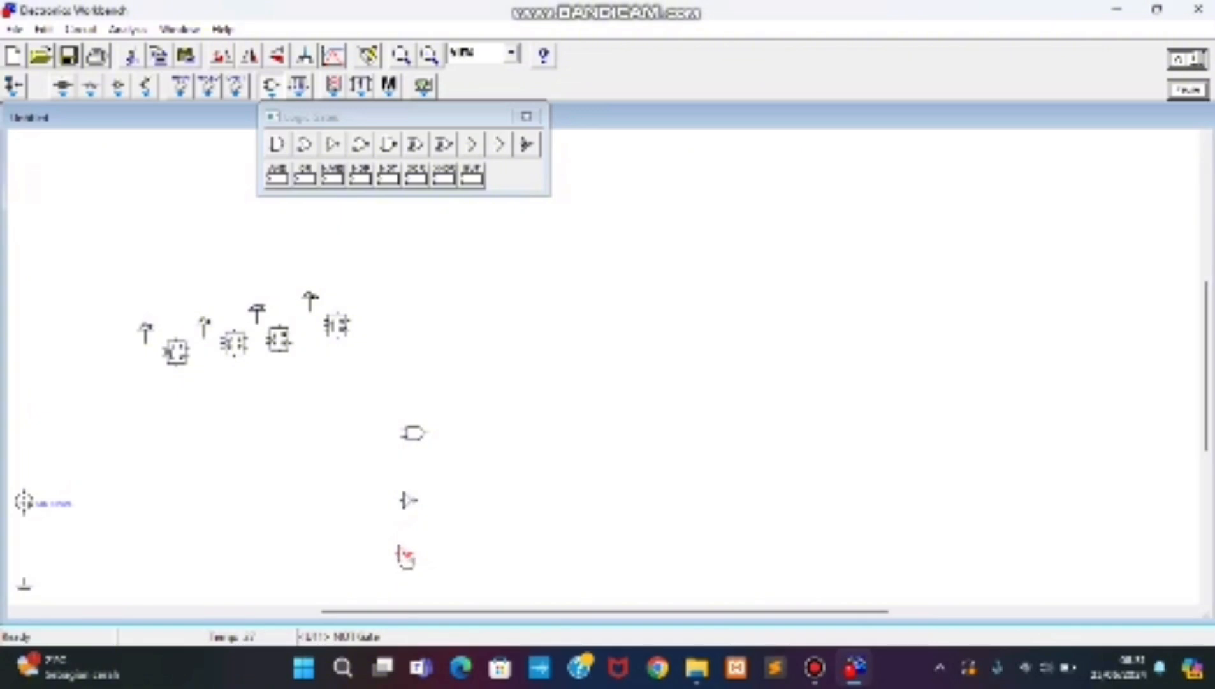
drag(404, 554, 408, 556)
drag(413, 435, 407, 444)
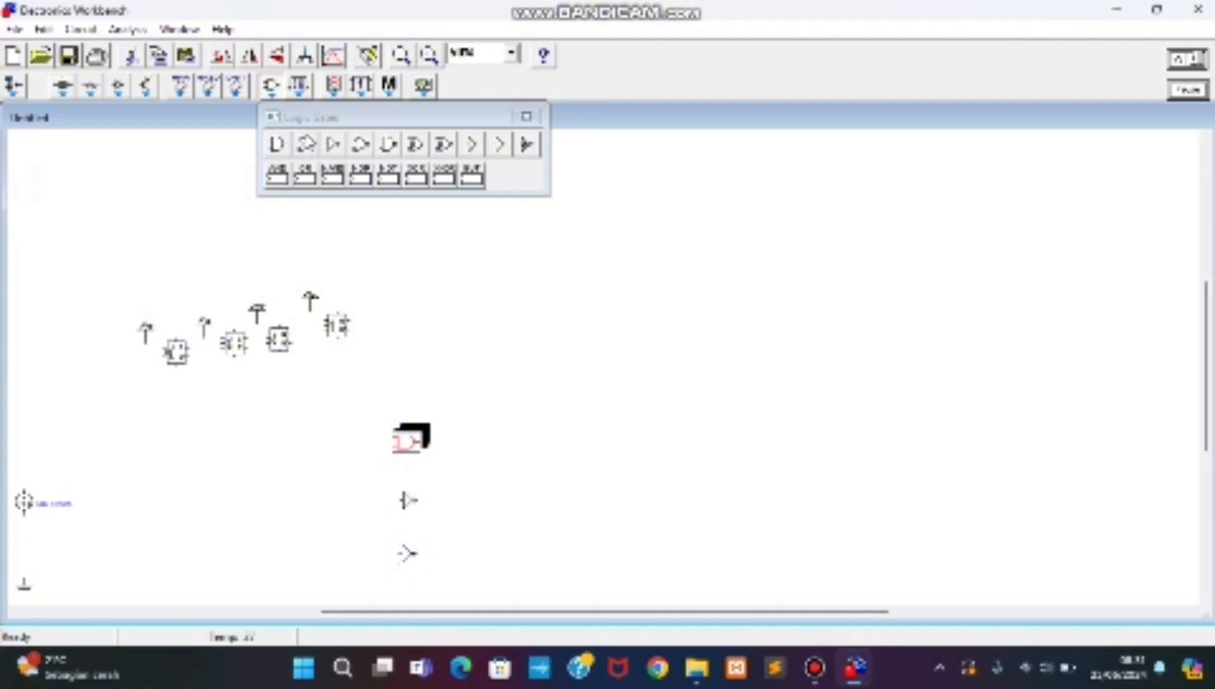
Add a third NOT gate above and to the right of the AND gate, and a second 2-input AND gate farther right
drag(333, 144, 520, 401)
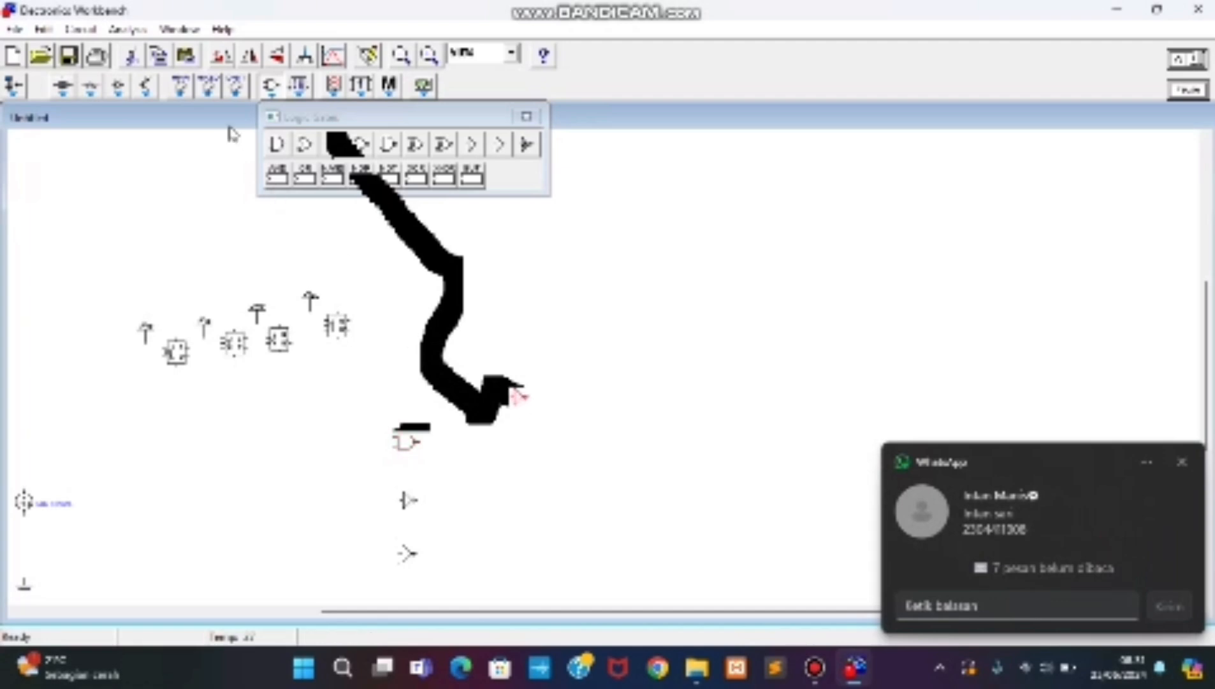
drag(279, 145, 709, 456)
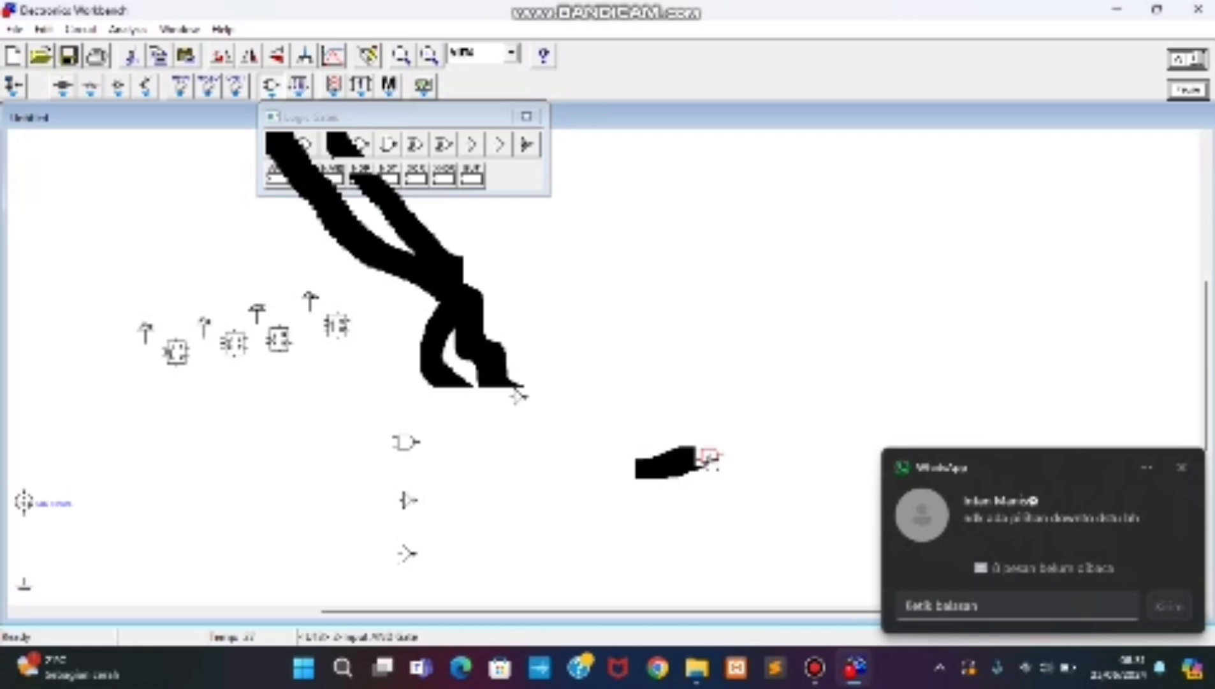
click(519, 395)
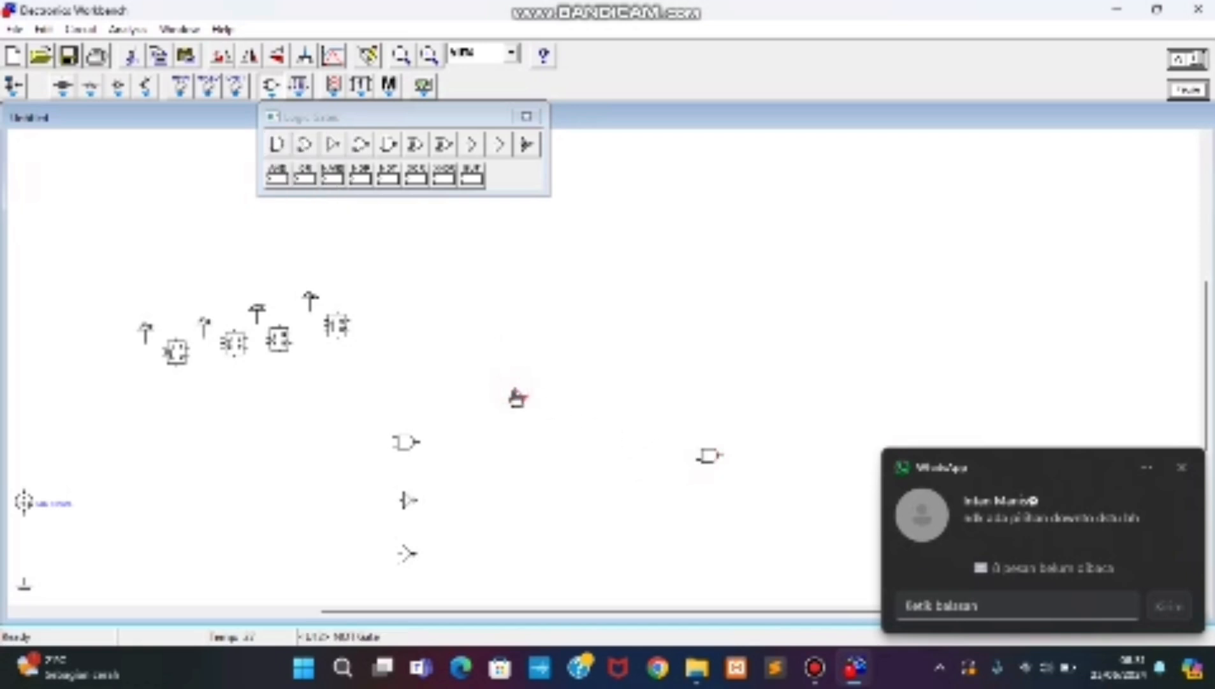
Move the +Vcc sources and the JK flip-flops up together as one group
drag(111, 305, 346, 298)
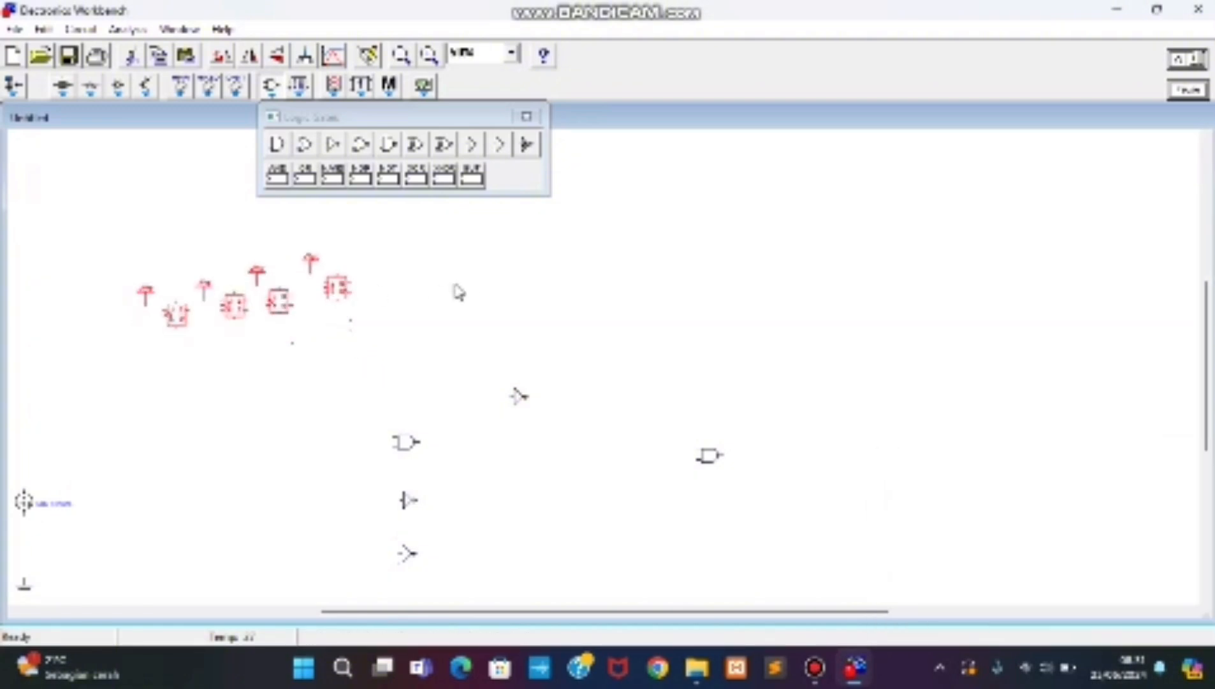
click(491, 290)
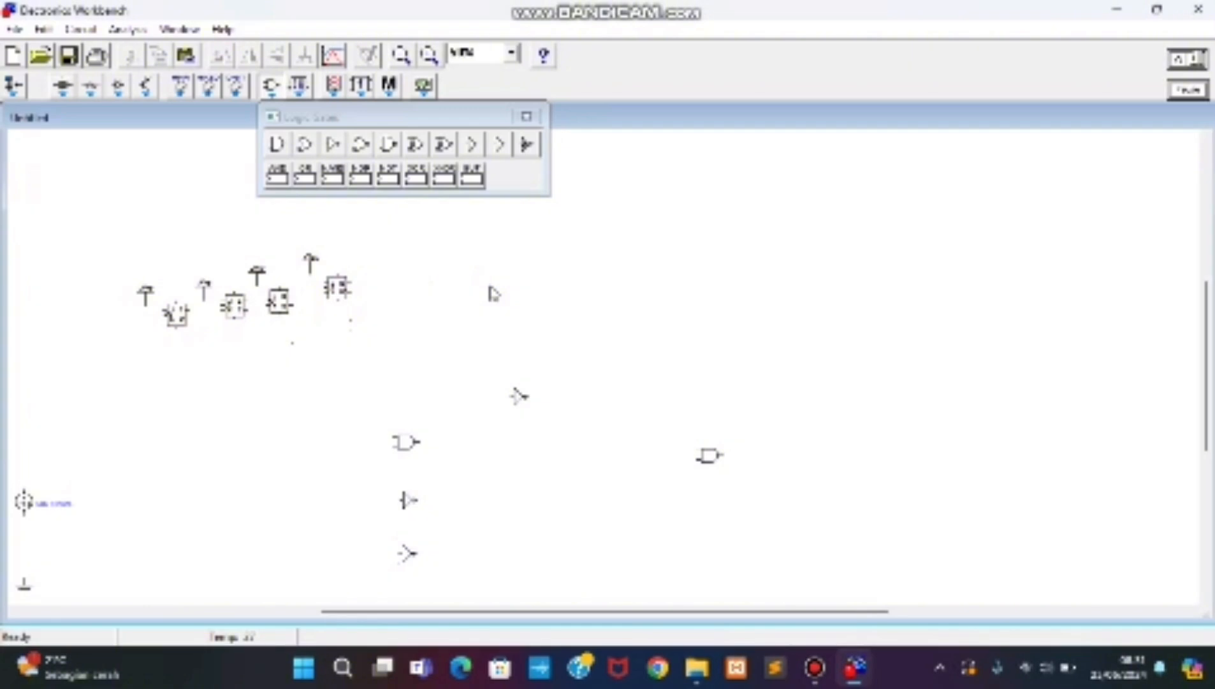
Place a red probe in the empty area far to the right of the flip-flops and paste a copy directly beneath it
click(334, 84)
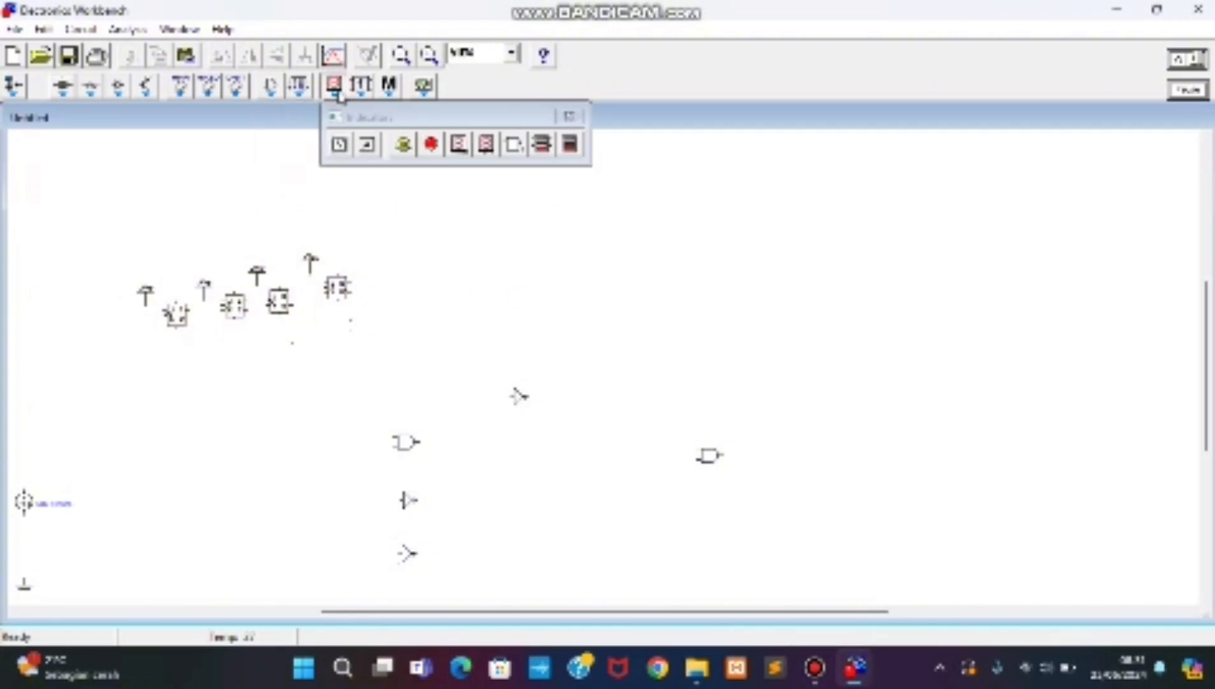
drag(431, 148, 829, 281)
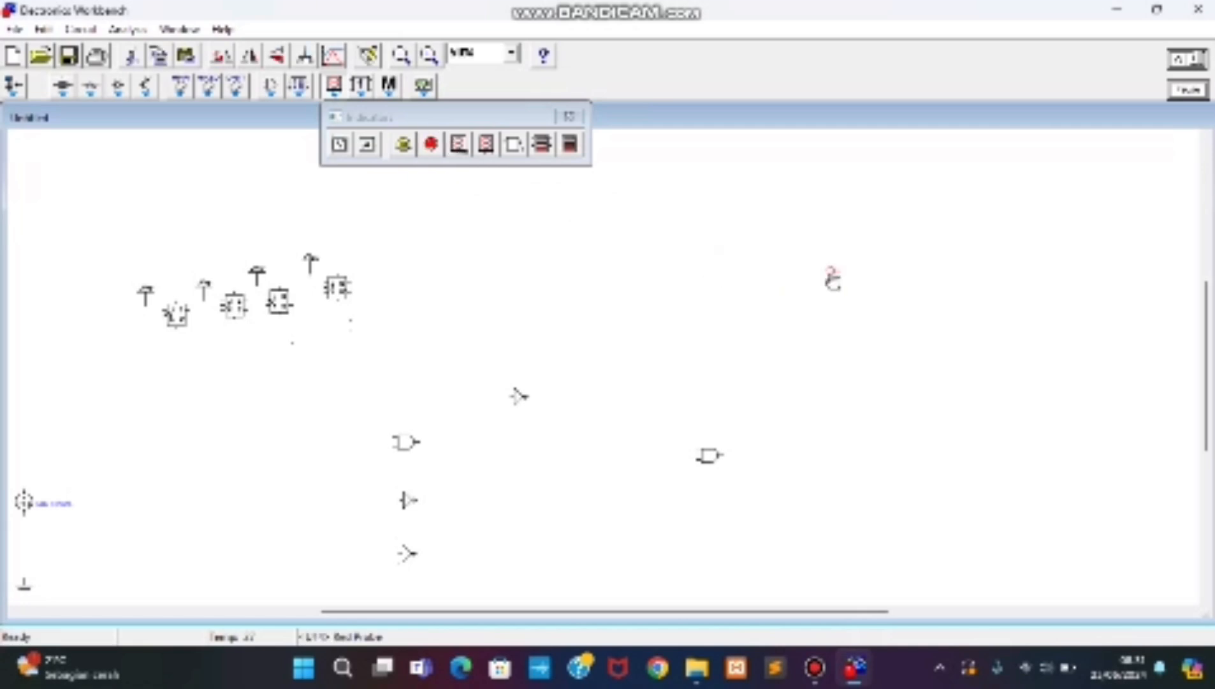
right_click(832, 276)
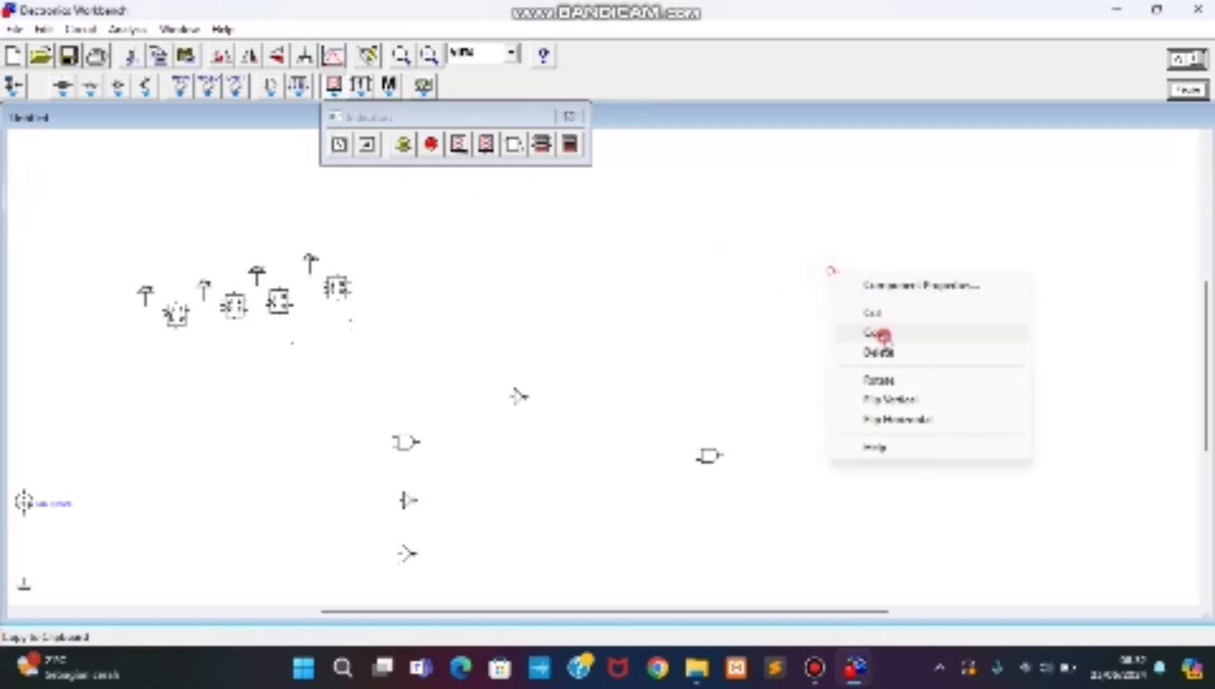
click(883, 335)
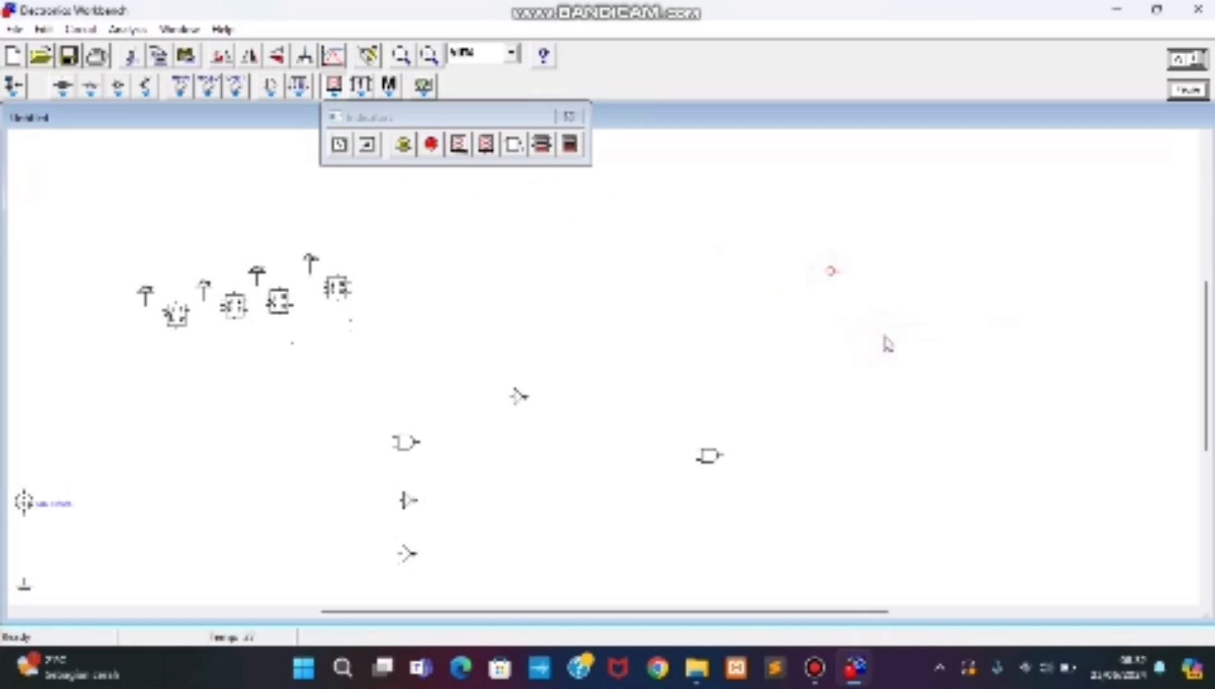
right_click(833, 305)
click(882, 337)
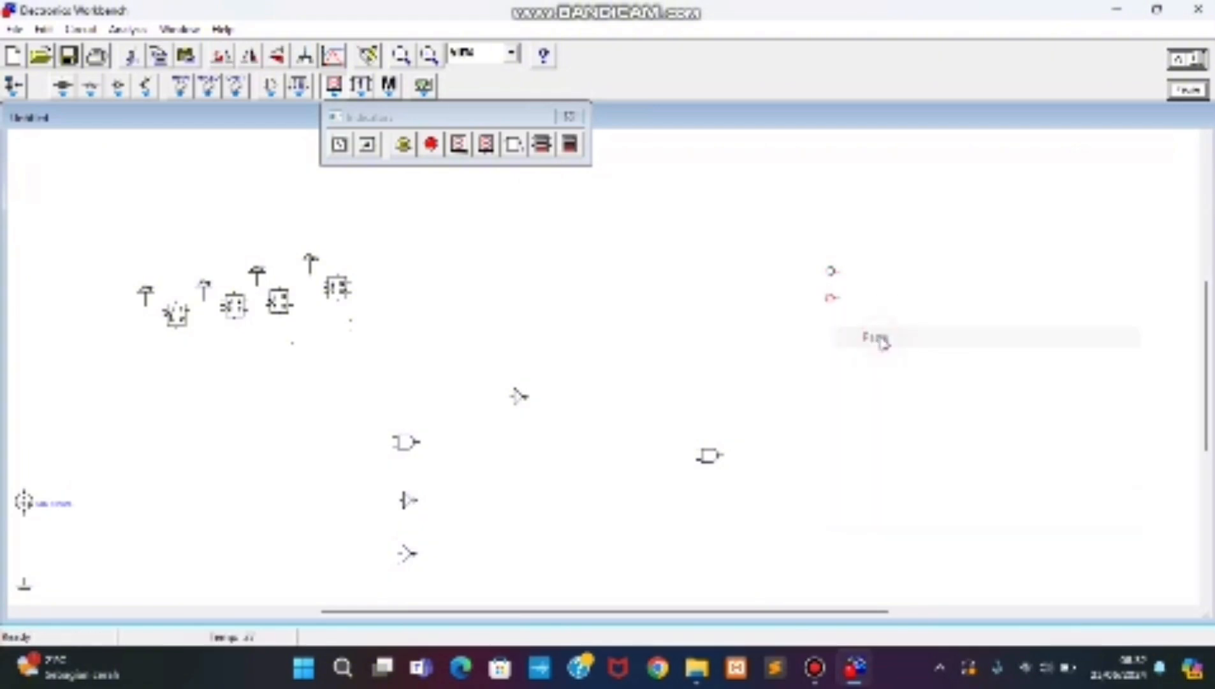
Paste four more red probes beside the first pair to form a grid of three columns and two rows
right_click(873, 275)
click(909, 311)
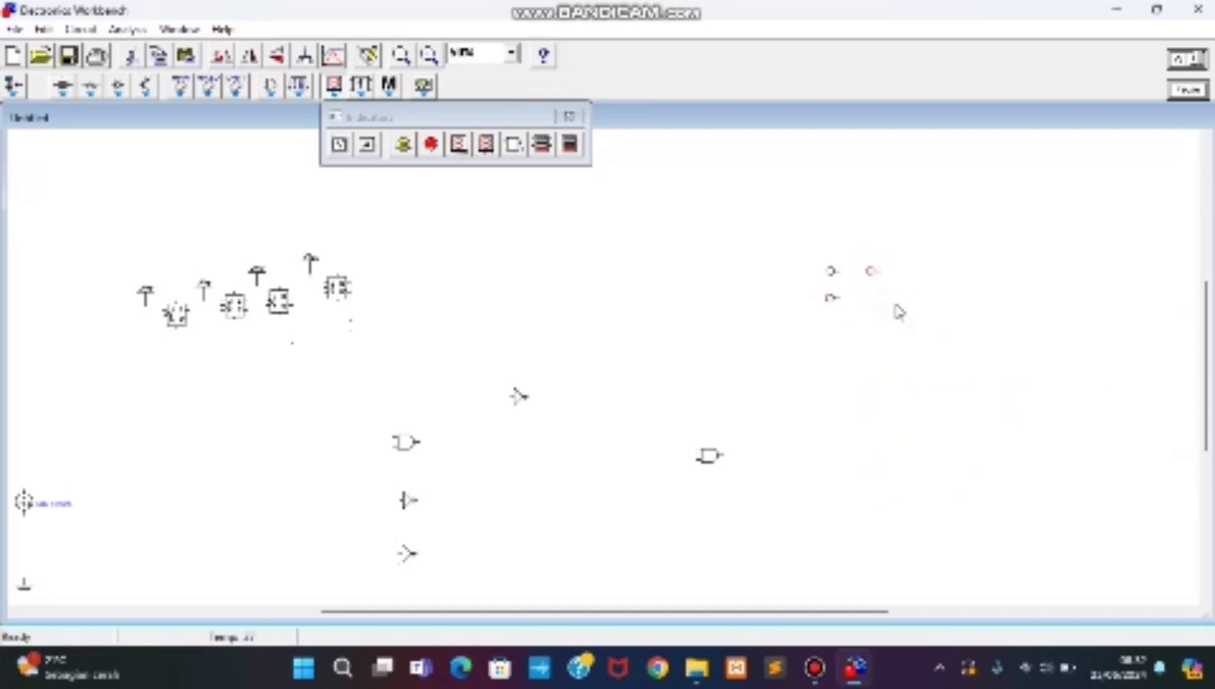
right_click(872, 301)
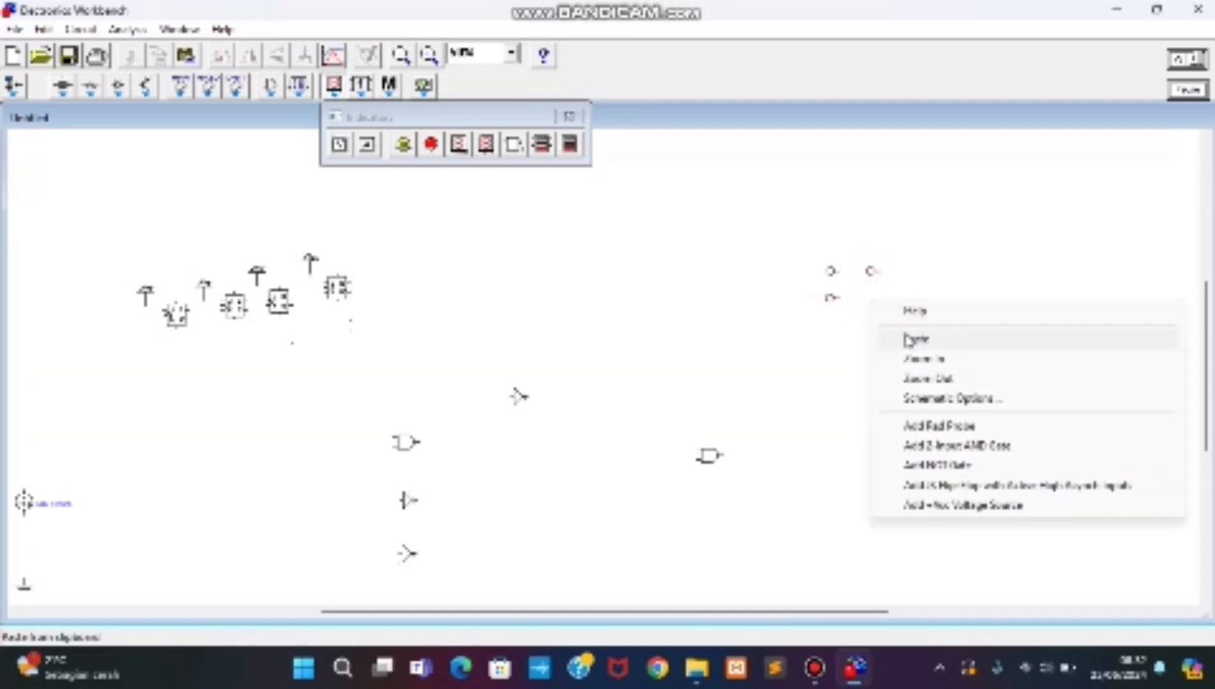
click(909, 340)
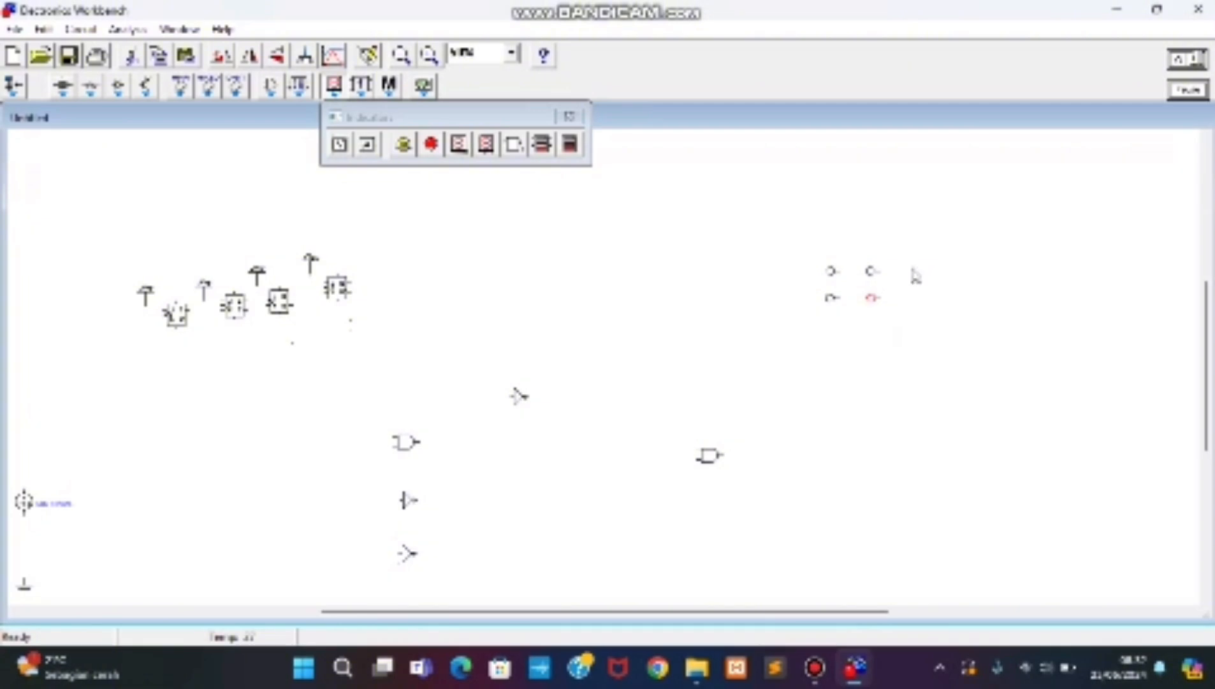
right_click(914, 275)
click(916, 306)
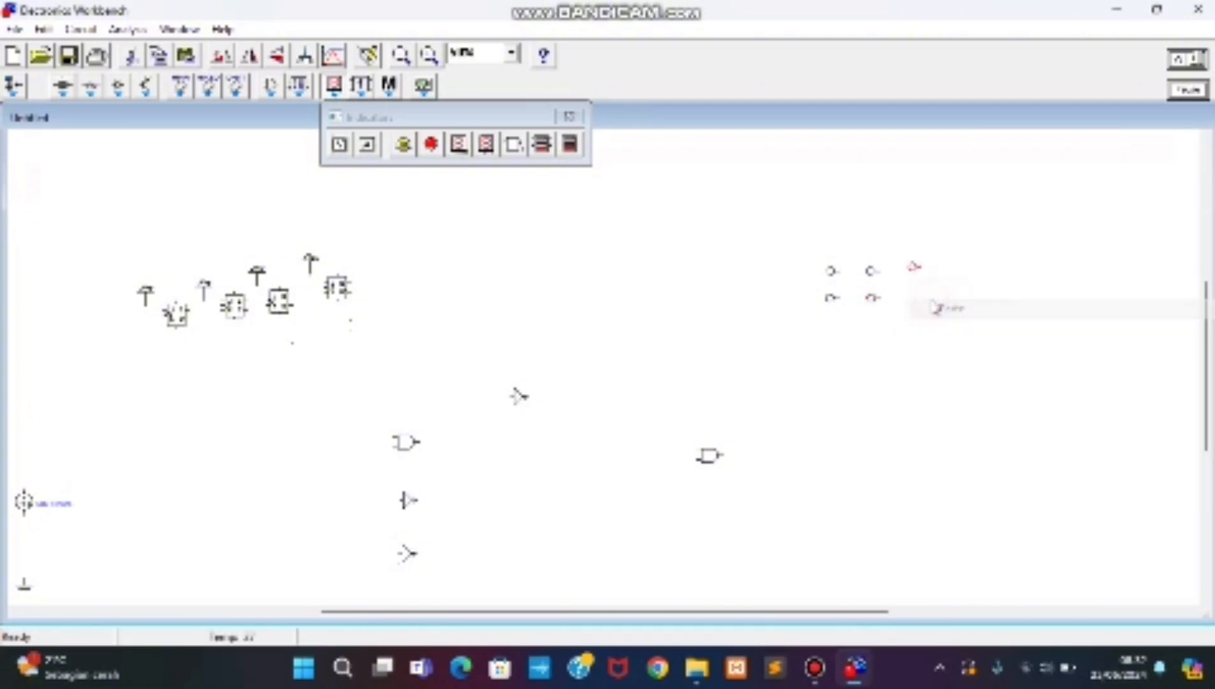
right_click(912, 298)
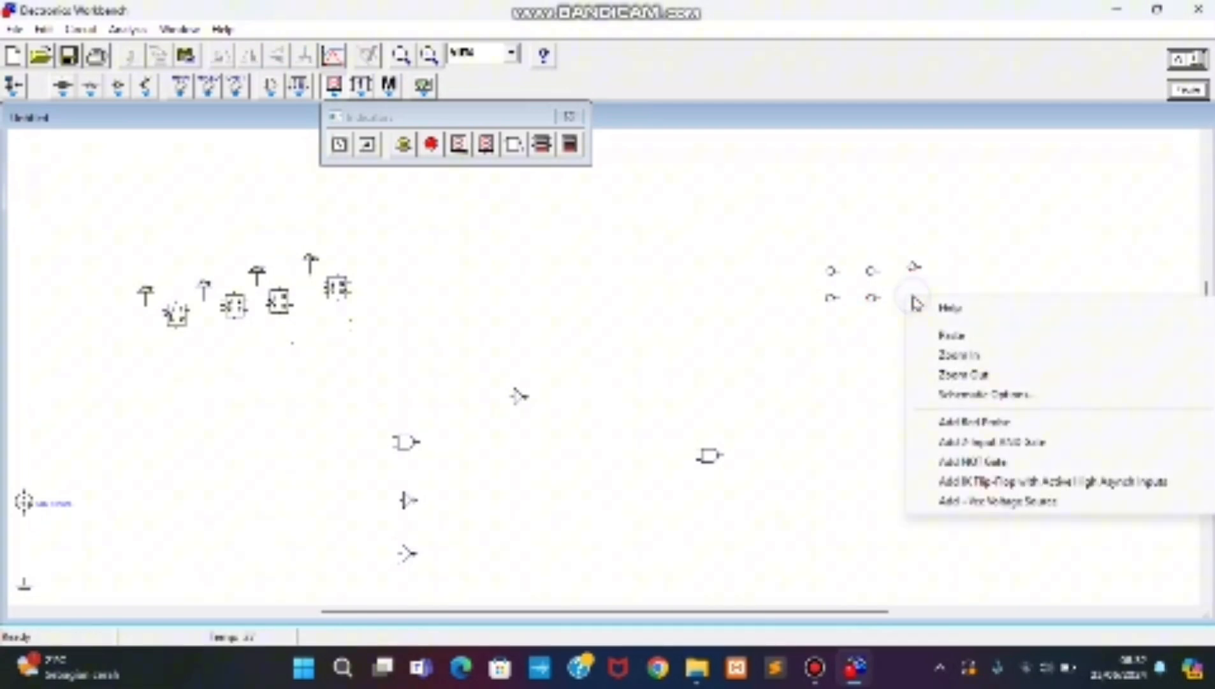
click(942, 335)
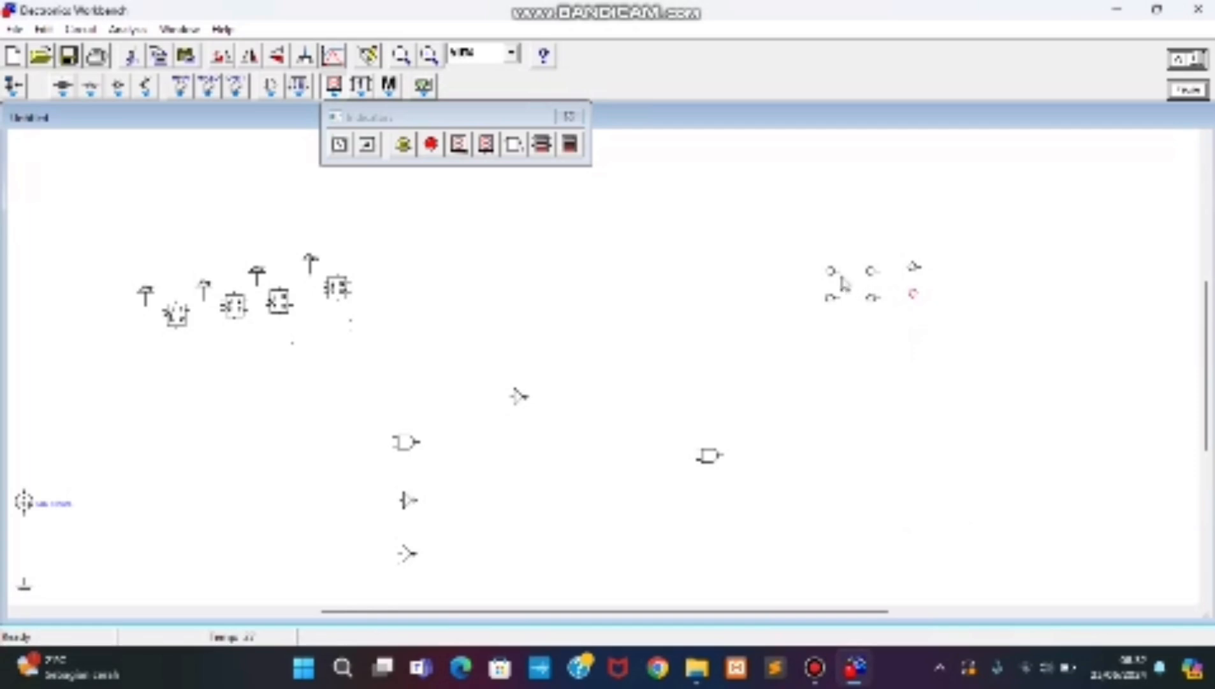
Nudge the lower probes of the first two columns and the upper probe of the third column into line with the grid
click(832, 298)
drag(836, 306, 836, 306)
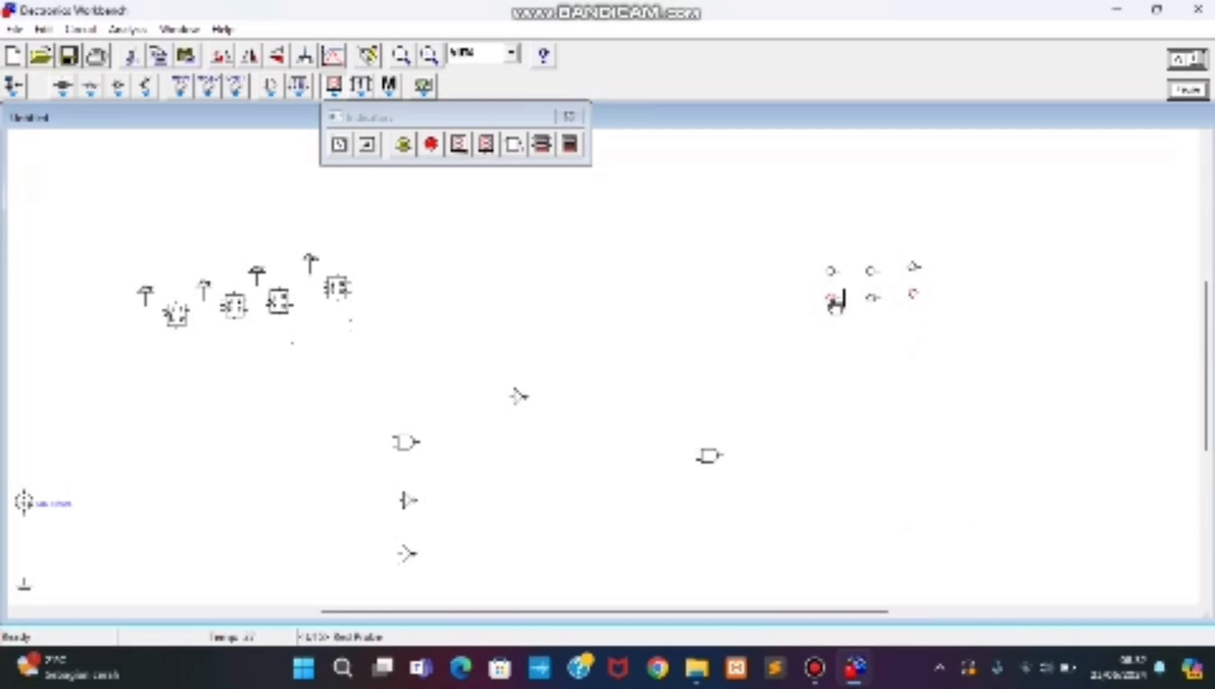
click(873, 299)
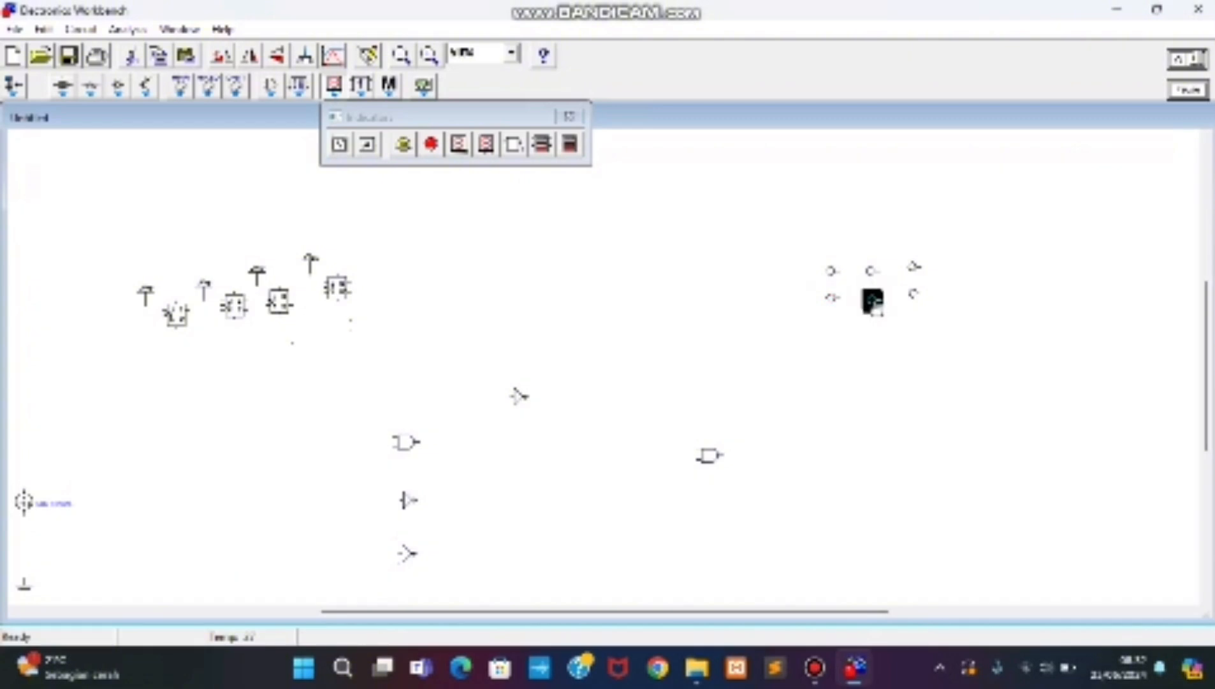
click(874, 304)
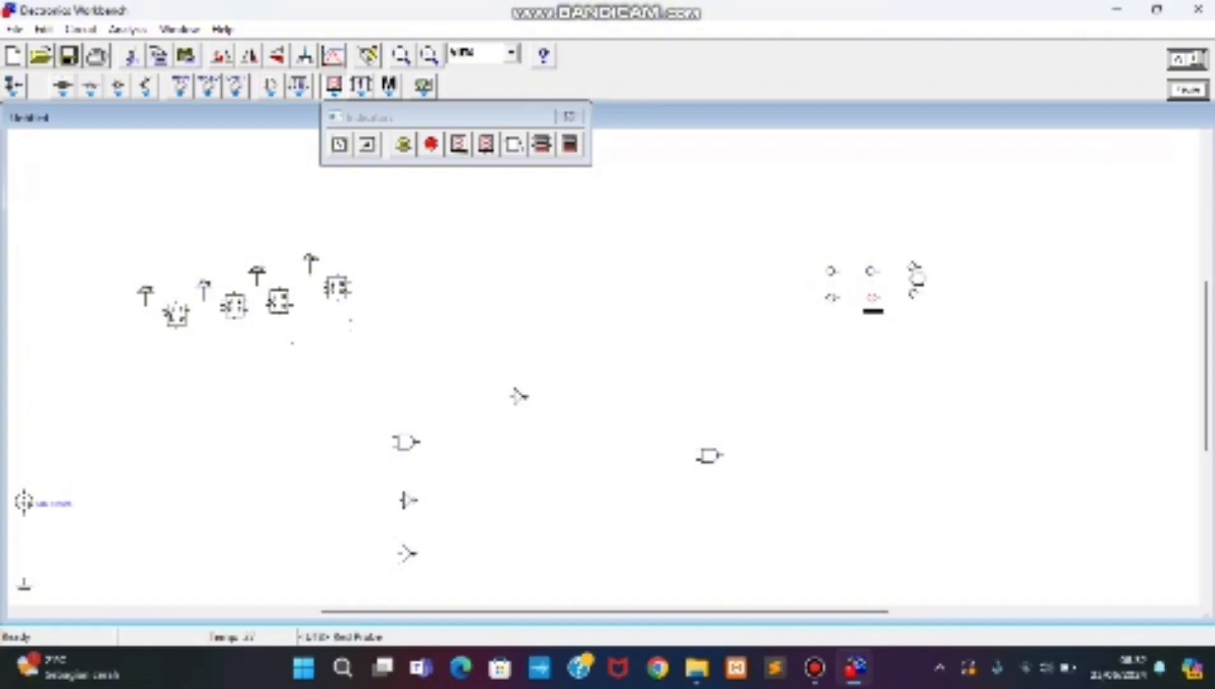
click(916, 271)
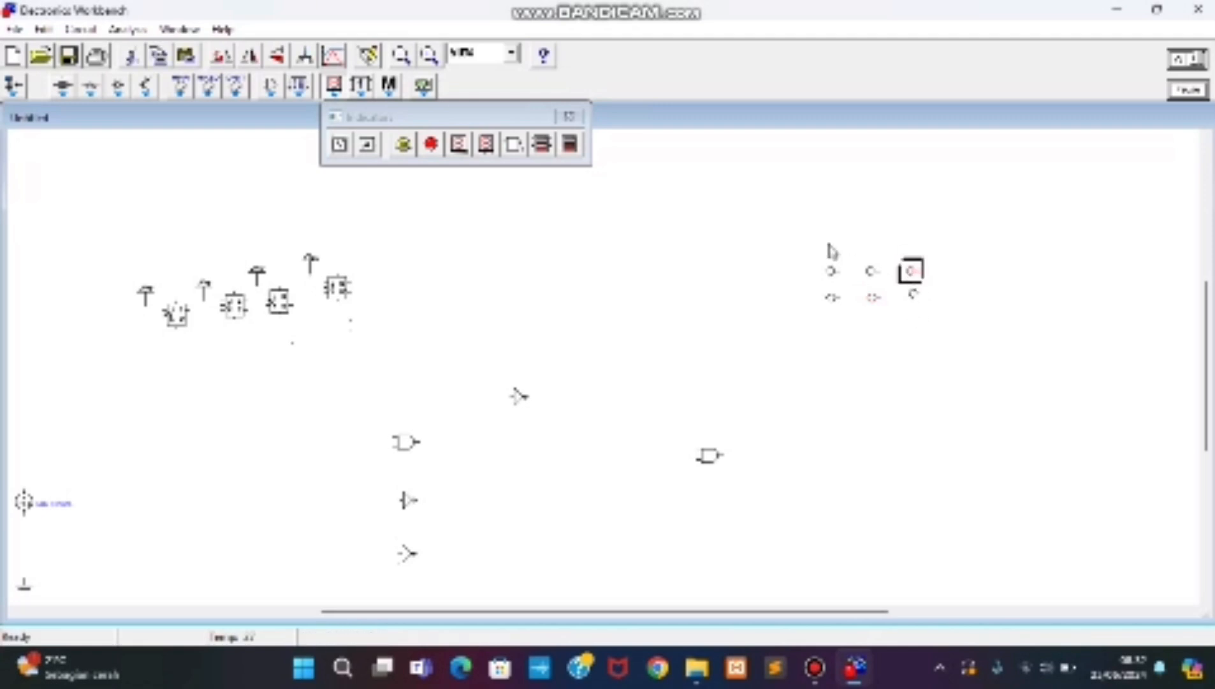
Rotate all six red probes together so that their leads point up
drag(812, 252, 932, 304)
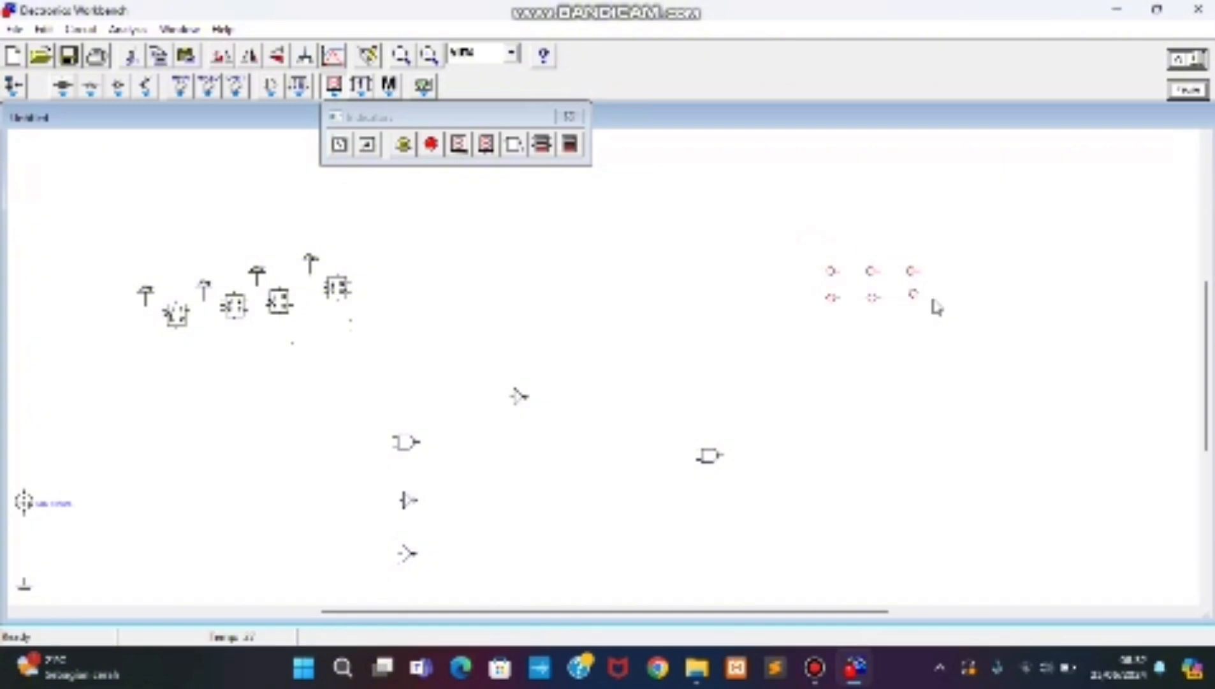
click(218, 57)
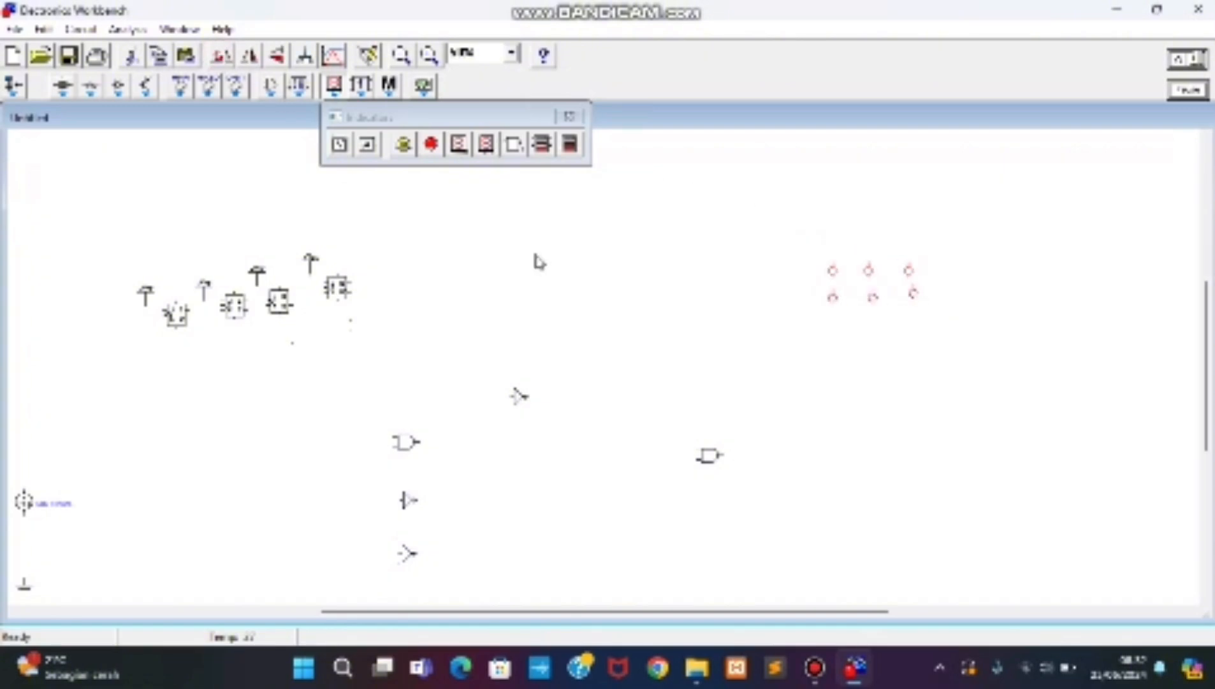
click(883, 312)
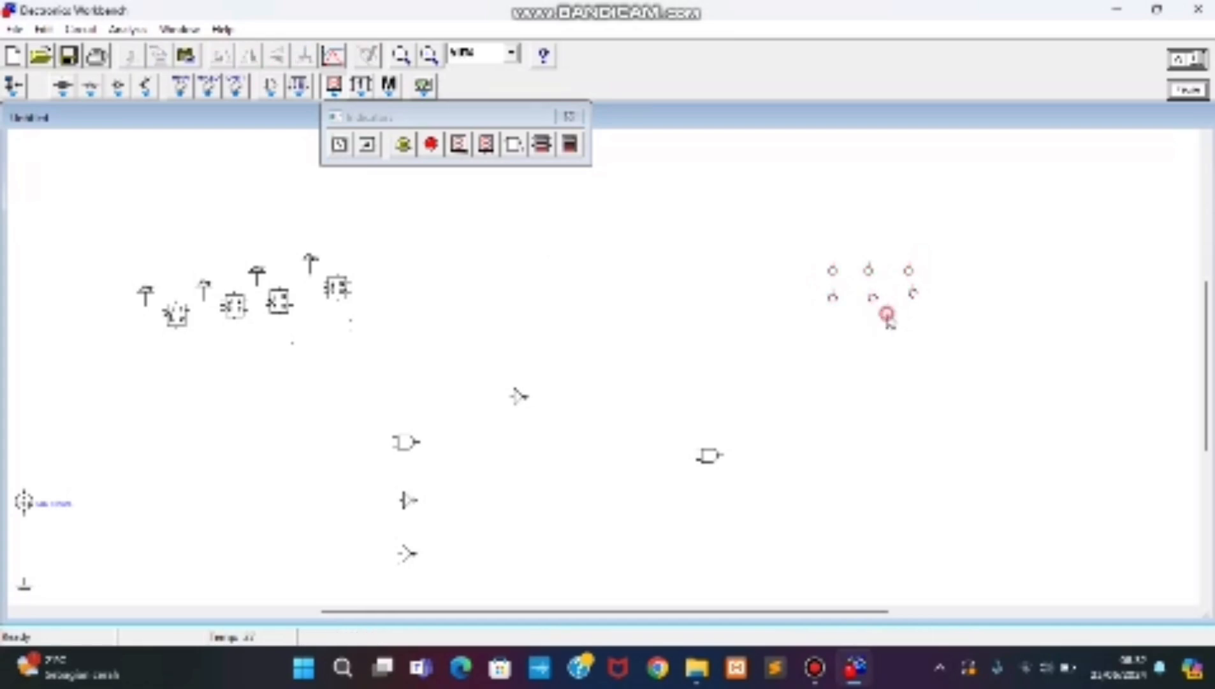
Realign the lower middle probe and both probes of the third column so the rotated grid is evenly spaced
click(873, 302)
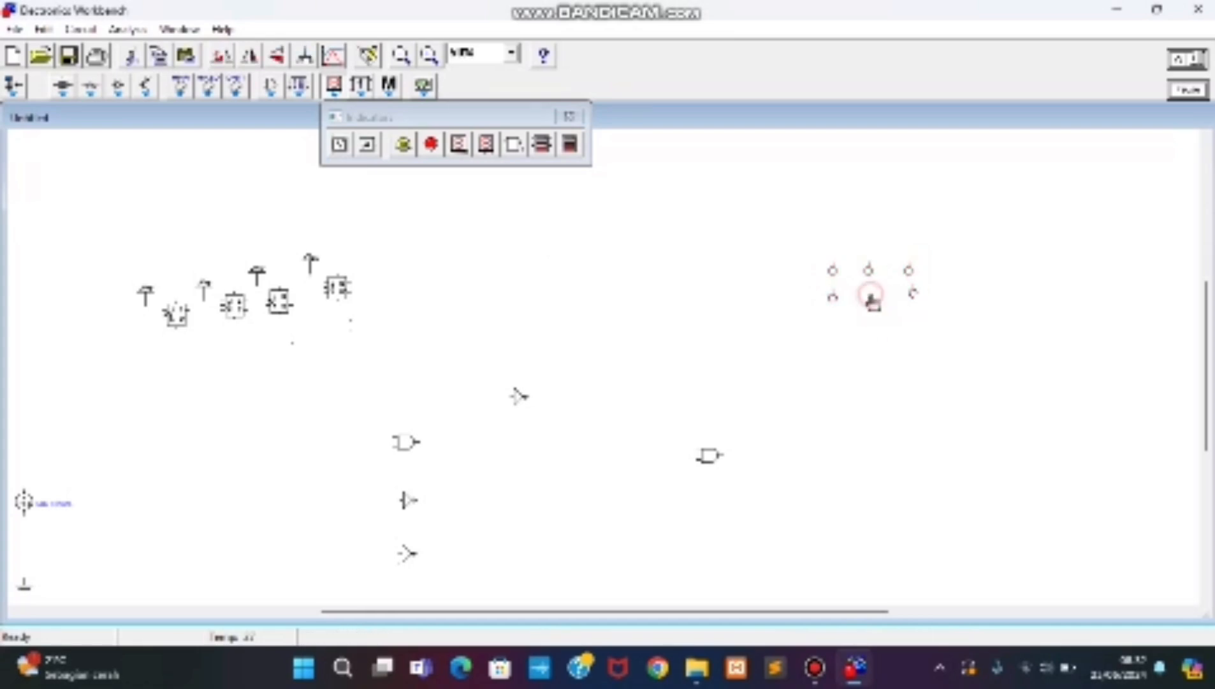
drag(870, 301, 869, 302)
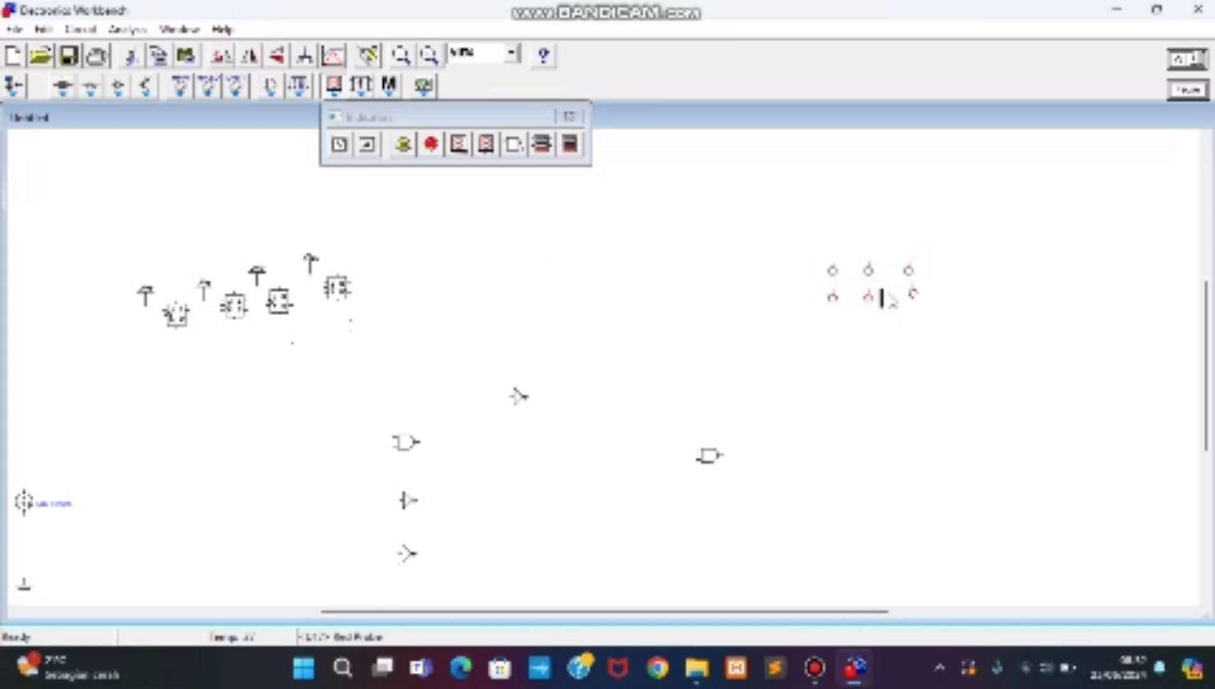
click(910, 276)
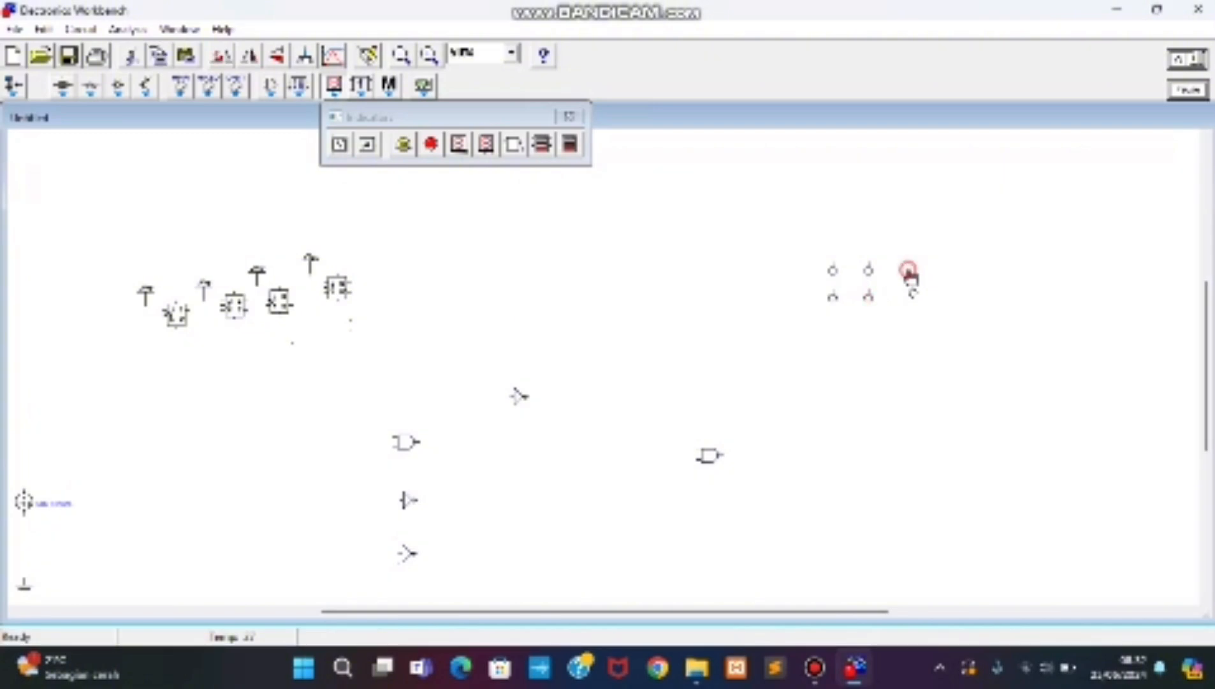
drag(912, 290, 915, 295)
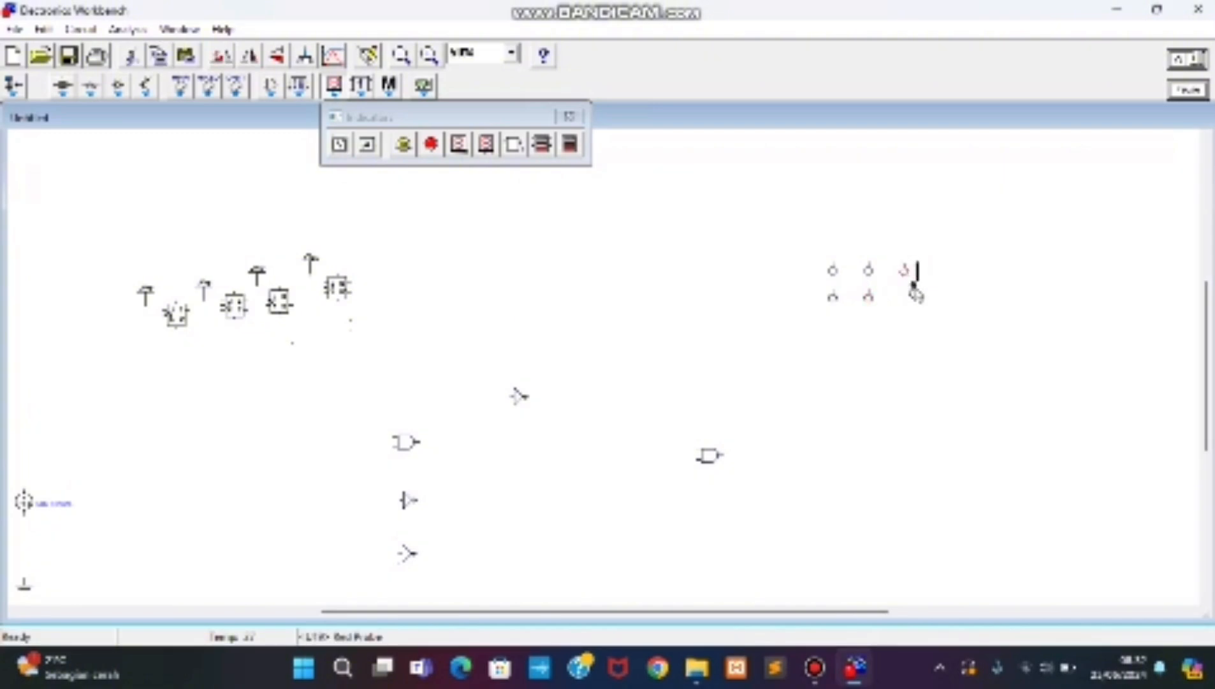
click(917, 295)
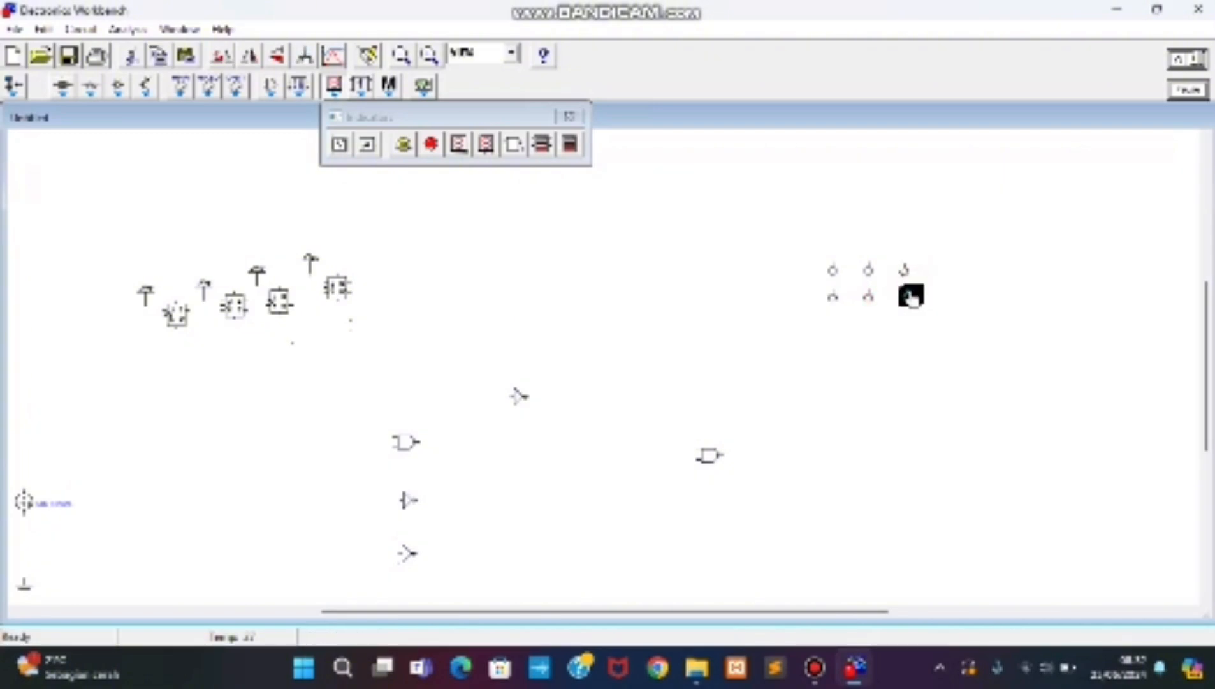
drag(910, 297, 913, 298)
click(912, 298)
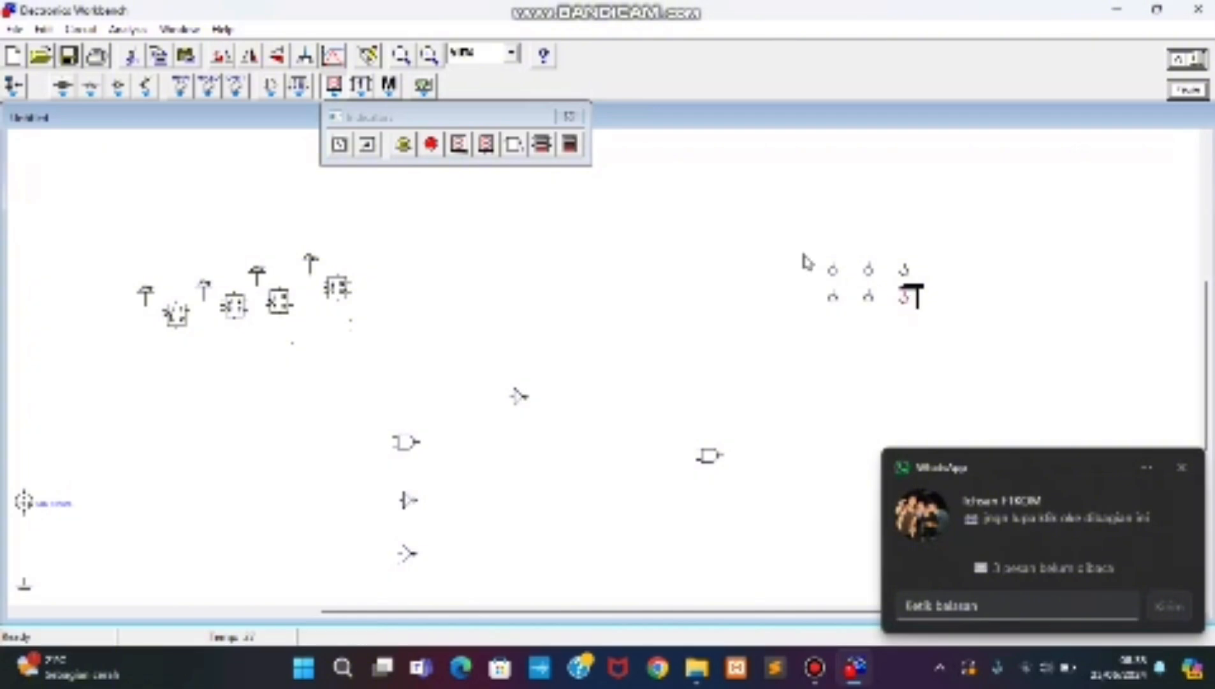
Select the six red probes and rotate them together until their leads point down
drag(804, 254, 935, 316)
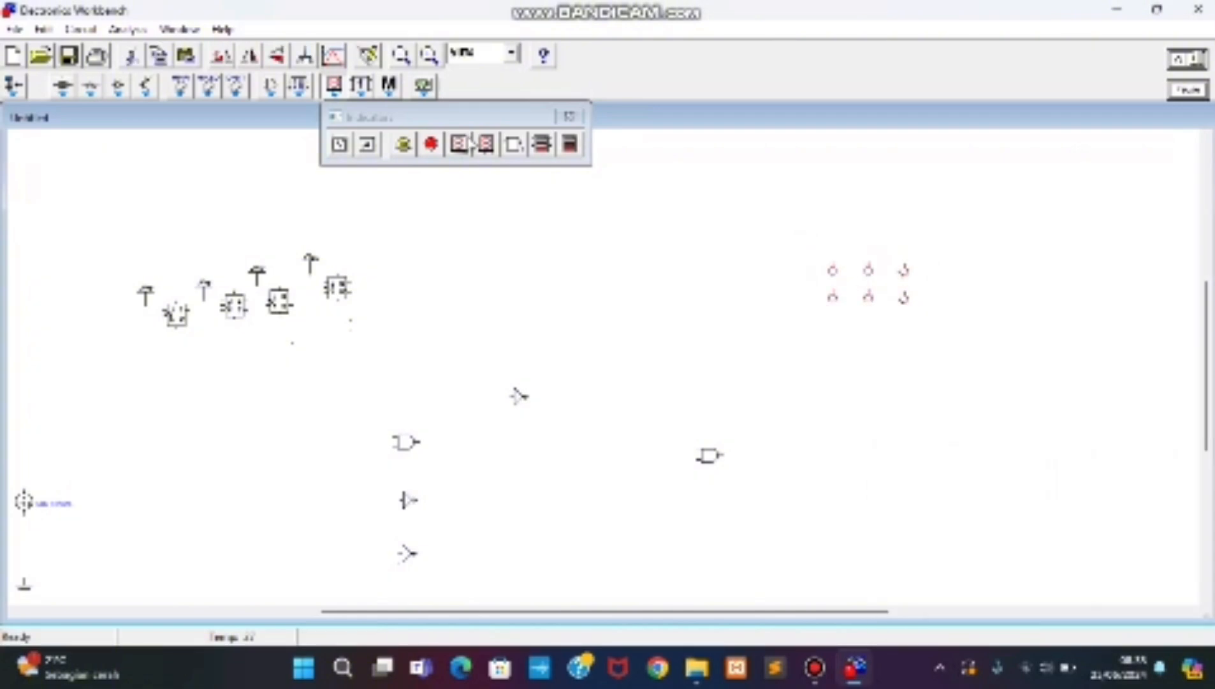
click(222, 56)
click(222, 56)
click(223, 58)
click(223, 58)
click(697, 285)
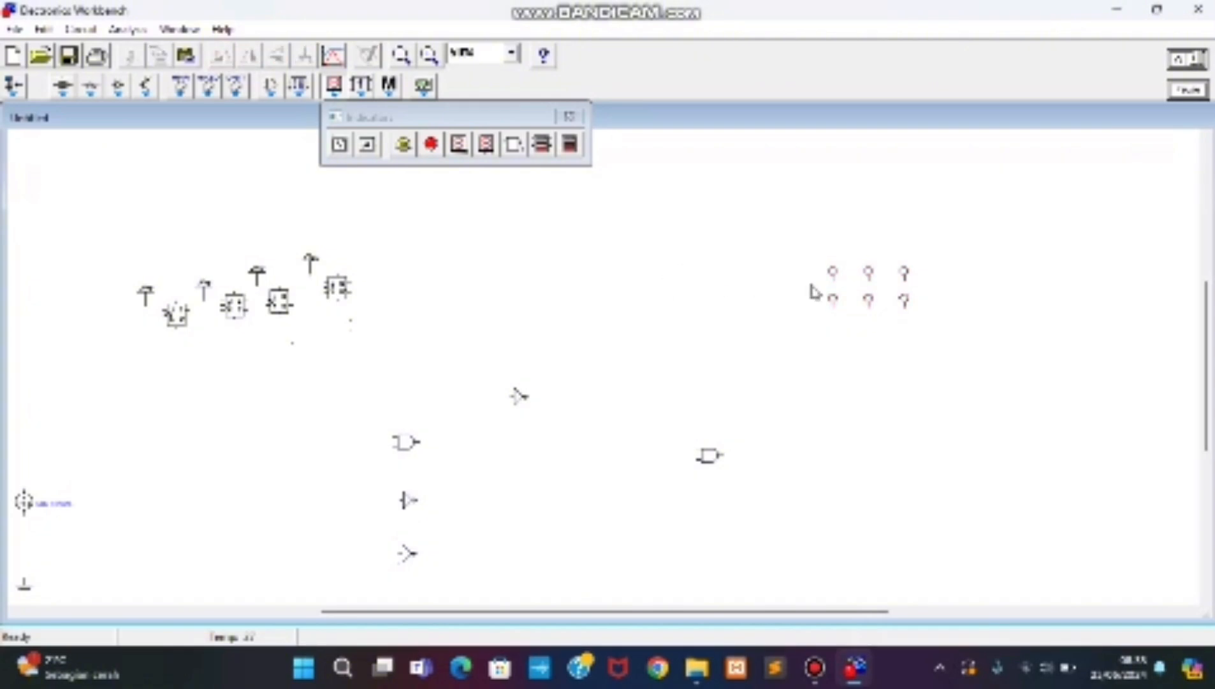
drag(818, 264, 950, 322)
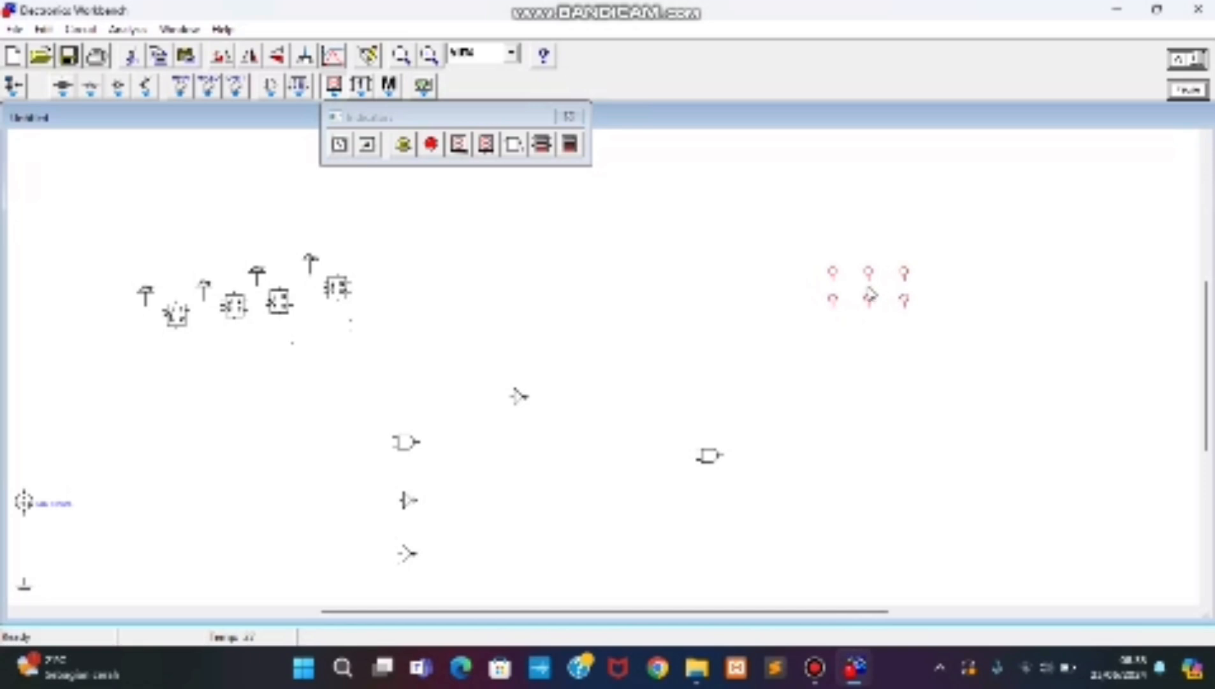
right_click(871, 294)
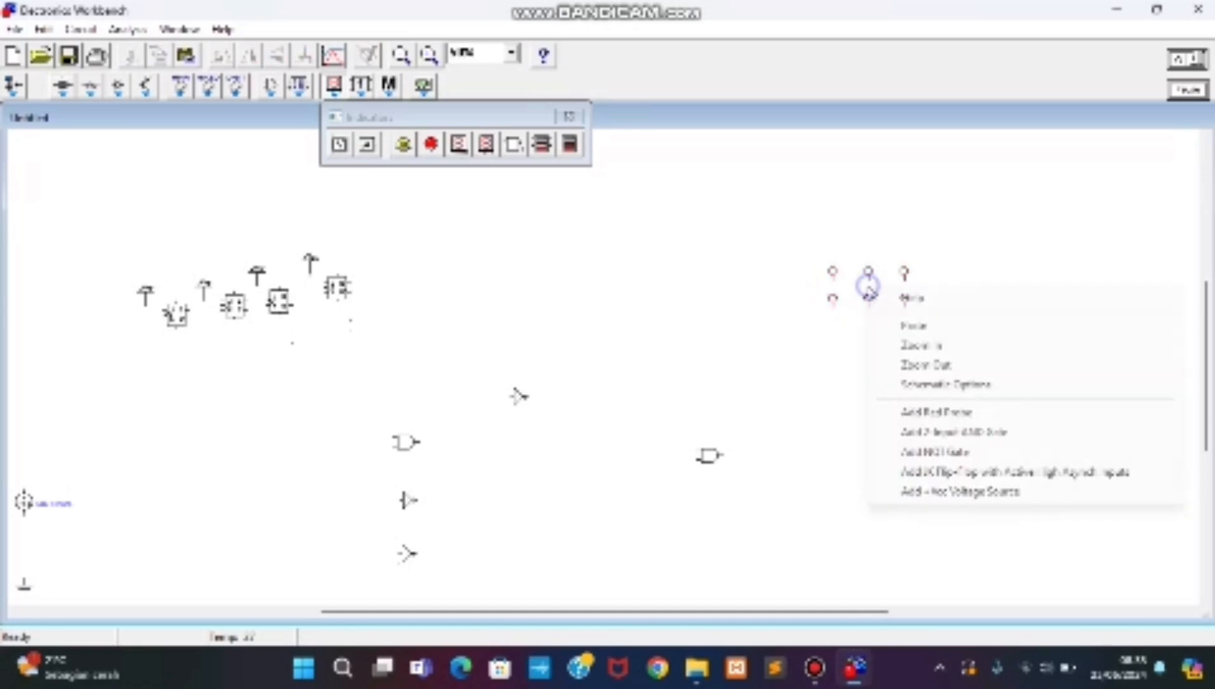
click(915, 330)
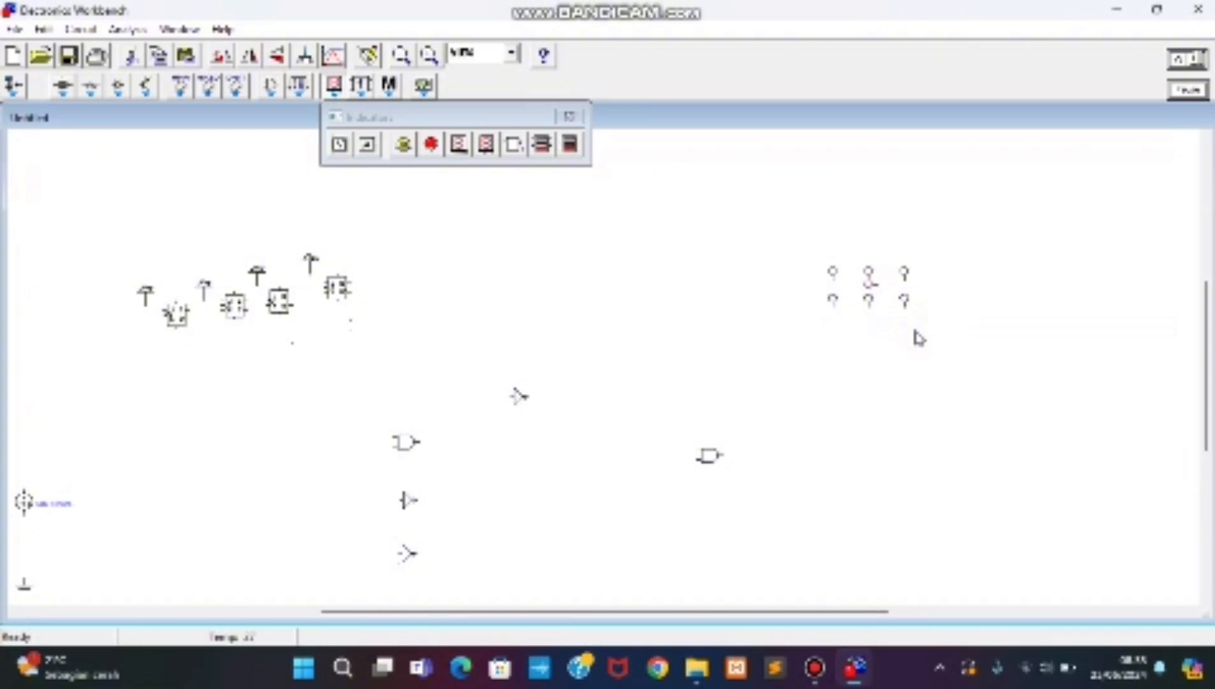
right_click(874, 292)
click(943, 363)
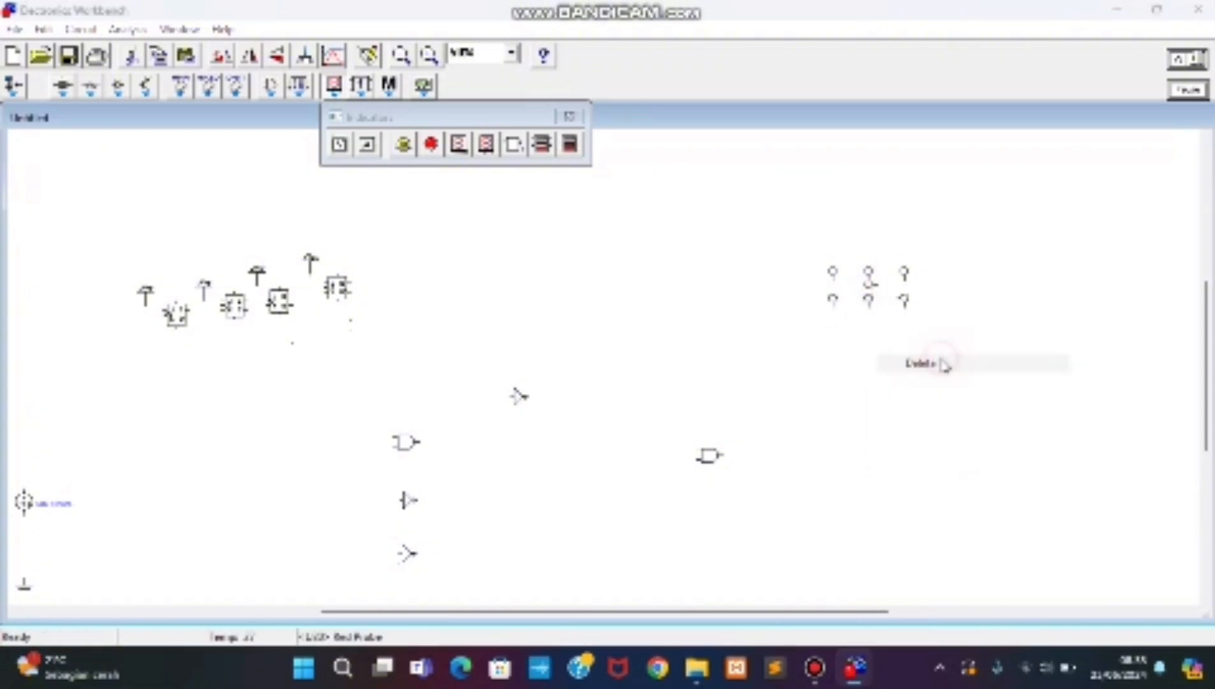
click(600, 389)
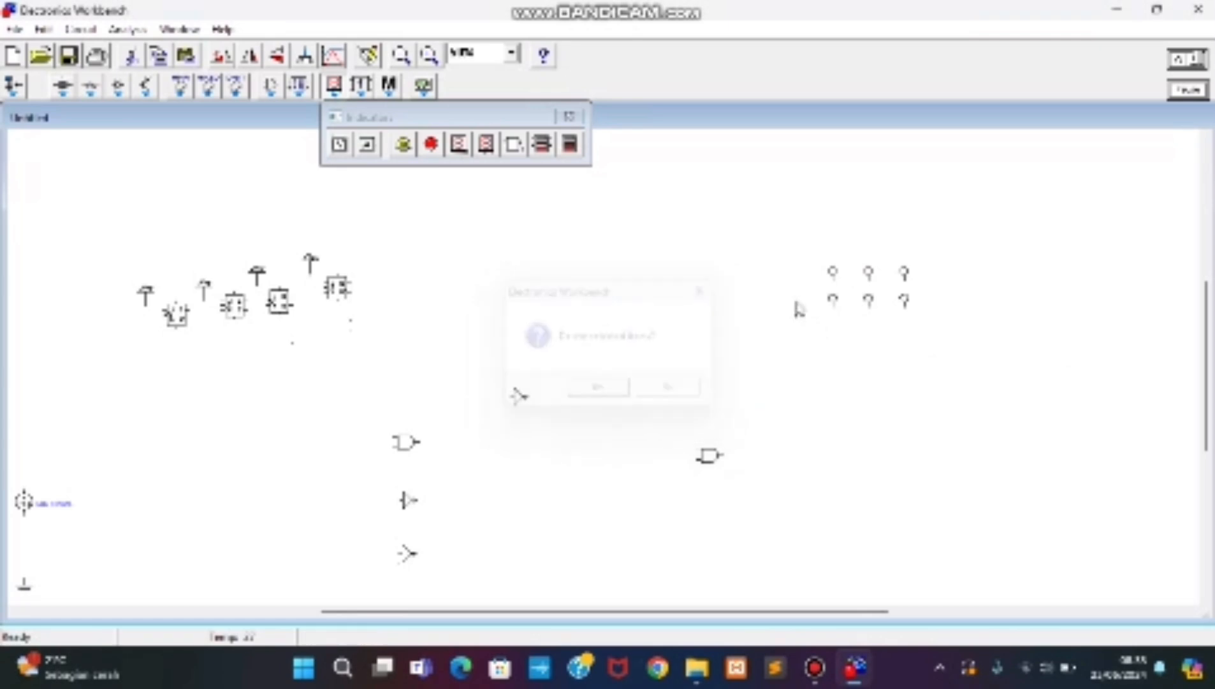
Duplicate the block of six red probes and move the copy just below and to the left of the original block
drag(822, 226, 939, 348)
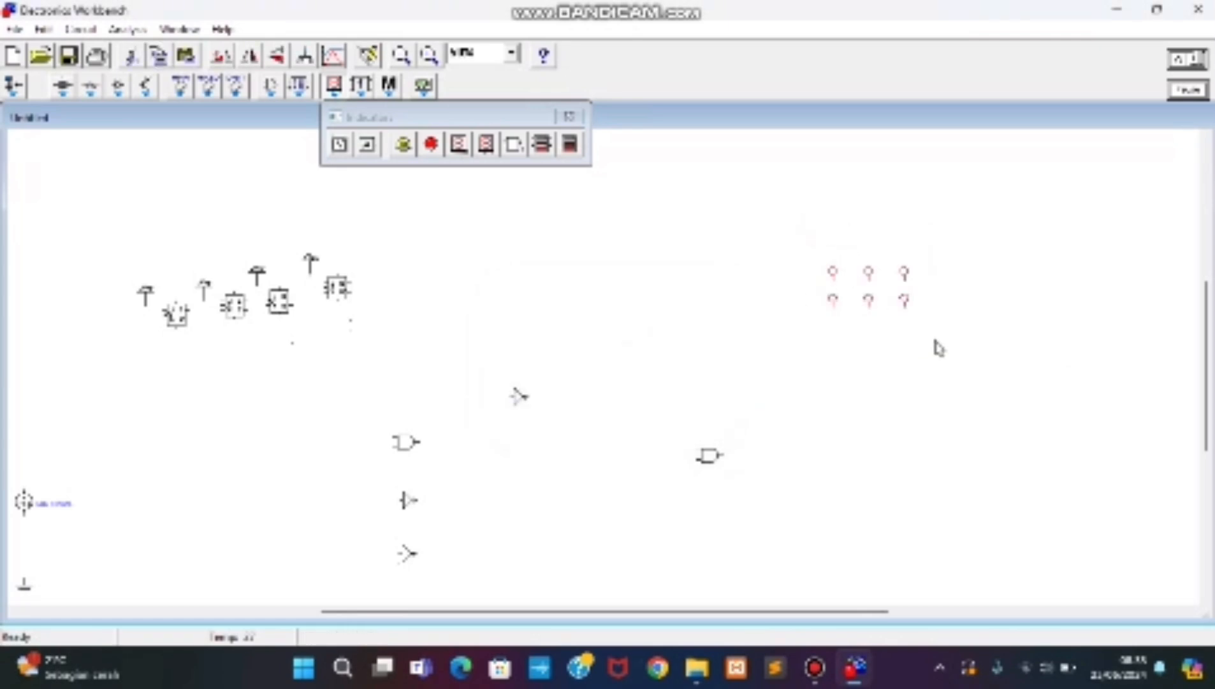
key(ctrl+c)
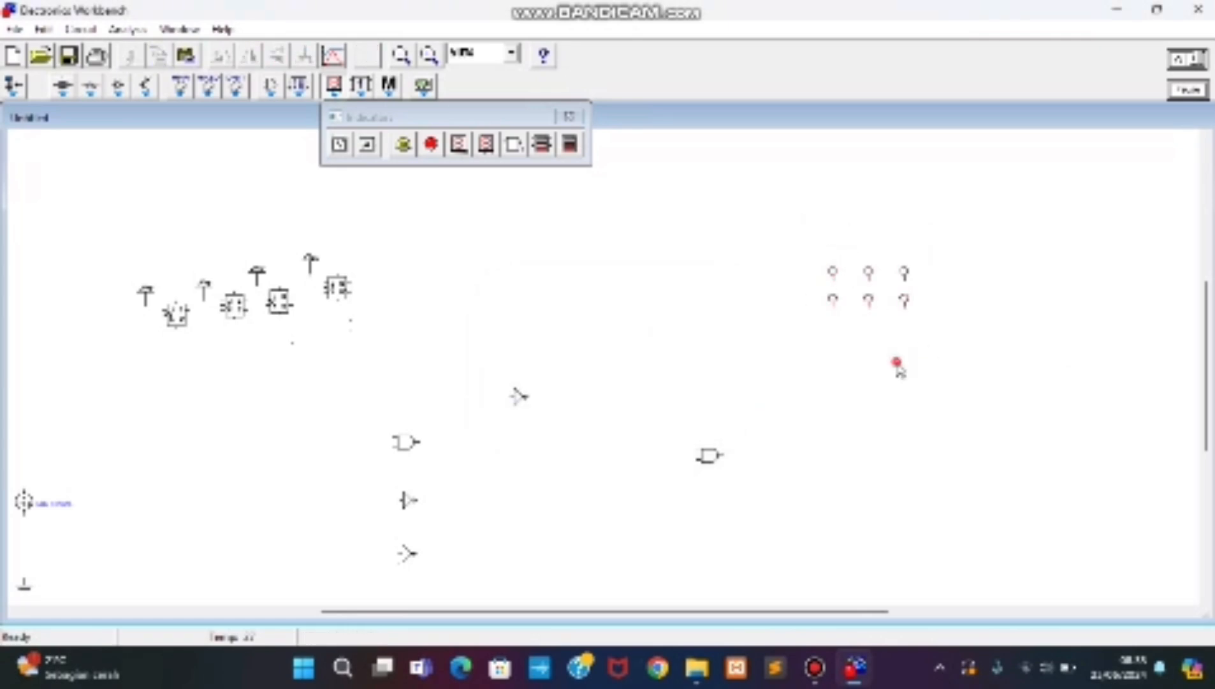
key(ctrl+v)
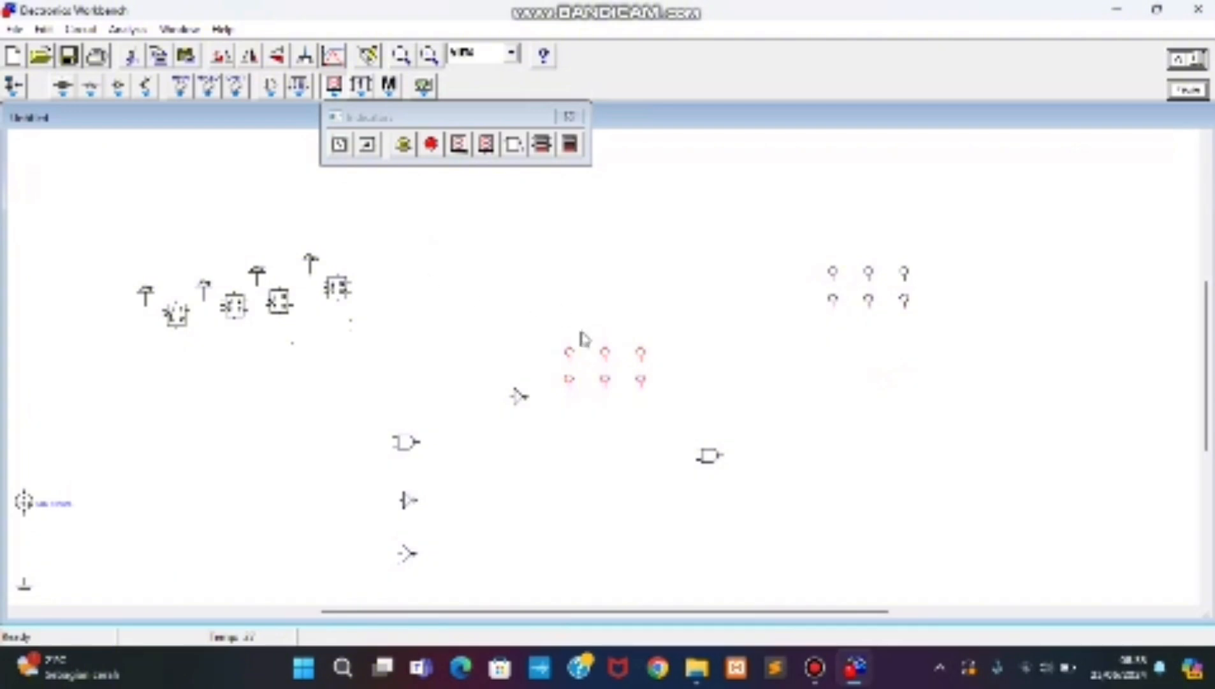
drag(553, 332, 654, 399)
drag(641, 383, 820, 364)
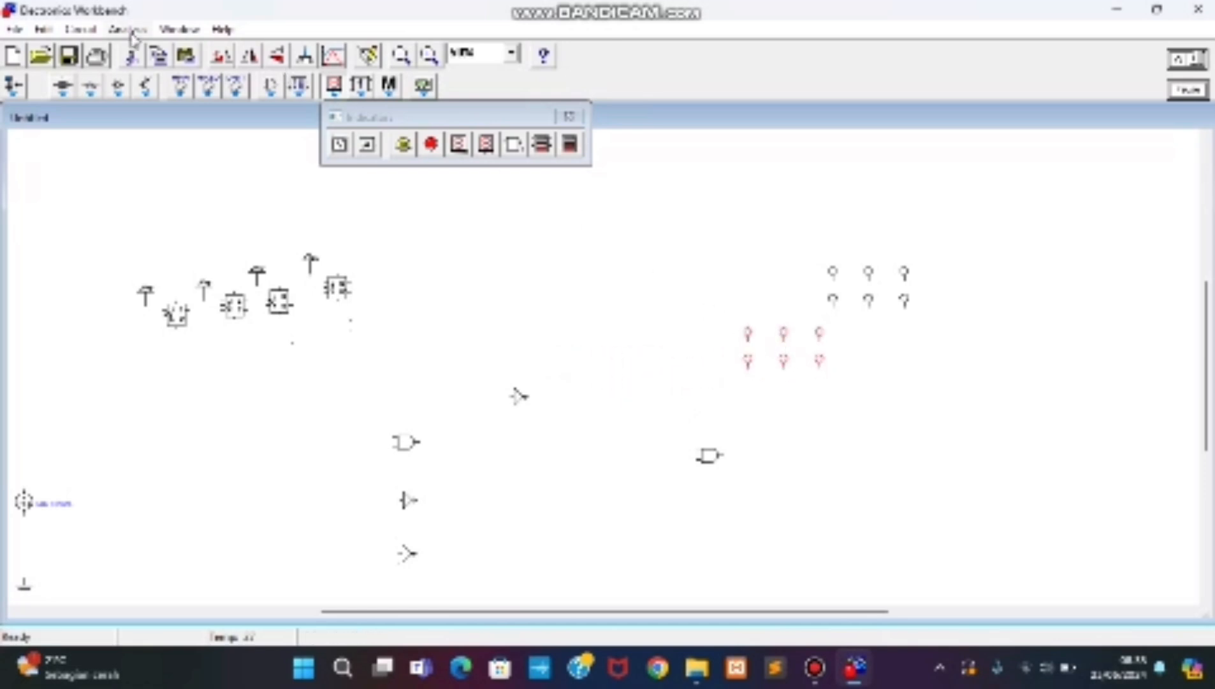
Rotate the lower probe block until its leads point right and the upper block until they point left, moving the latter level with the former
click(221, 55)
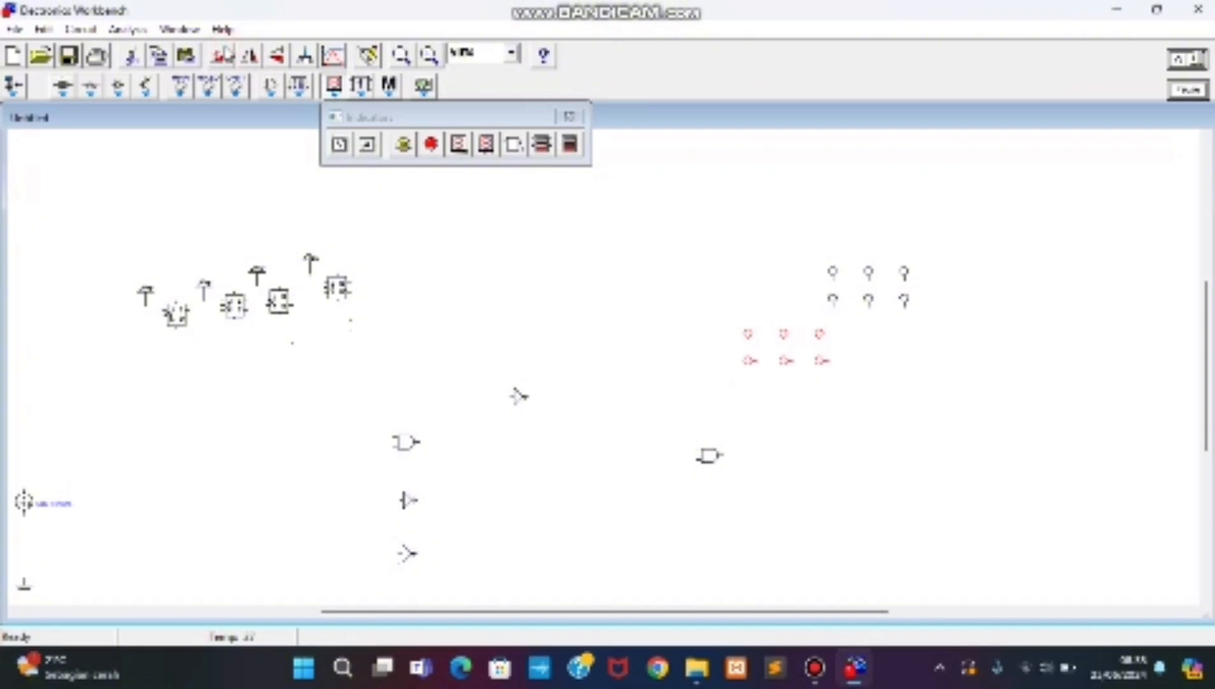
drag(824, 248, 946, 312)
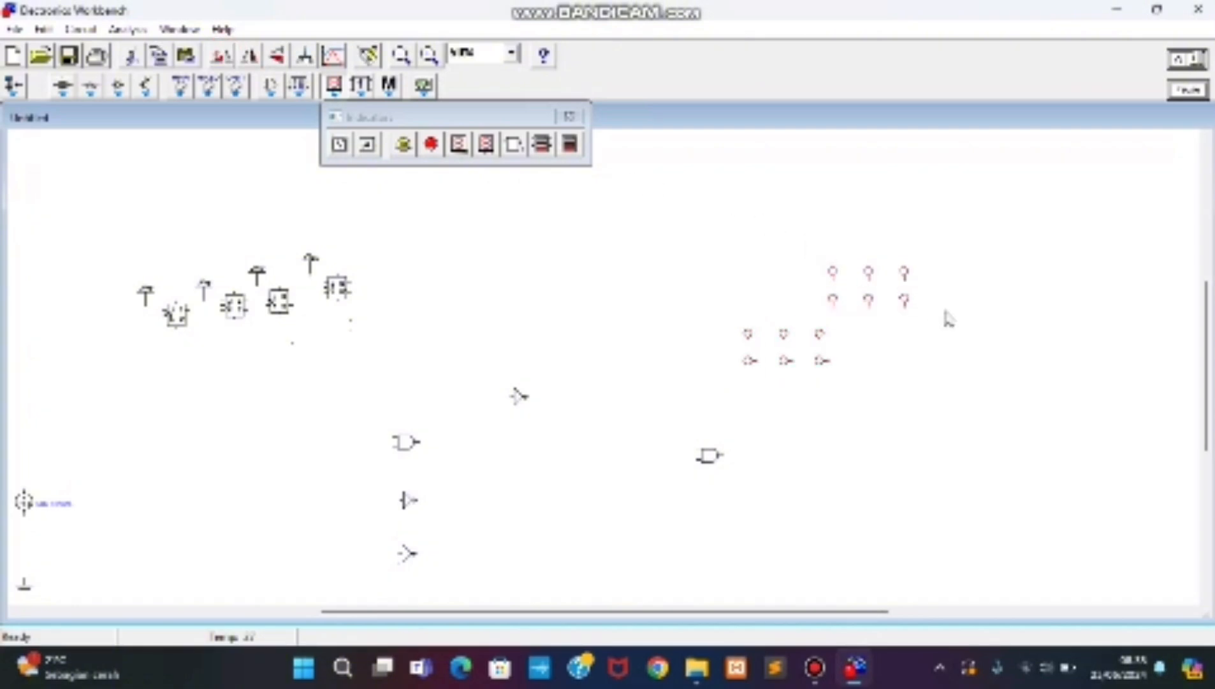
click(221, 55)
click(221, 56)
click(222, 55)
click(221, 55)
click(224, 56)
click(223, 56)
drag(869, 300, 972, 362)
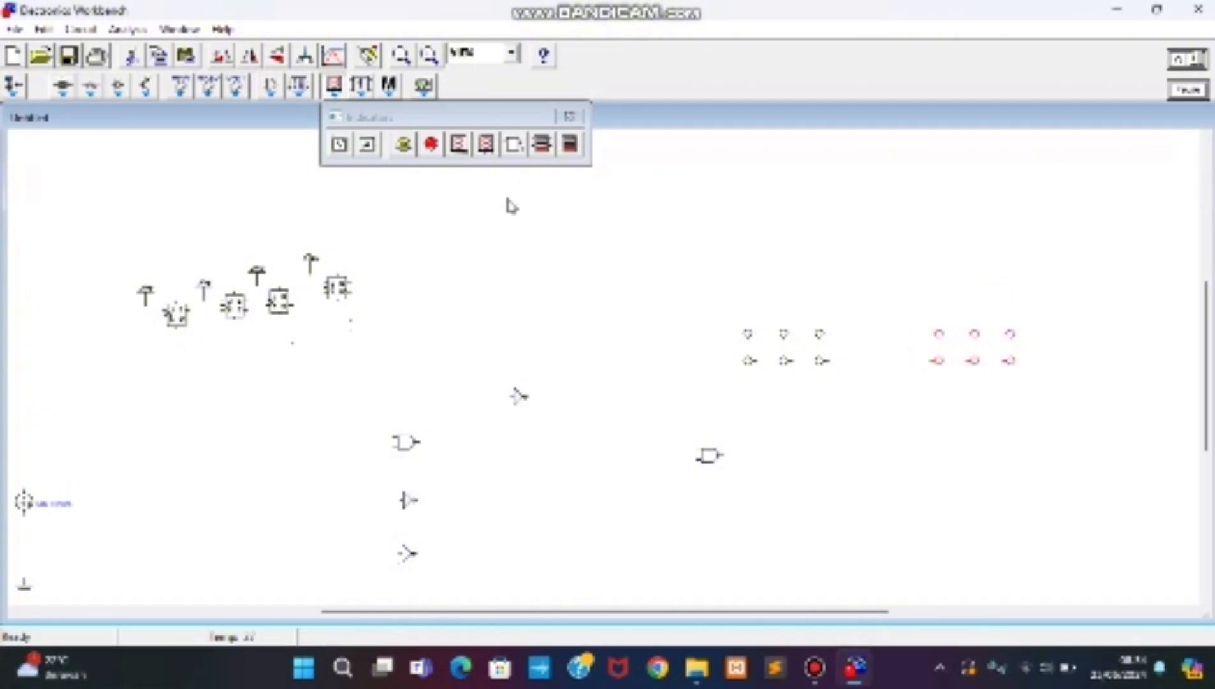
click(534, 226)
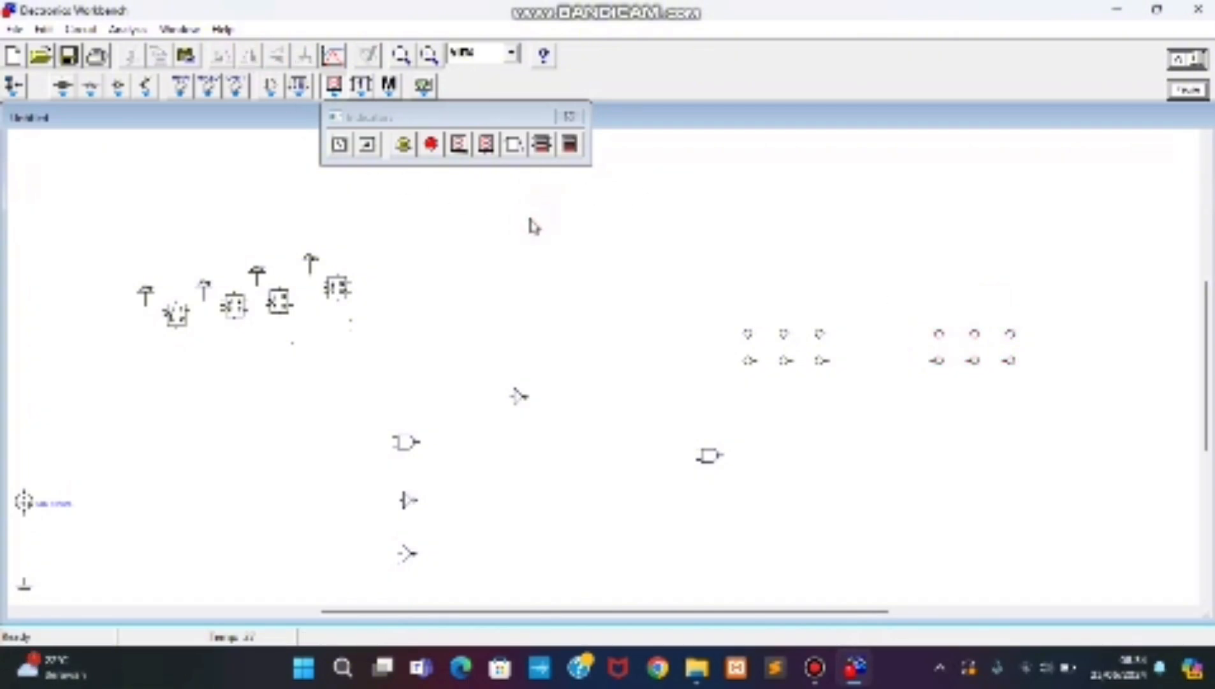
Build another block of red probes in two columns and three rows, near the lone NOT gate, aligning the bottom-row probes
key(ctrl+v)
drag(570, 380, 602, 407)
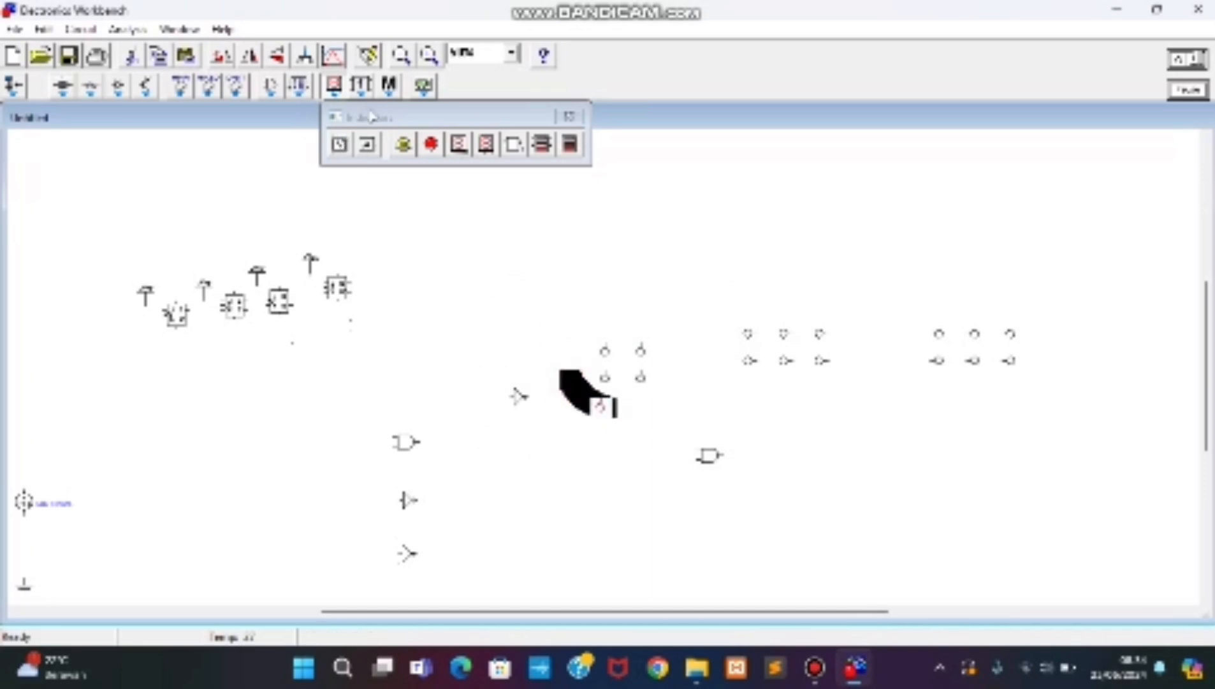
click(433, 143)
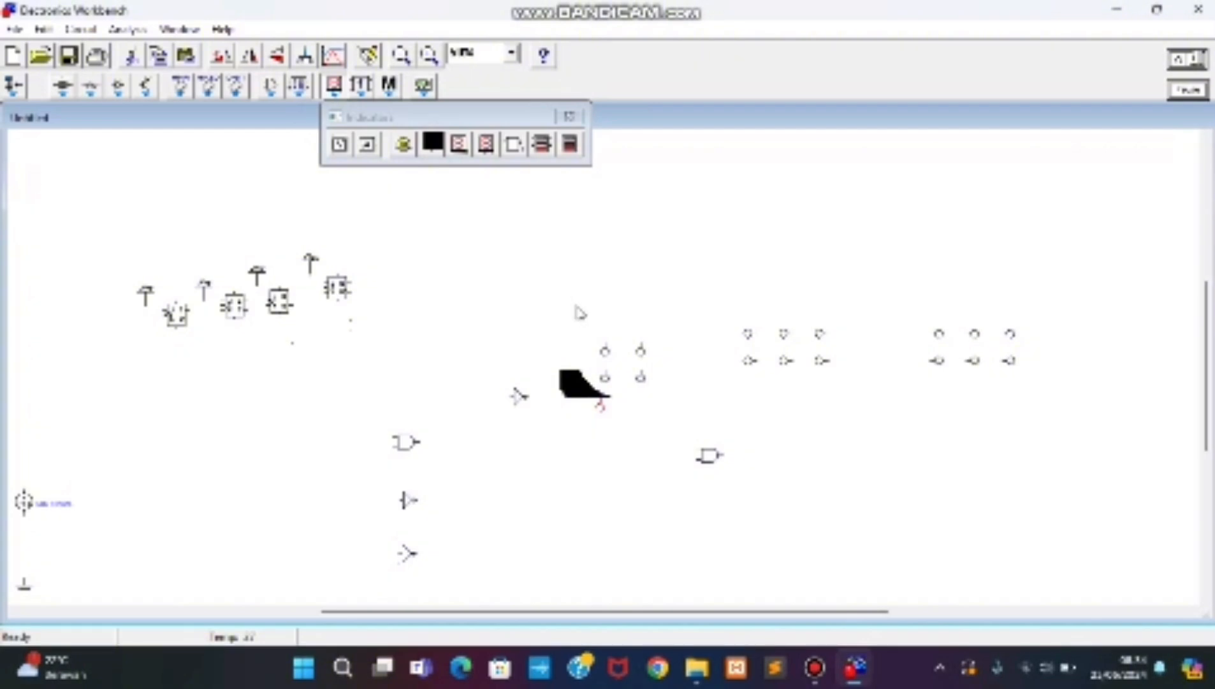
drag(437, 147, 643, 386)
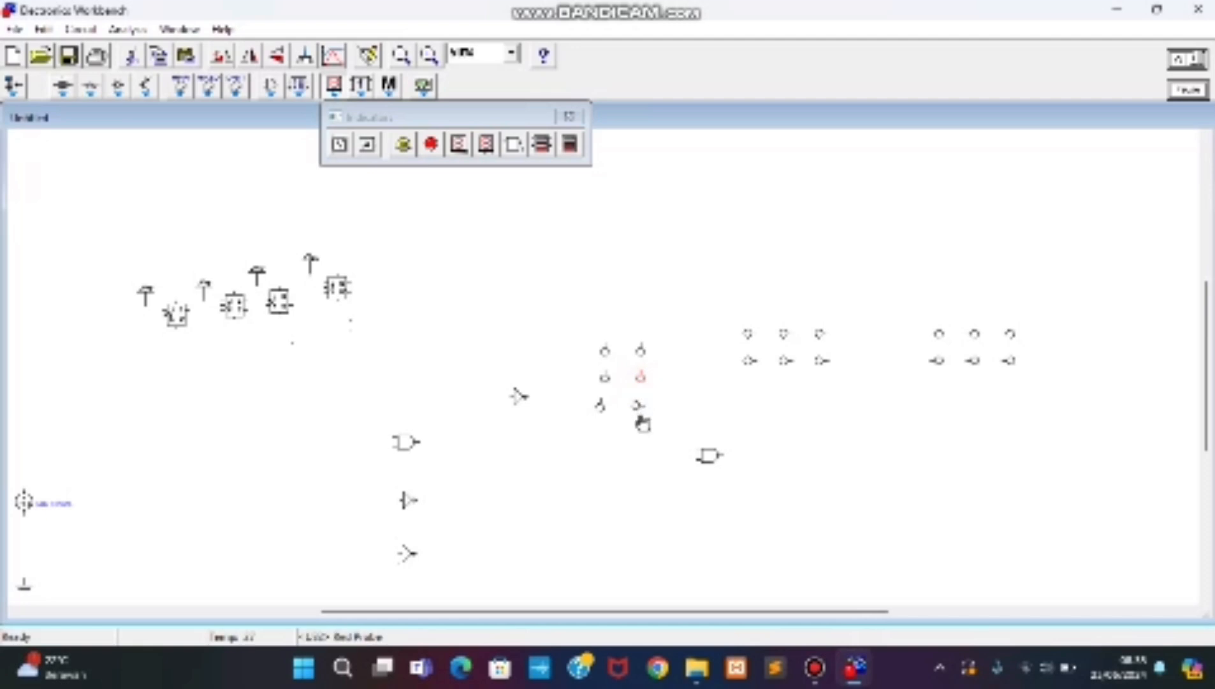
drag(402, 140, 638, 406)
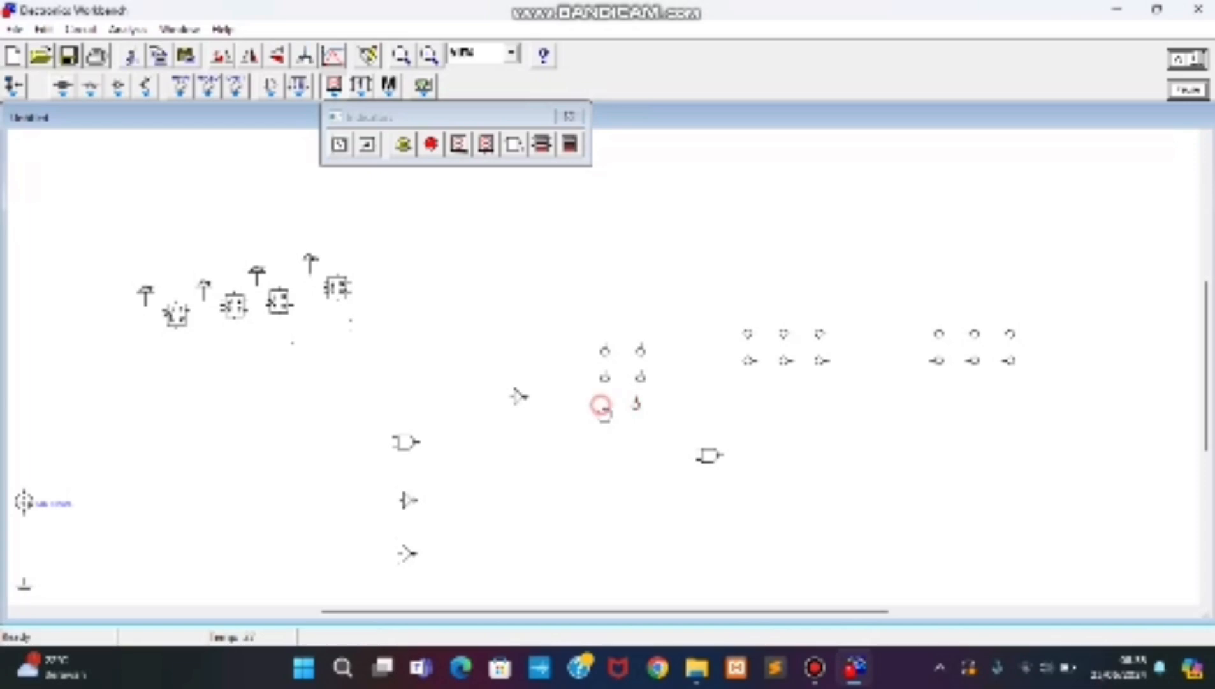
click(605, 408)
drag(605, 408, 606, 409)
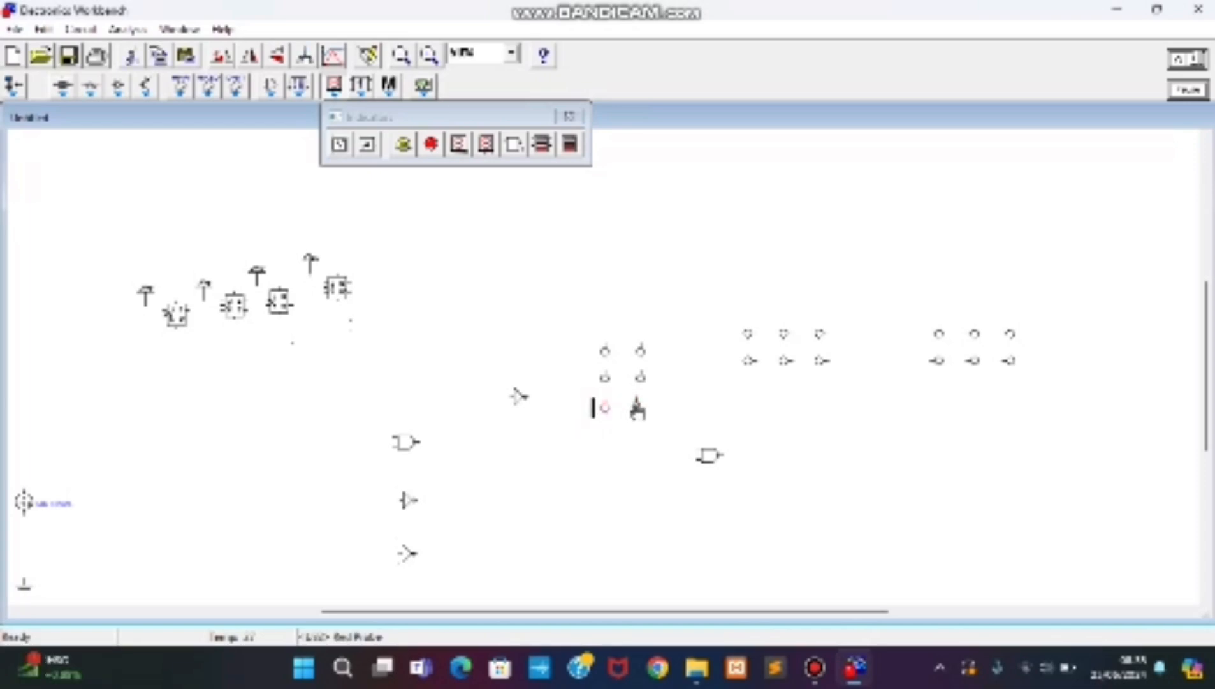
Turn the two-column block of six probes so its leads point down and move it above the gap between the three-column blocks
drag(581, 323, 666, 485)
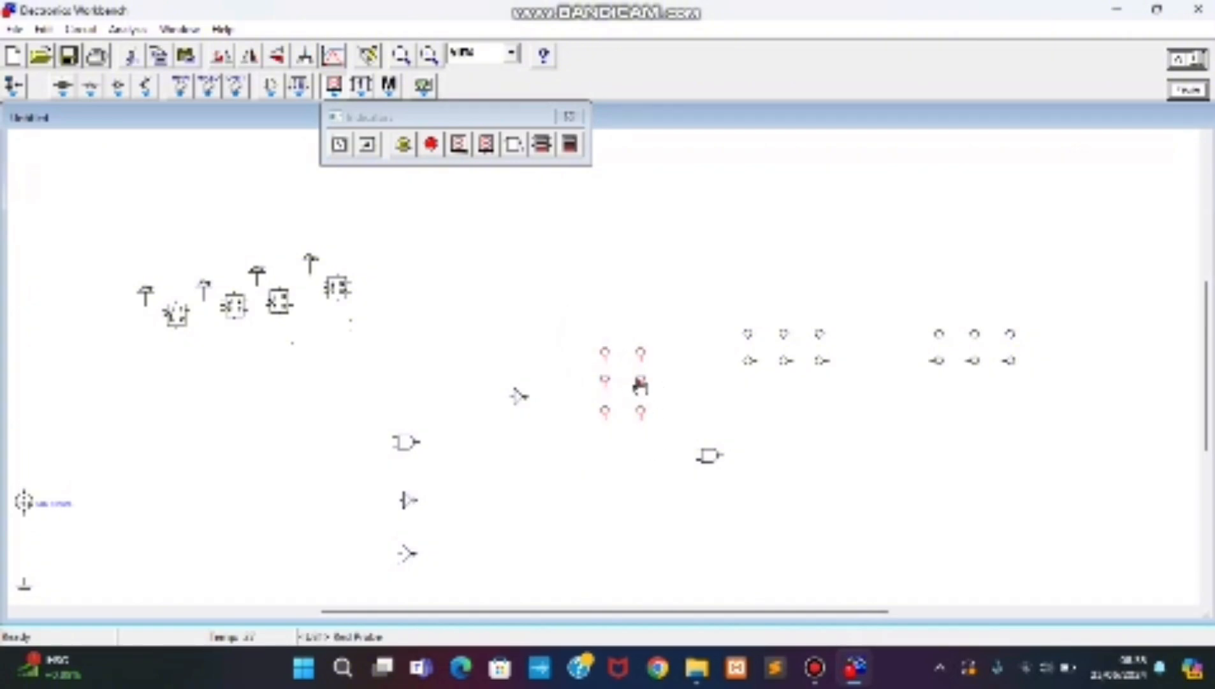
drag(640, 386, 883, 208)
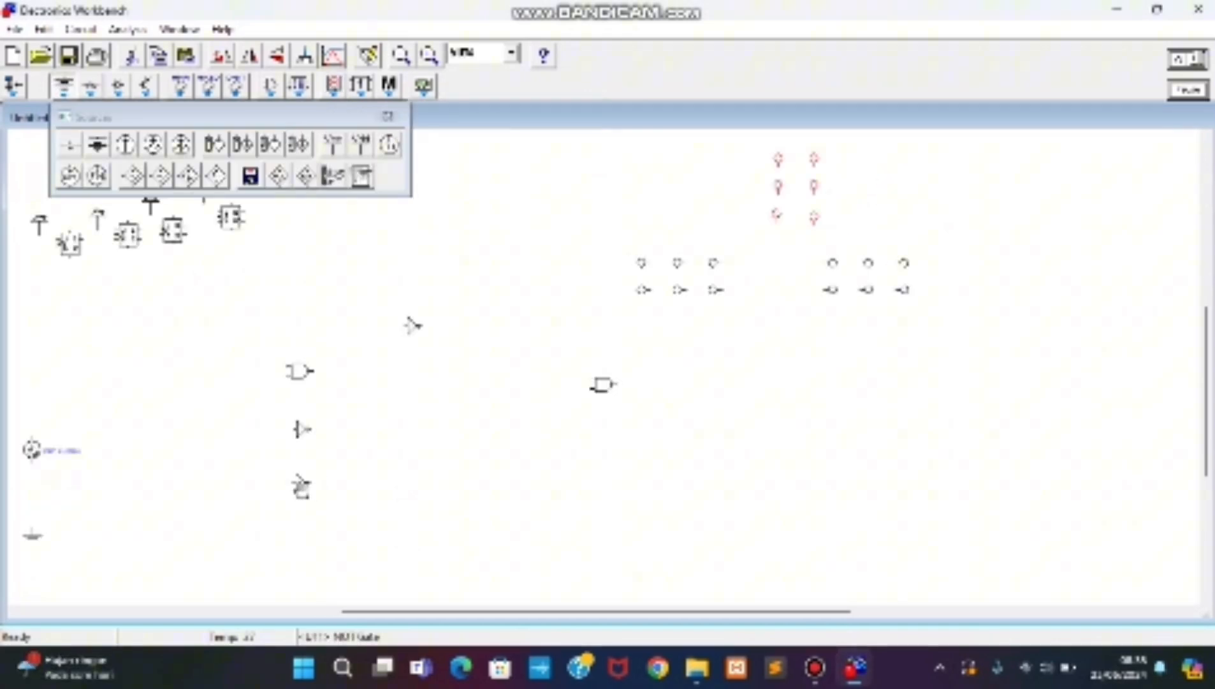
Move all five logic gates lower on the sheet, stacking the AND gate and two NOT gates closely in one column
drag(301, 488, 298, 568)
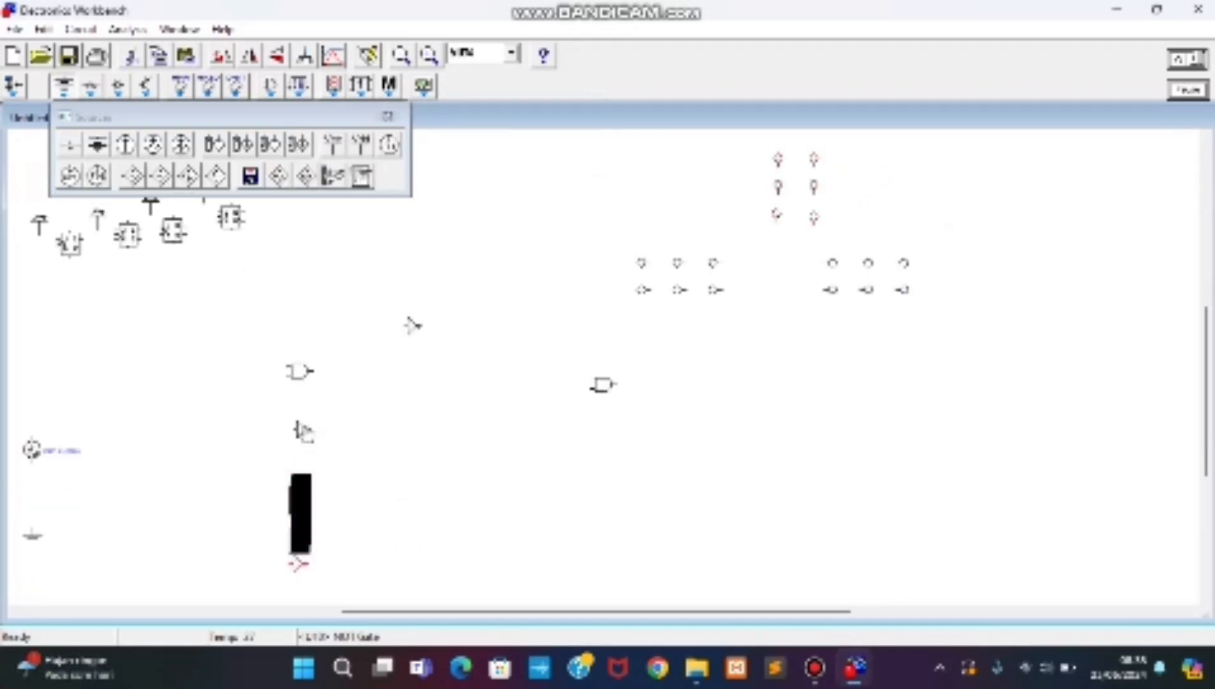
drag(299, 429, 299, 522)
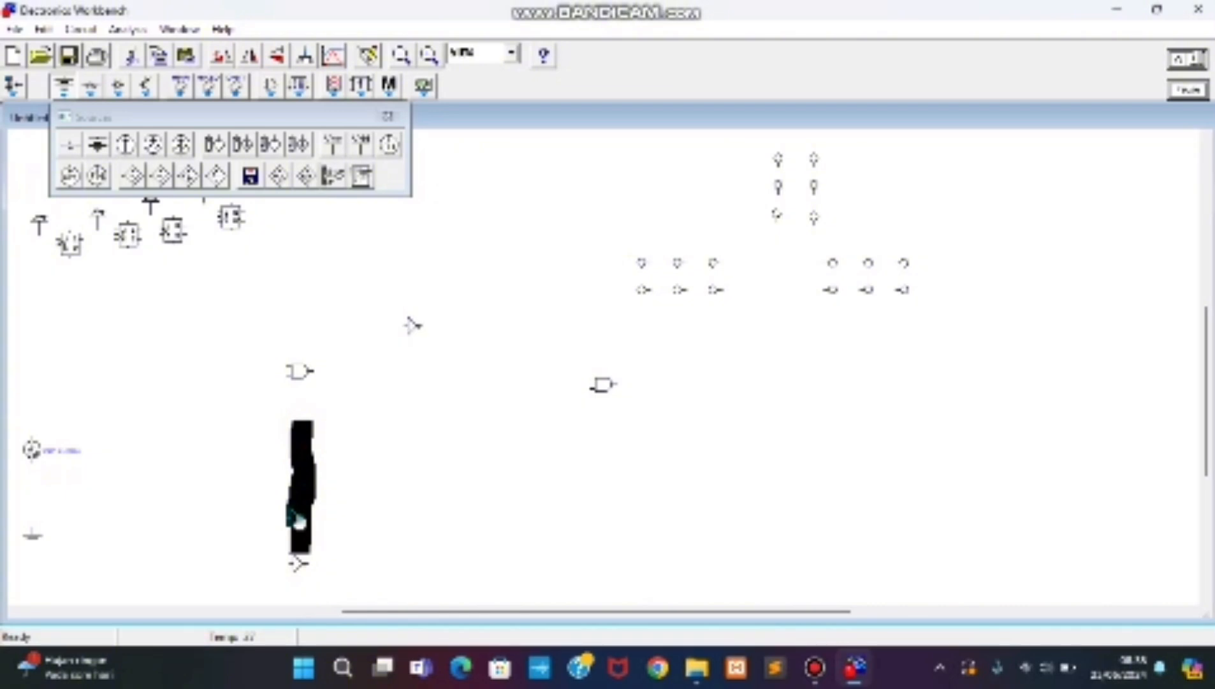
drag(299, 371, 300, 470)
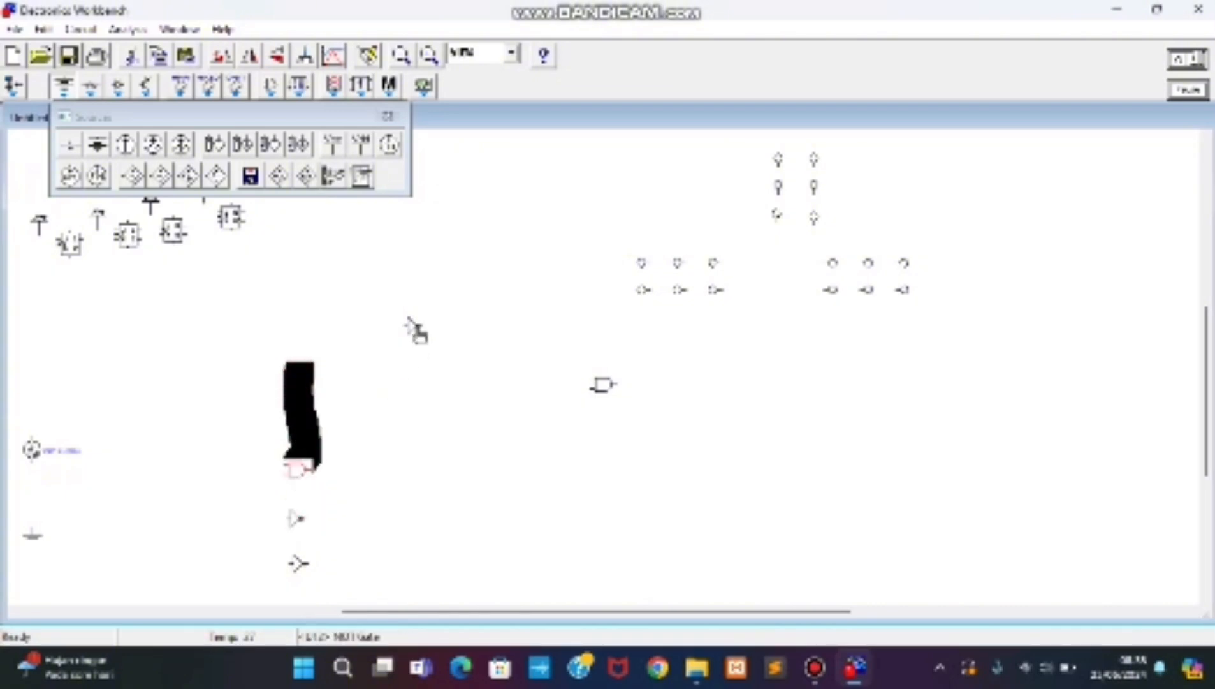
drag(417, 330, 414, 380)
drag(602, 385, 593, 471)
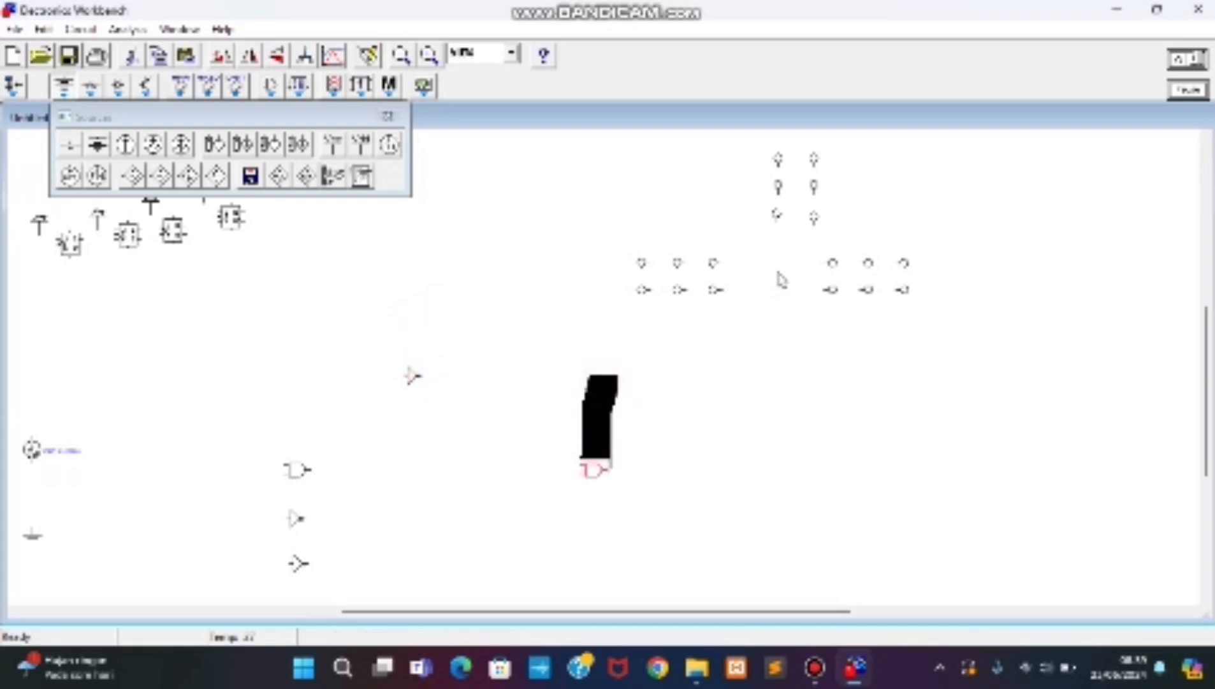
Duplicate the two-column probe block below the three-column blocks with the copy's leads pointing up, and reposition the three-column block on the right
drag(759, 145, 850, 248)
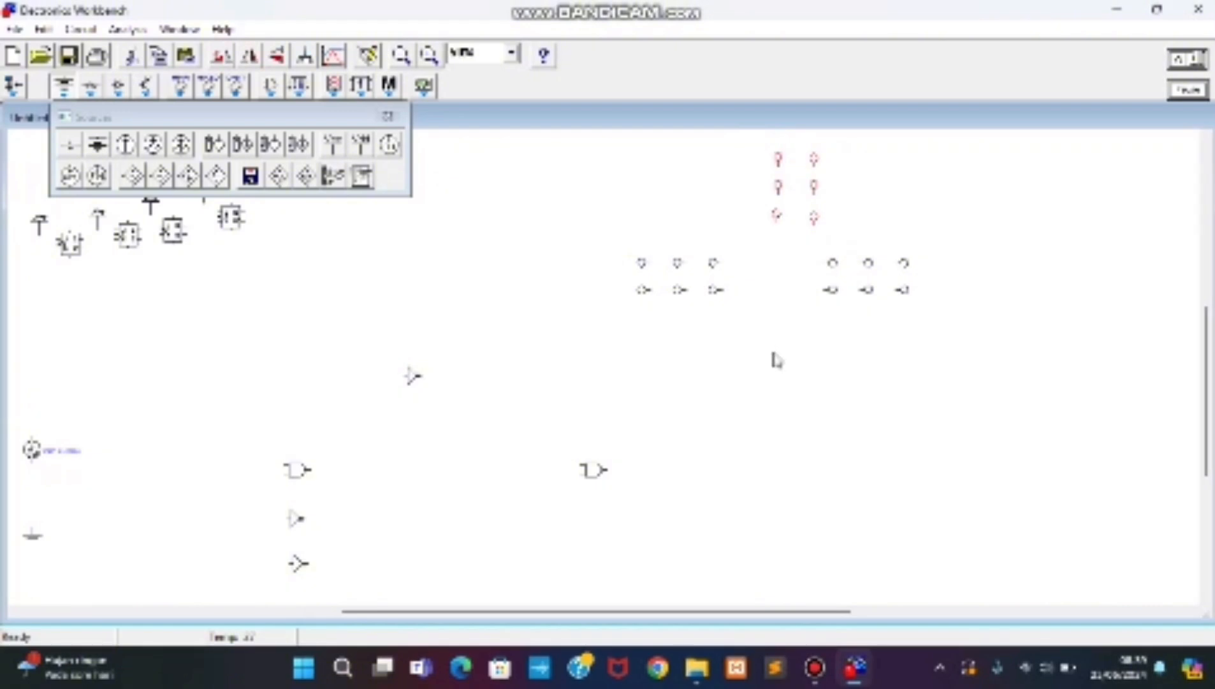
key(ctrl+c)
key(ctrl+v)
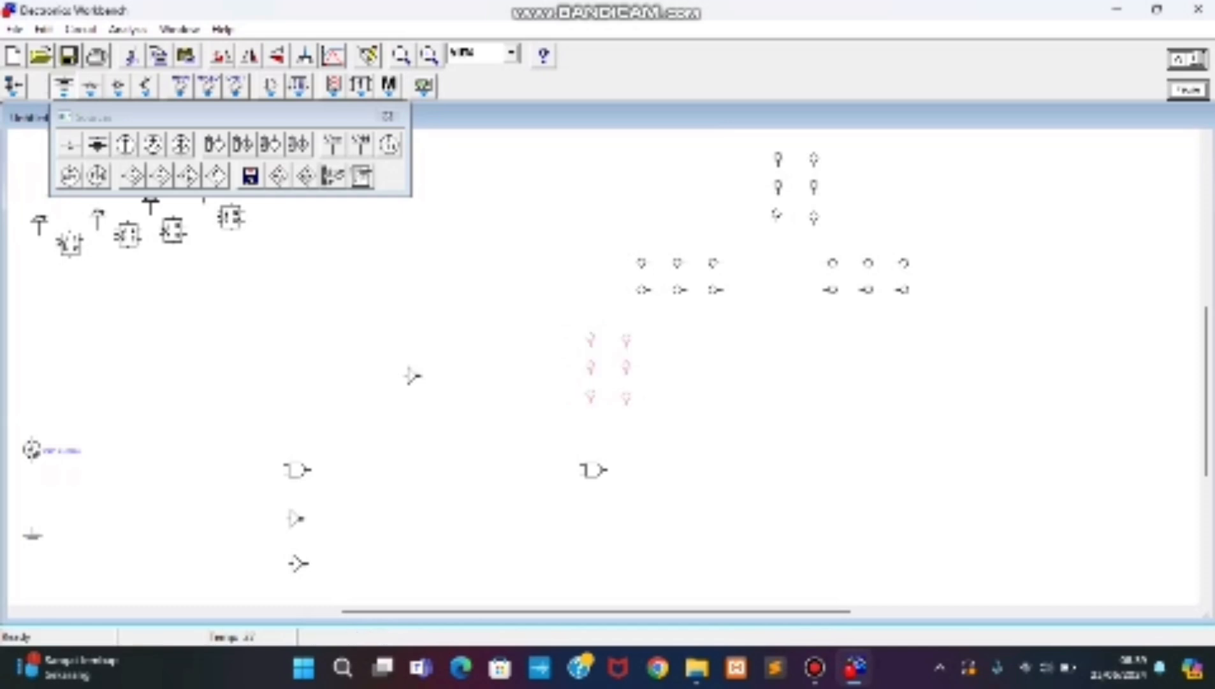
drag(622, 367, 803, 400)
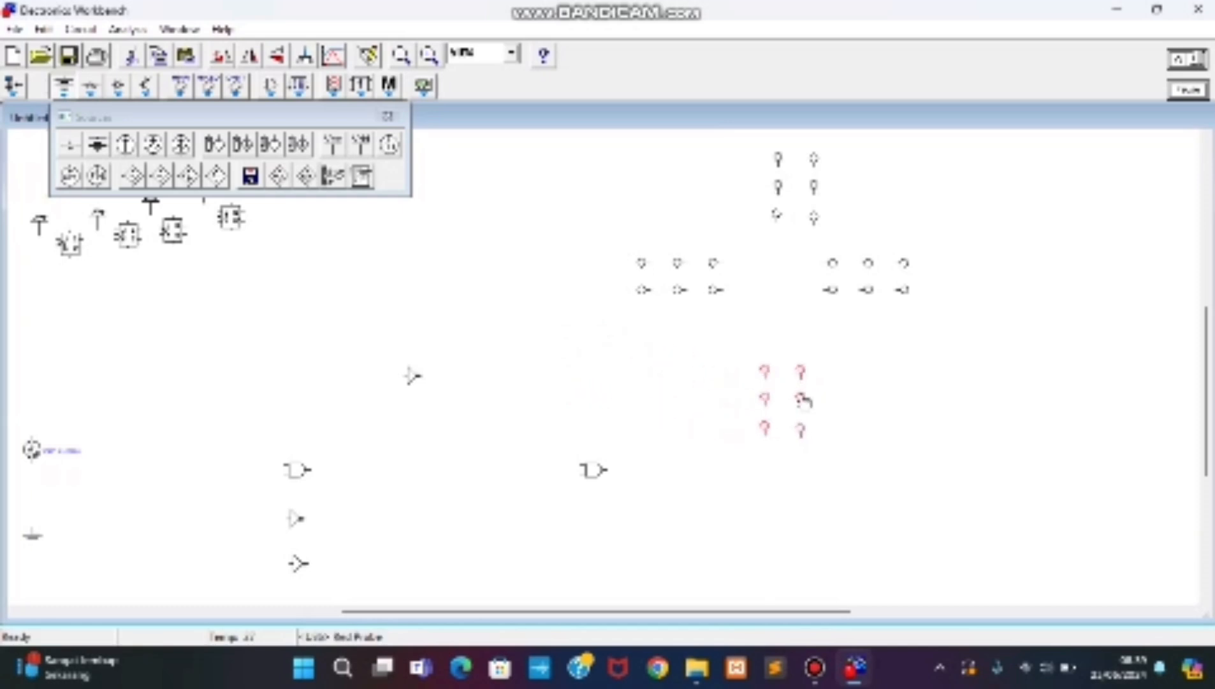
click(224, 57)
click(225, 56)
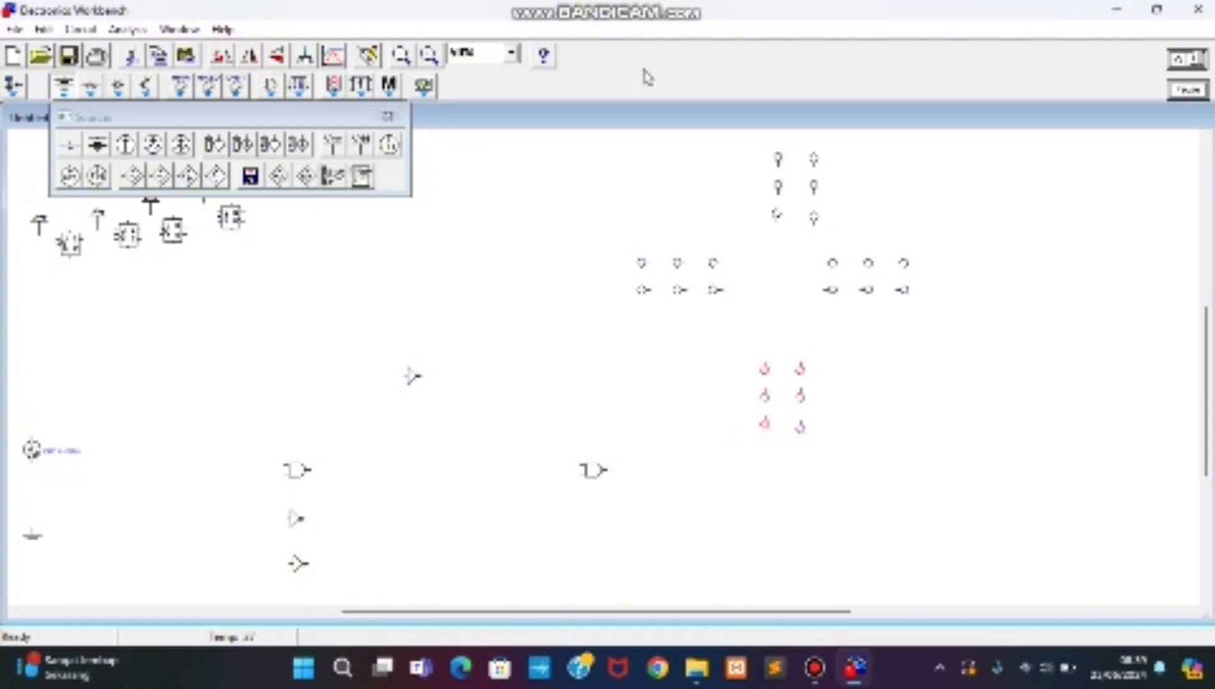
drag(810, 241, 908, 300)
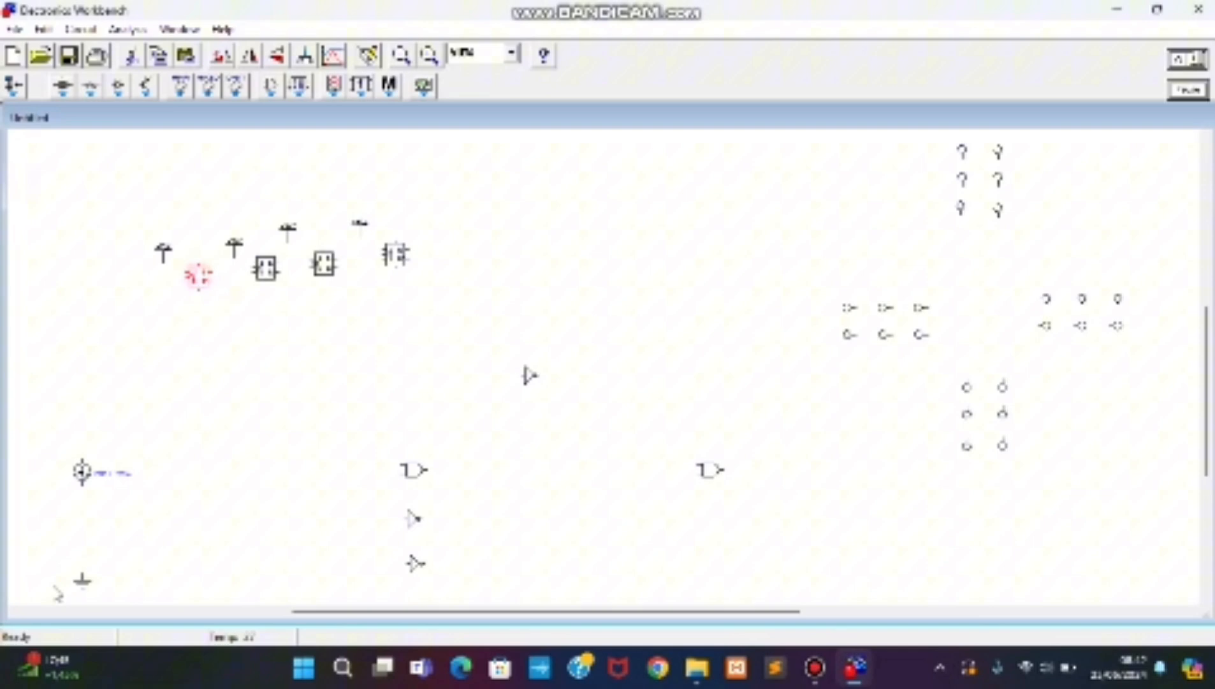
Wire the ground to the clock source, and connect the clock's output and the first +Vcc source to the first JK flip-flop
drag(59, 590, 80, 581)
drag(85, 492, 186, 273)
click(83, 461)
drag(187, 273, 186, 276)
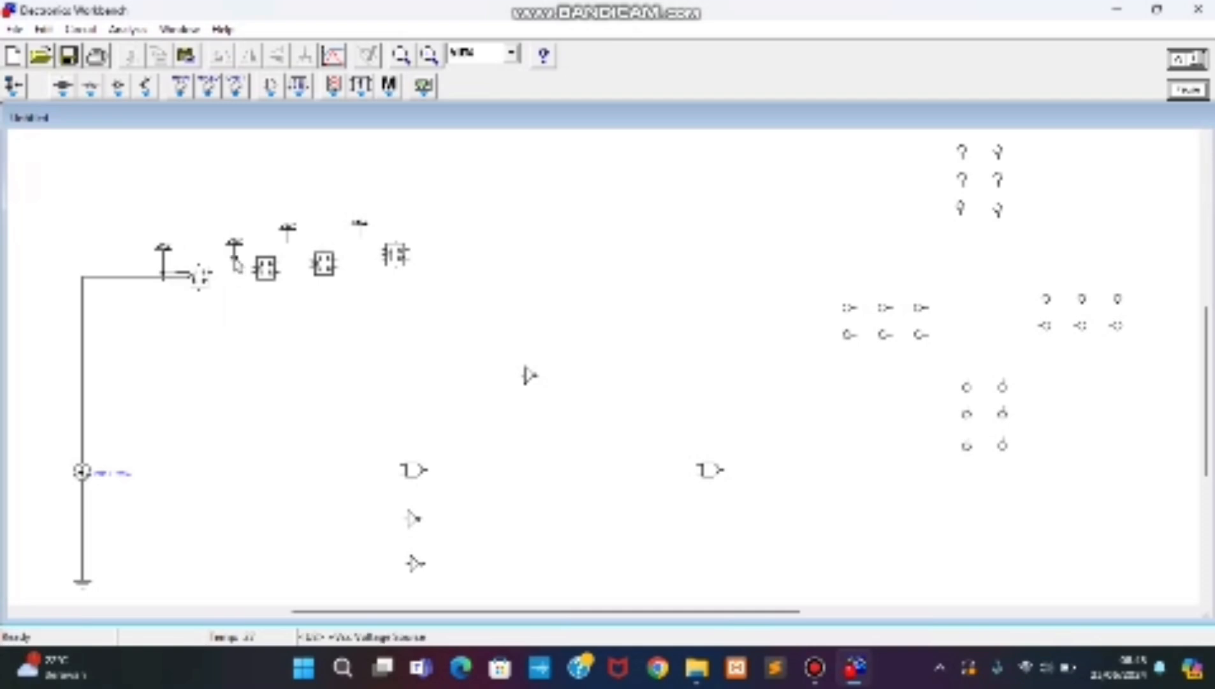
Wire the second +Vcc source and the first flip-flop's output to the second JK flip-flop, nudging that flip-flop slightly down
drag(235, 258, 255, 275)
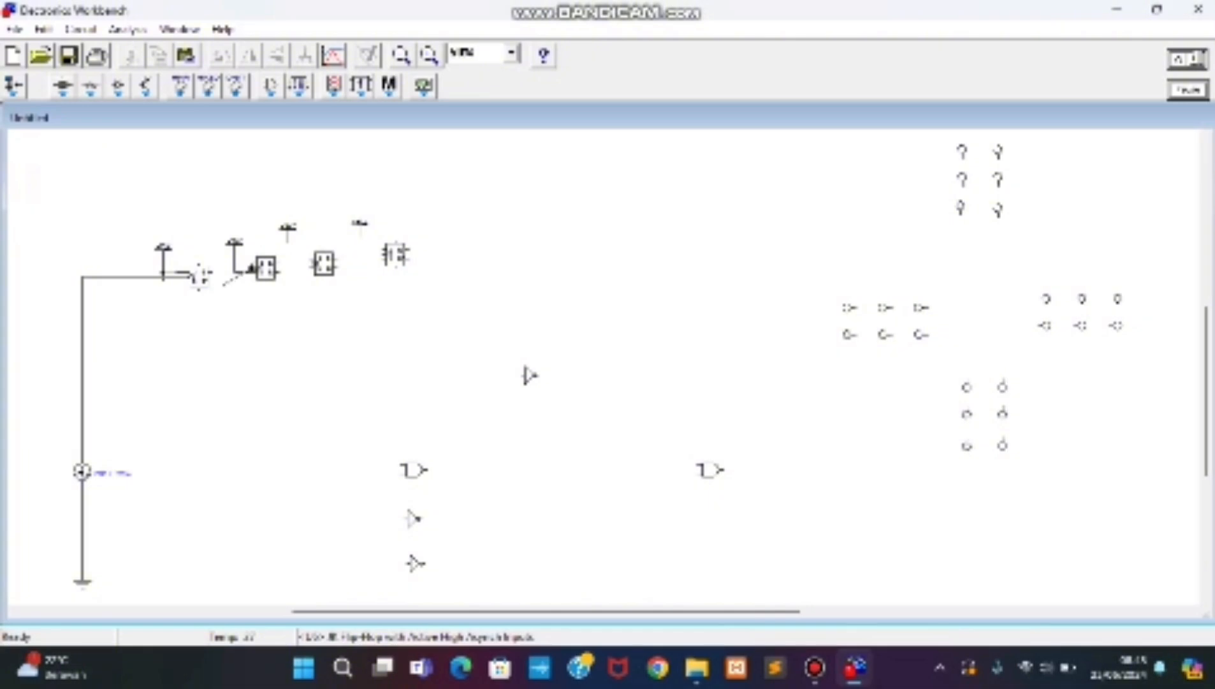
drag(203, 276, 259, 280)
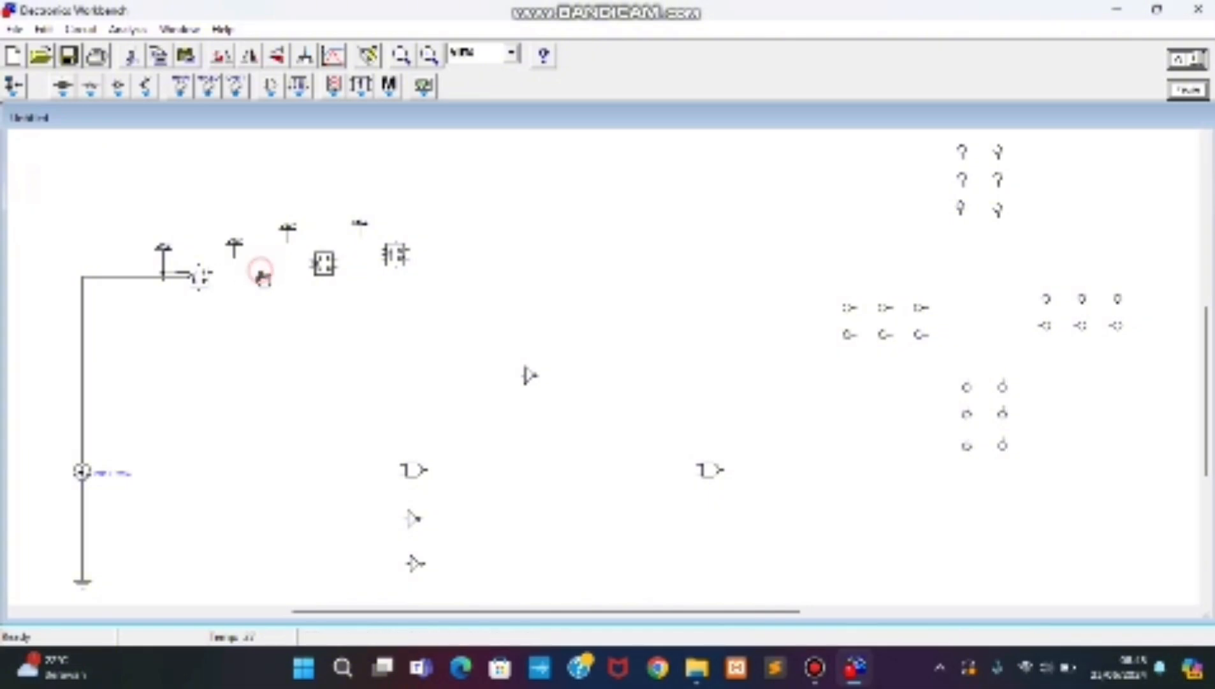
click(265, 274)
drag(264, 283, 265, 285)
click(265, 284)
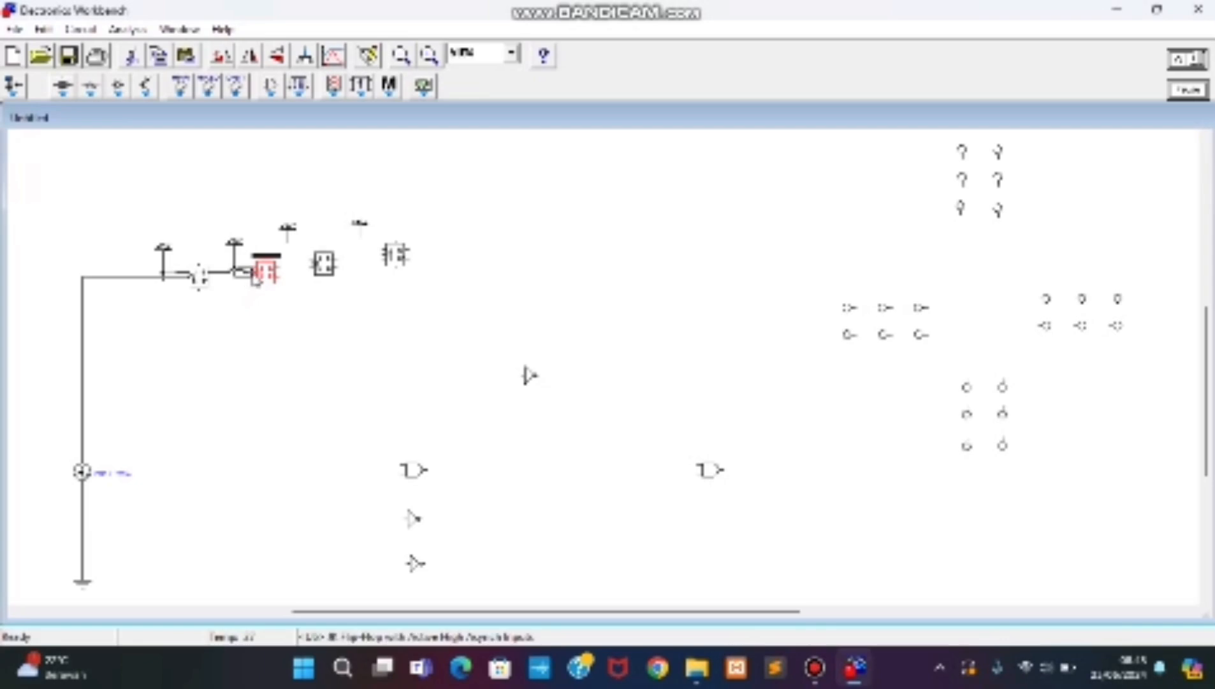
drag(212, 273, 213, 273)
drag(219, 272, 210, 273)
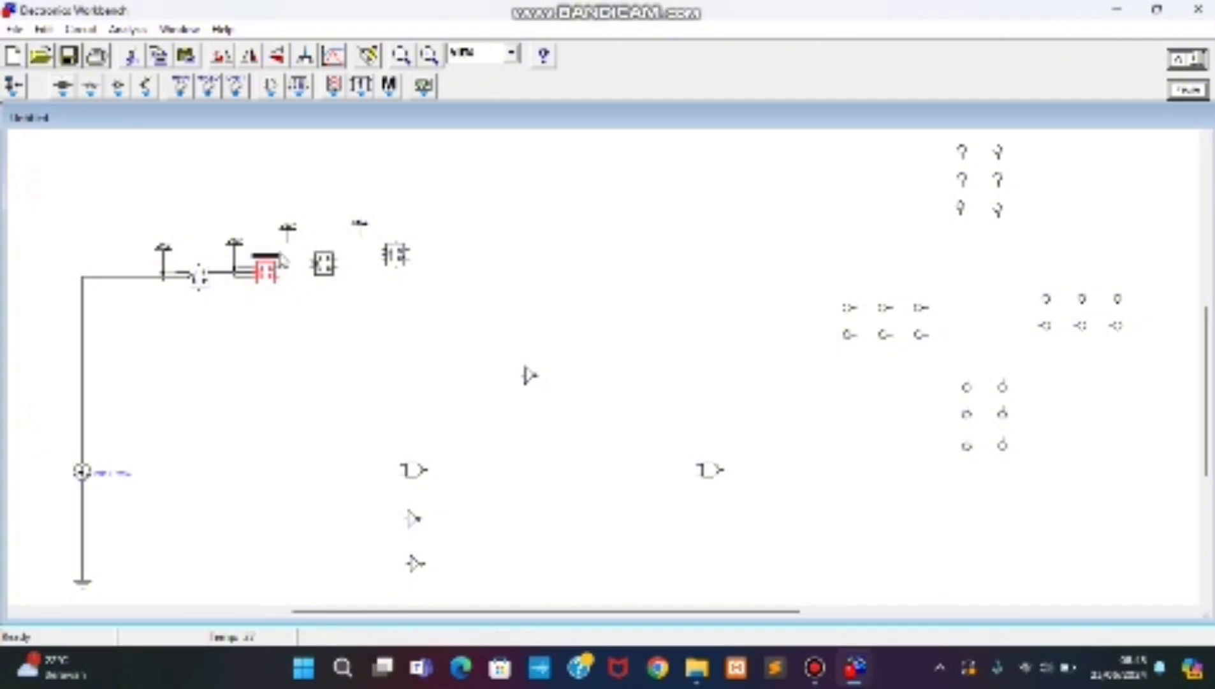
Wire the third and fourth +Vcc sources to their JK flip-flops and chain each of these flip-flops to the preceding one's output
click(312, 262)
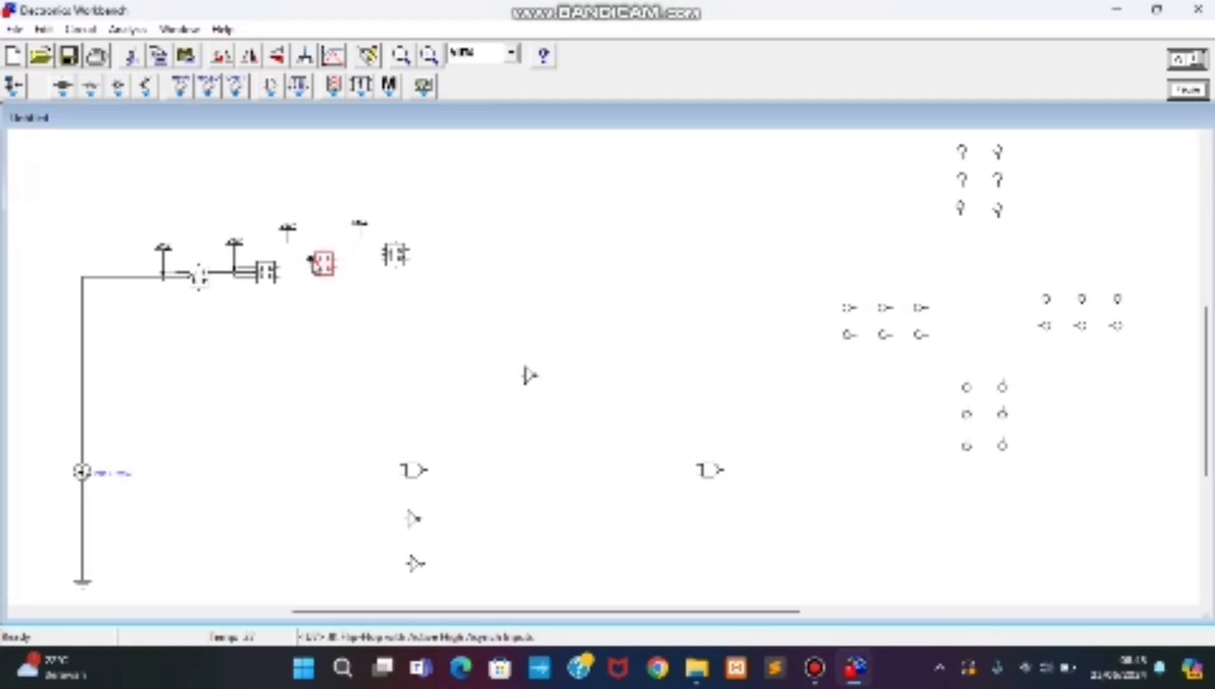
drag(288, 245, 312, 272)
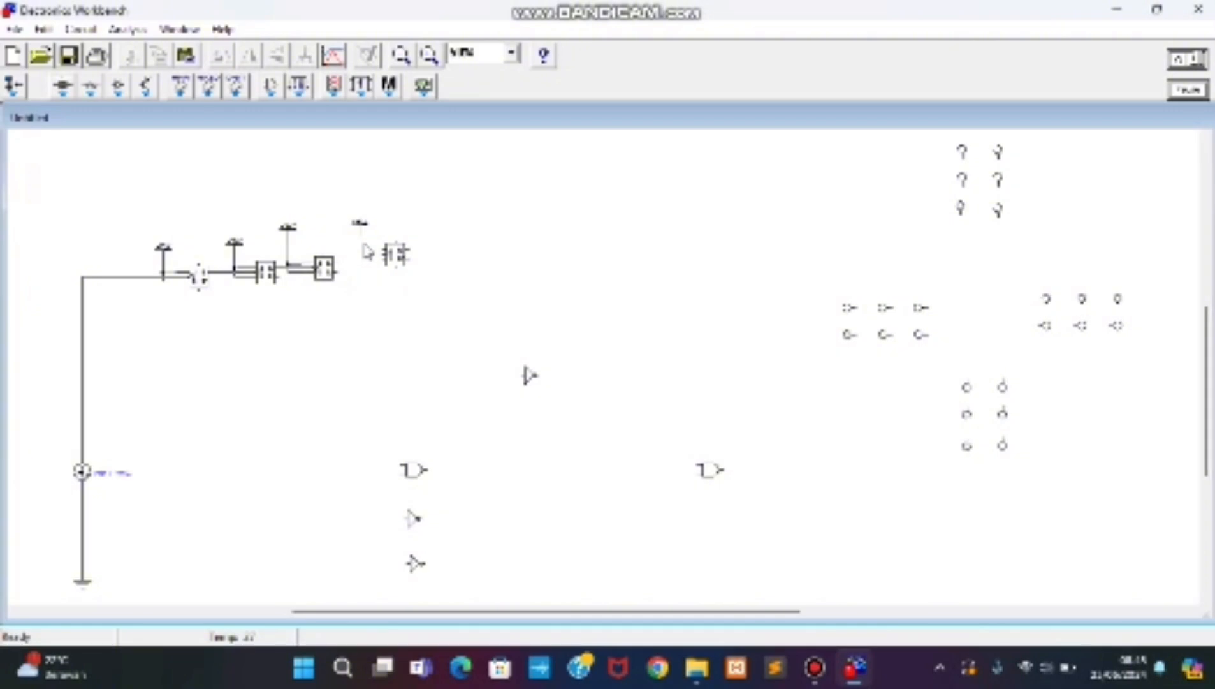
drag(387, 261, 359, 260)
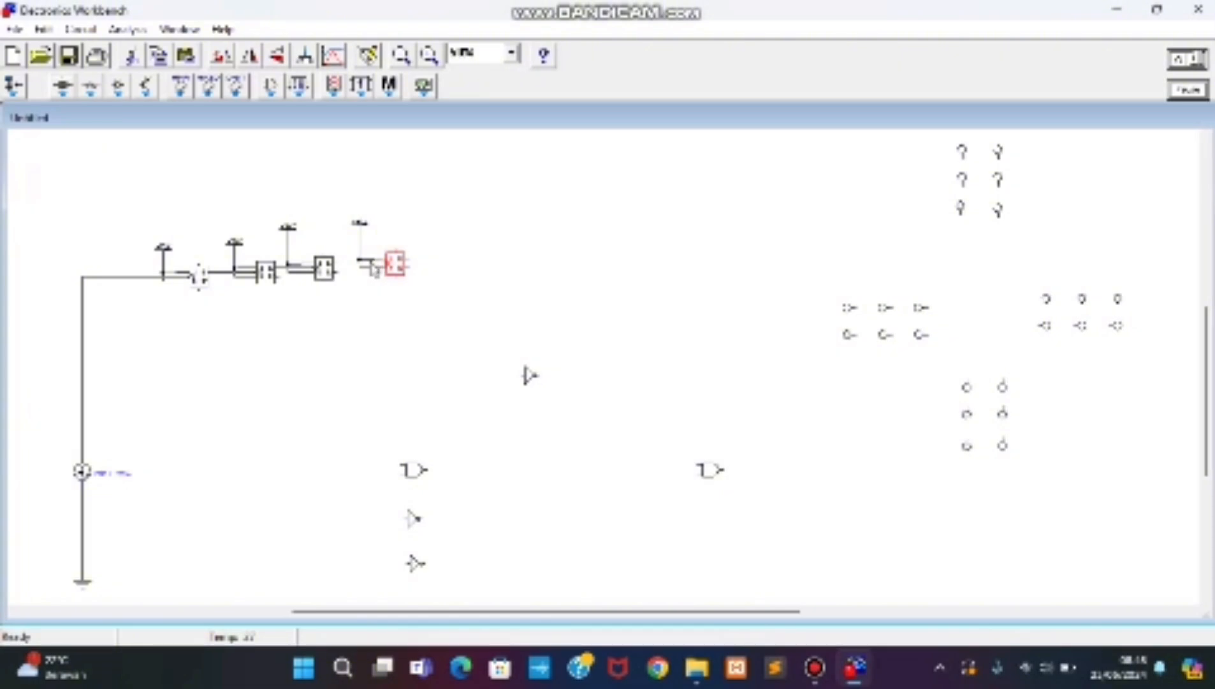
click(372, 266)
click(372, 264)
click(370, 260)
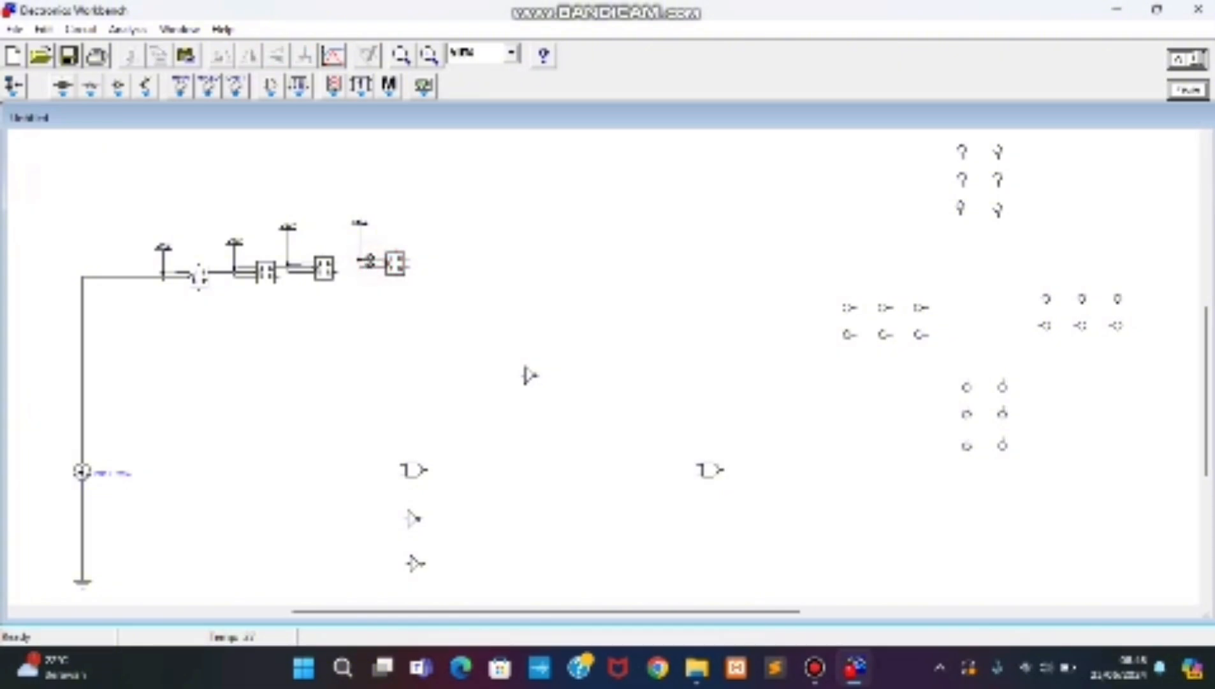
drag(370, 261, 371, 256)
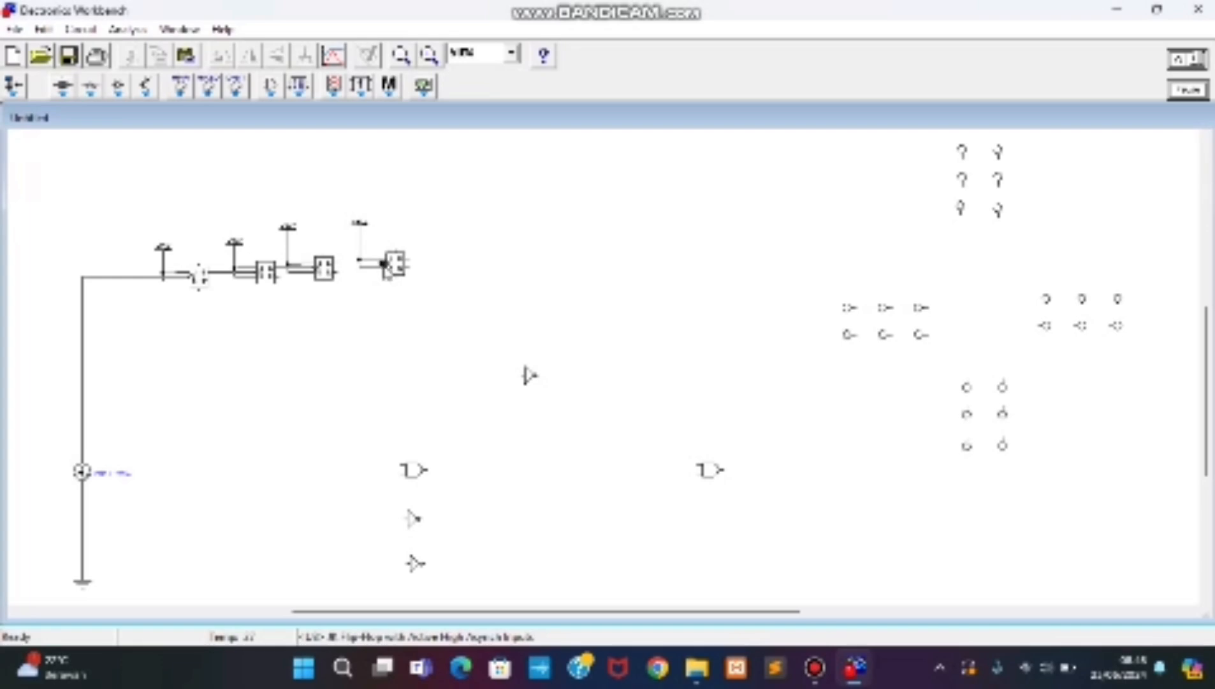
drag(345, 265, 336, 262)
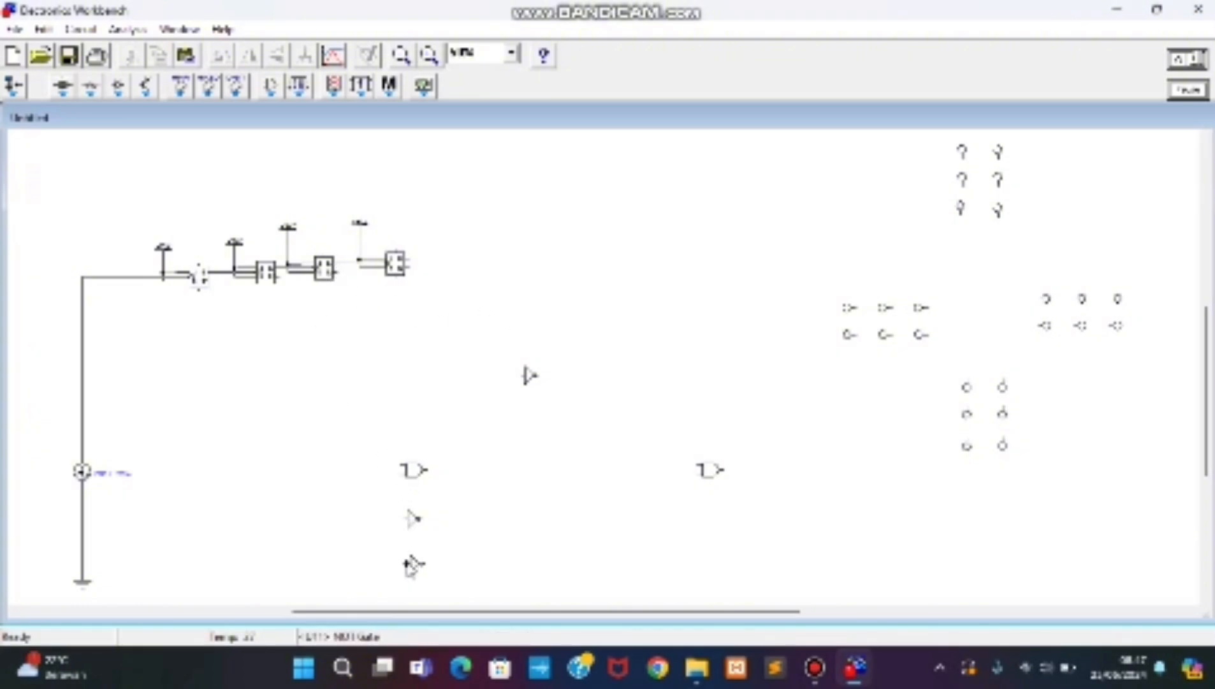
Wire the lower NOT gate to the second flip-flop's output line, the NOT gate above it to the third's, and the AND gate's inputs to both lines
drag(406, 563, 285, 268)
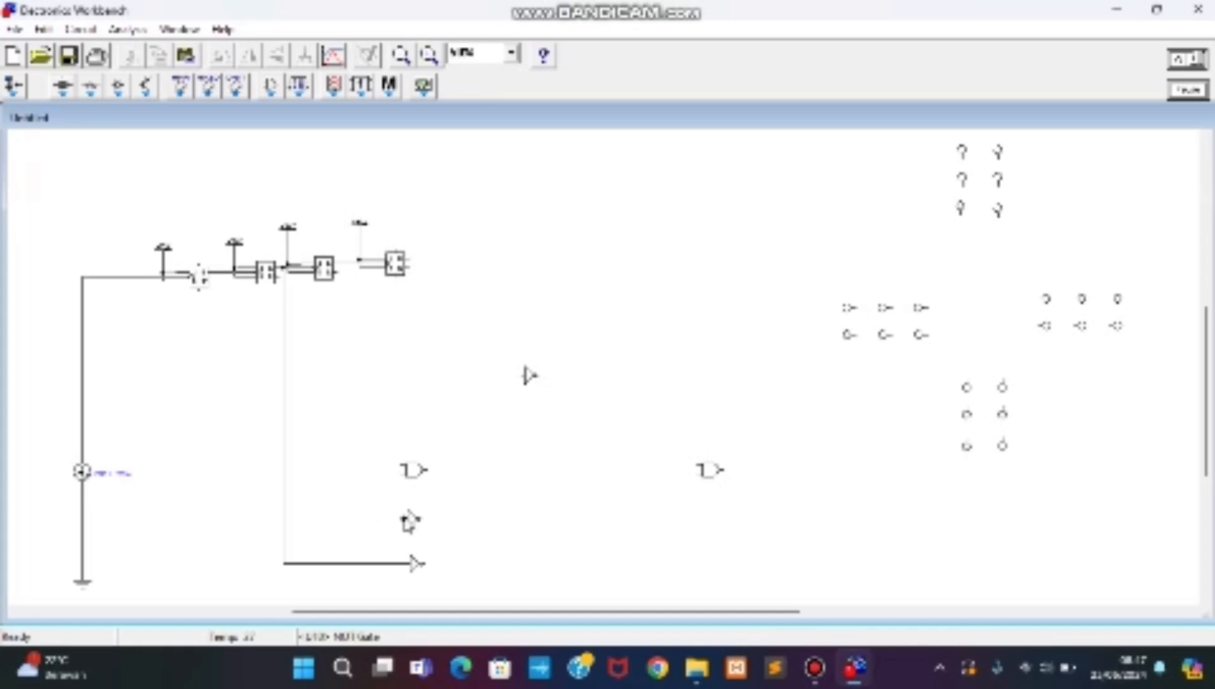
drag(405, 519, 348, 264)
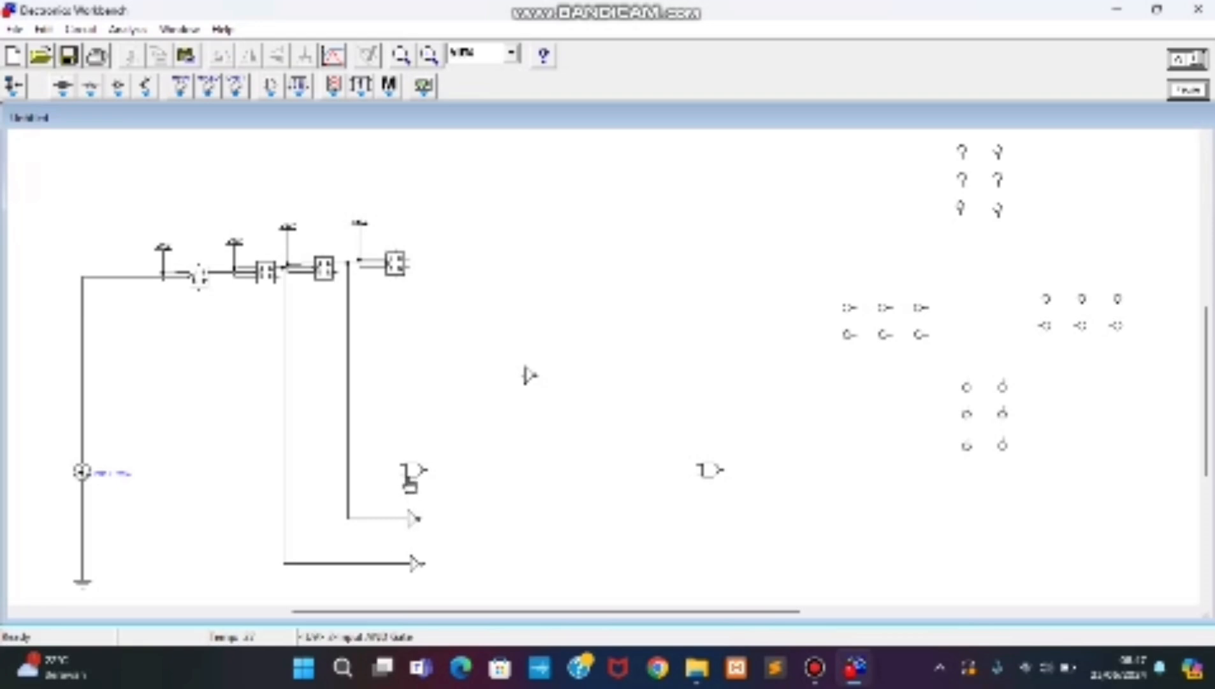
drag(403, 475, 348, 491)
drag(400, 467, 283, 465)
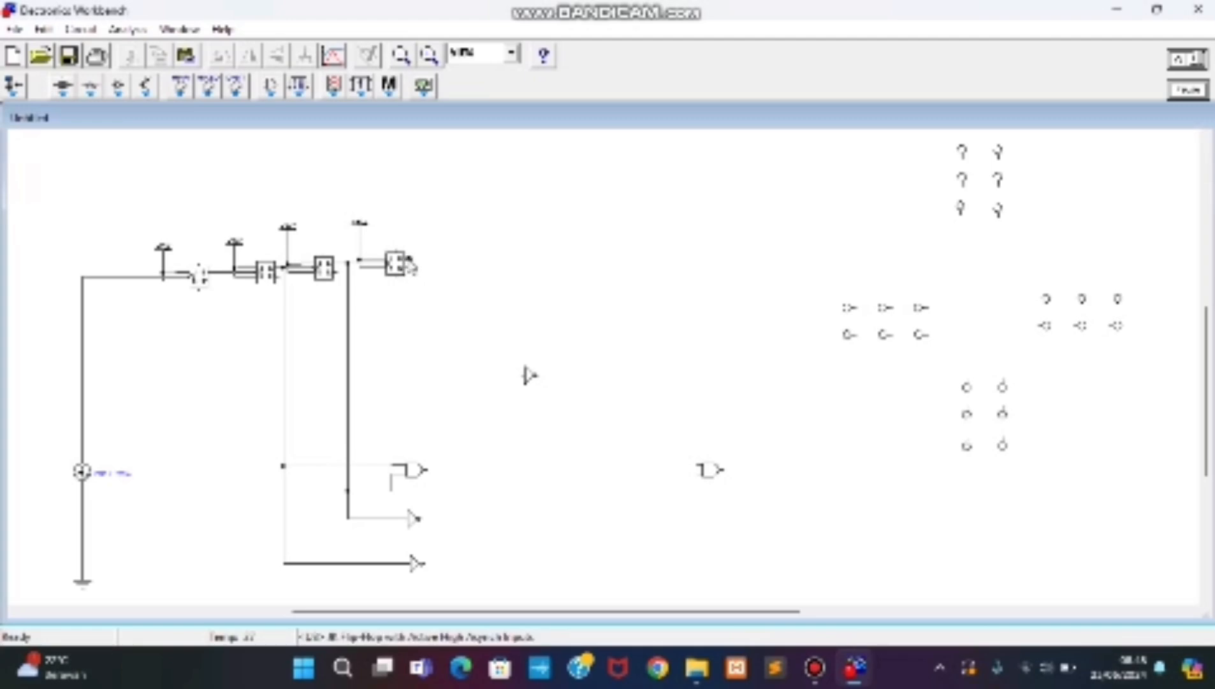
Wire the fourth JK flip-flop's output to the upper probe in the last column of the three-column block whose leads point right
drag(409, 262, 926, 311)
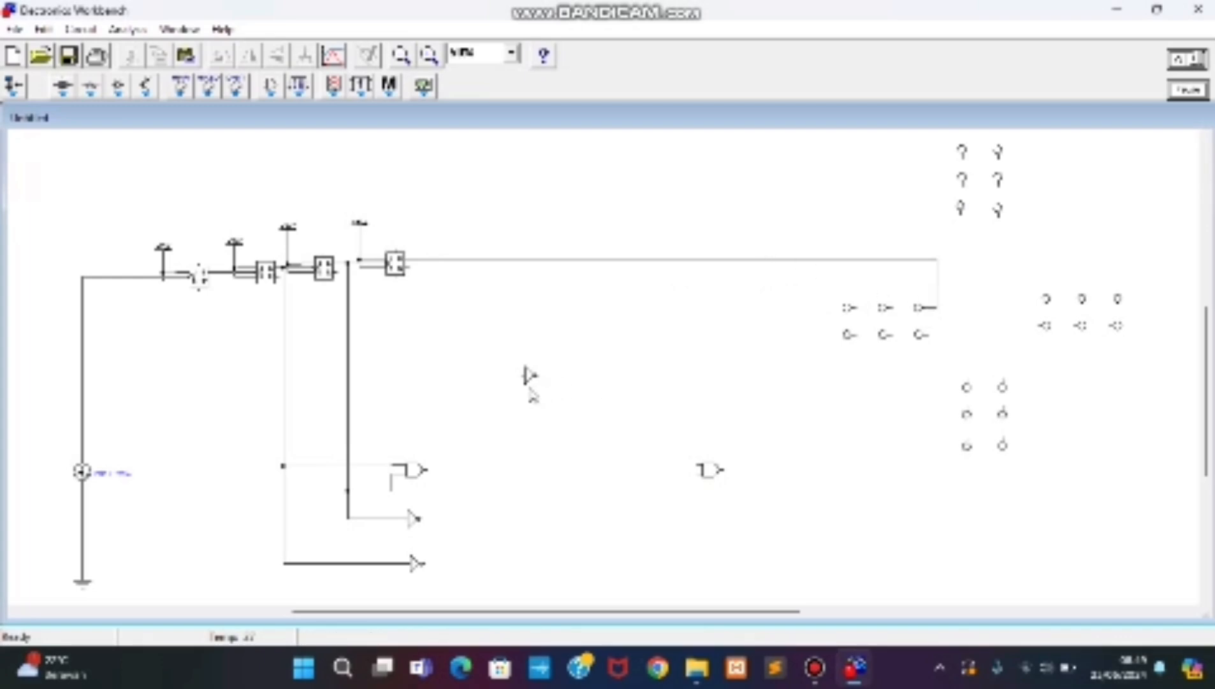
Wire the uppermost NOT gate's input to the fourth flip-flop's output line, and add an OR gate fed by the two lower NOT gates
drag(523, 376, 427, 260)
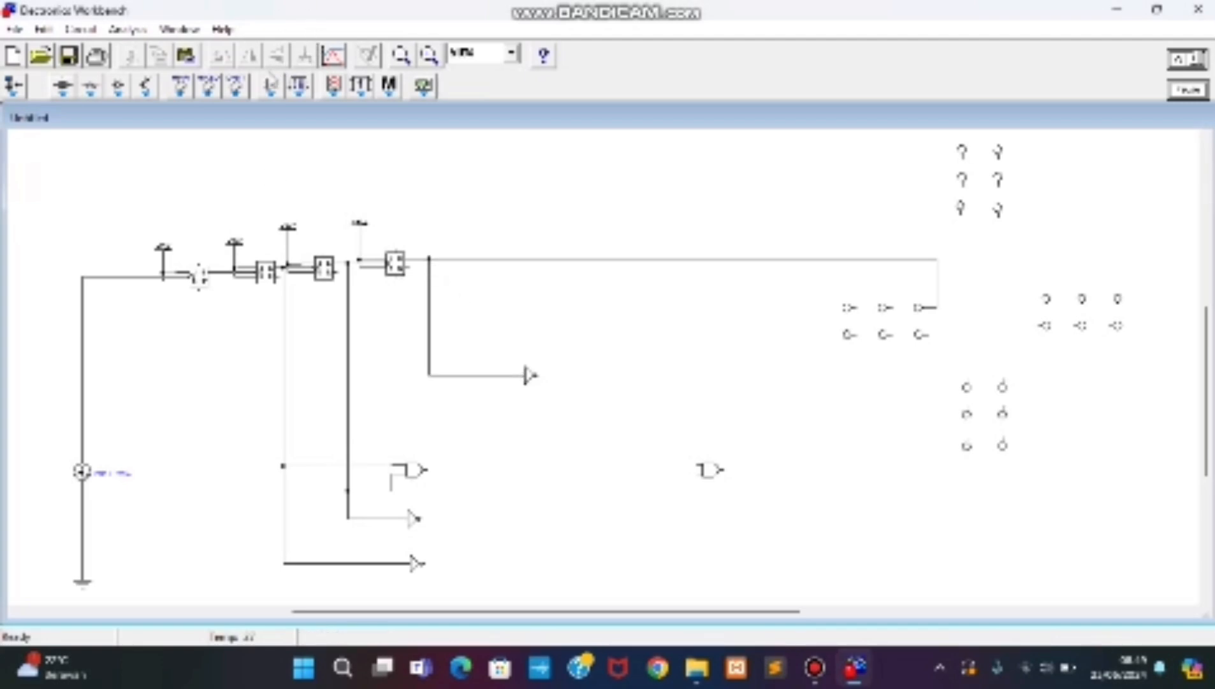
click(269, 85)
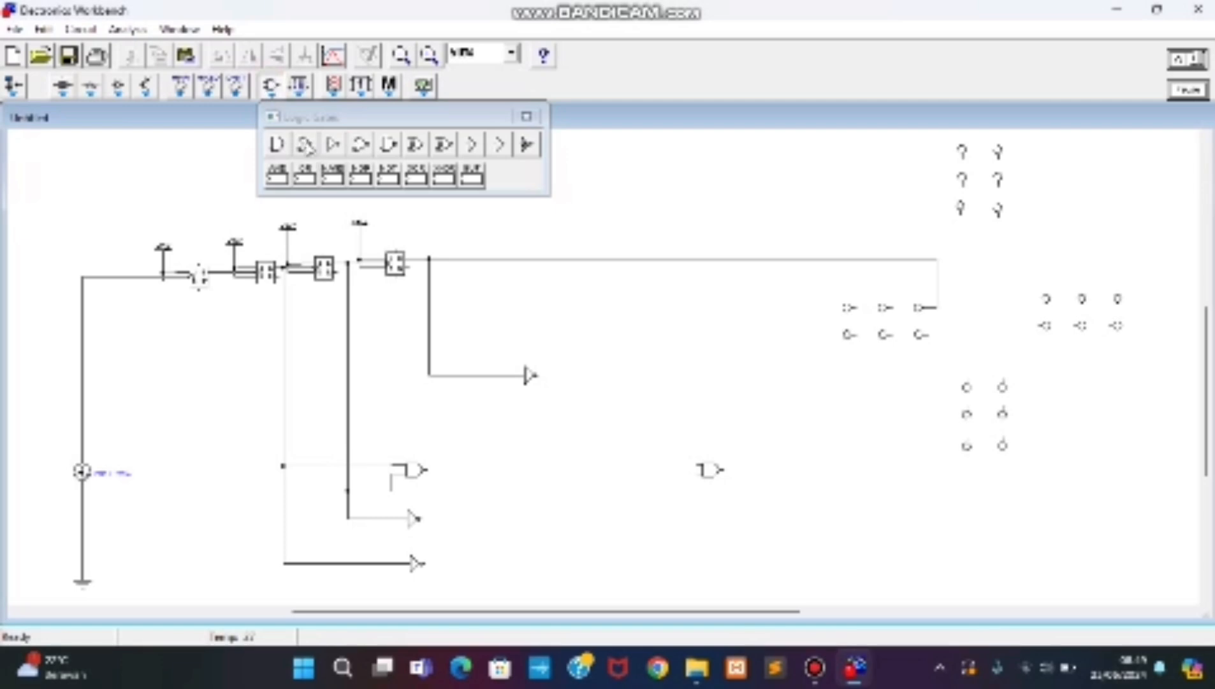
click(306, 143)
drag(306, 143, 550, 529)
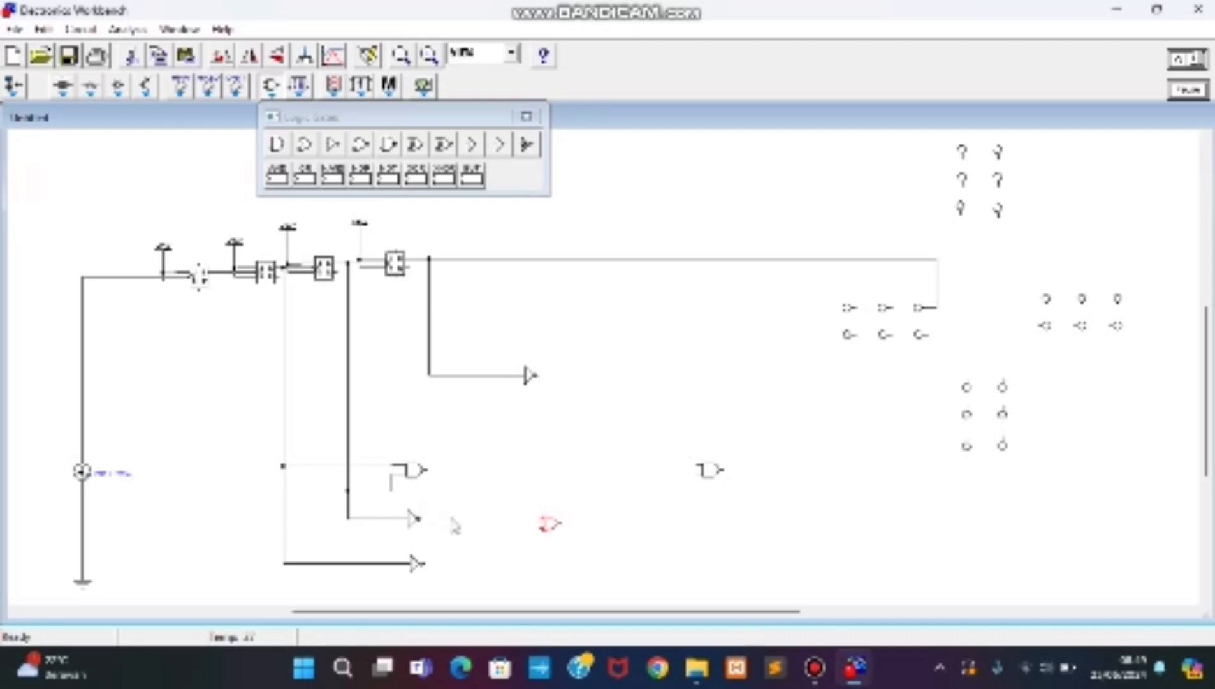
click(542, 527)
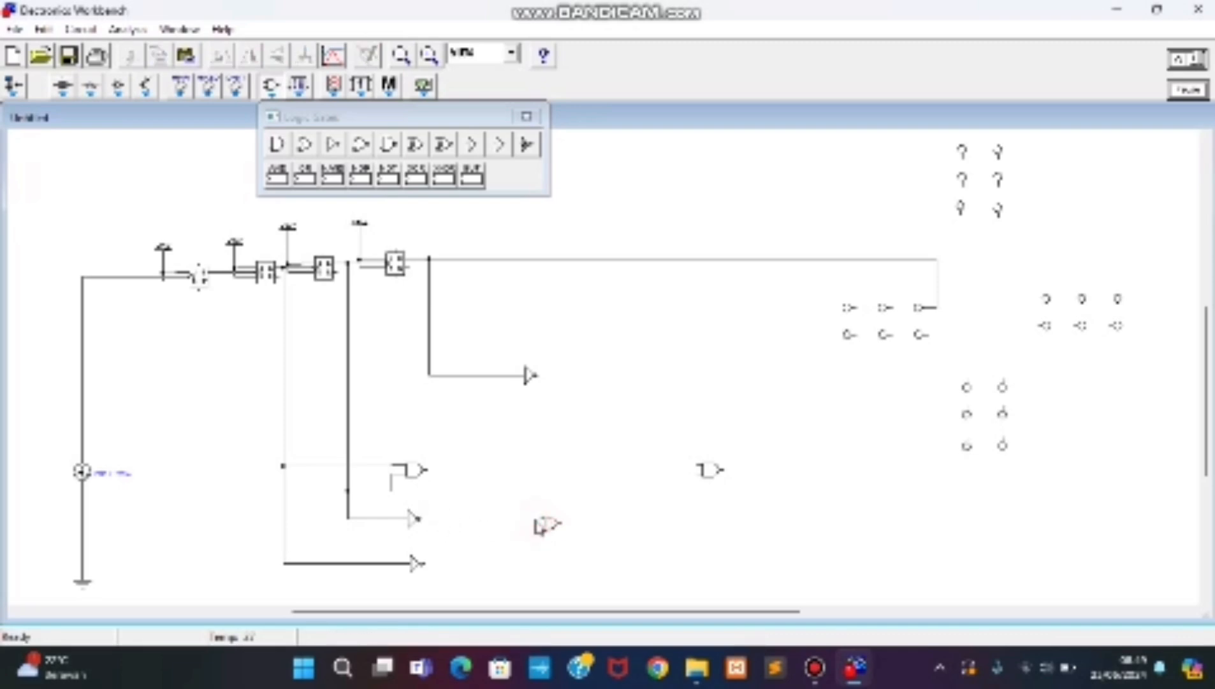
drag(540, 521, 421, 518)
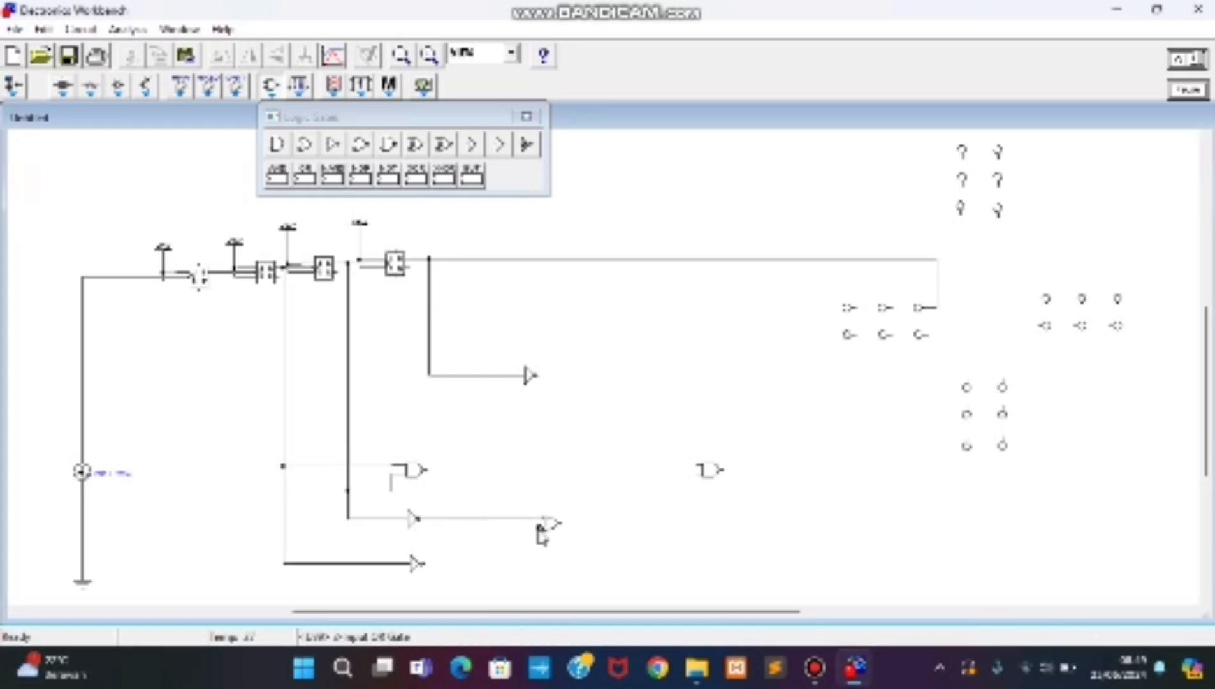
drag(541, 527, 422, 572)
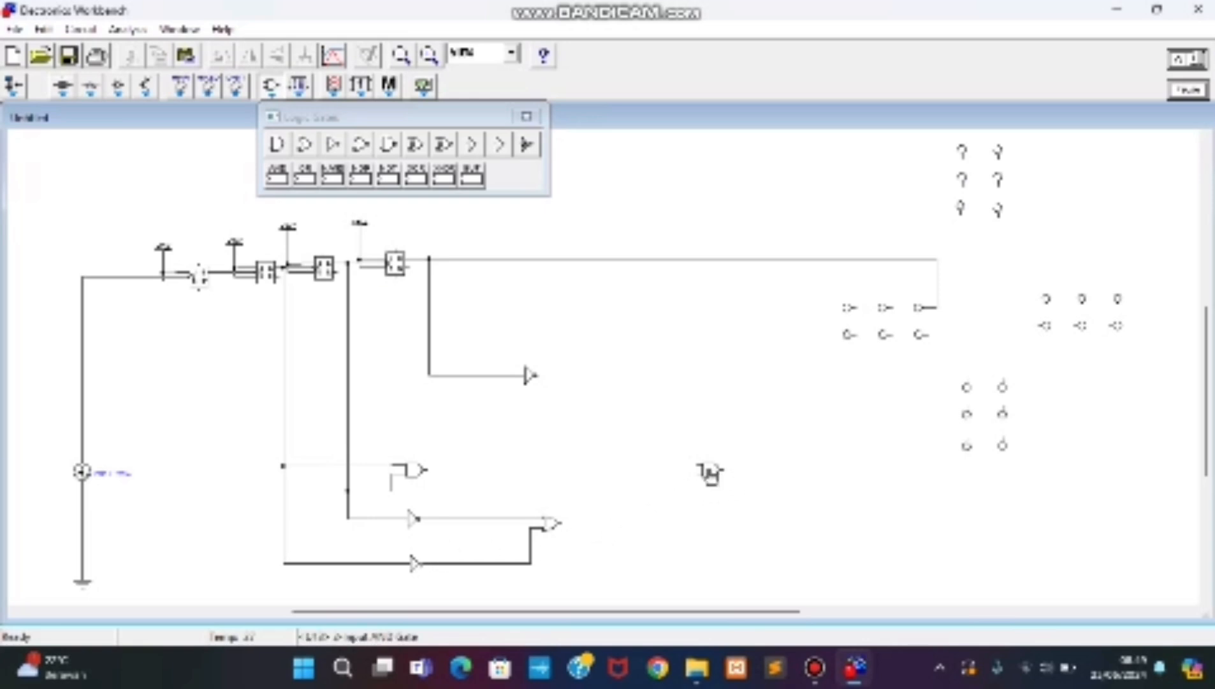
Wire the second AND gate to the first AND gate and the uppermost NOT gate, whose output also feeds the left probe block's first lower probe
mouse_move(710, 473)
mouse_down()
mouse_move(712, 463)
mouse_move(574, 475)
mouse_move(443, 457)
mouse_move(422, 470)
mouse_up()
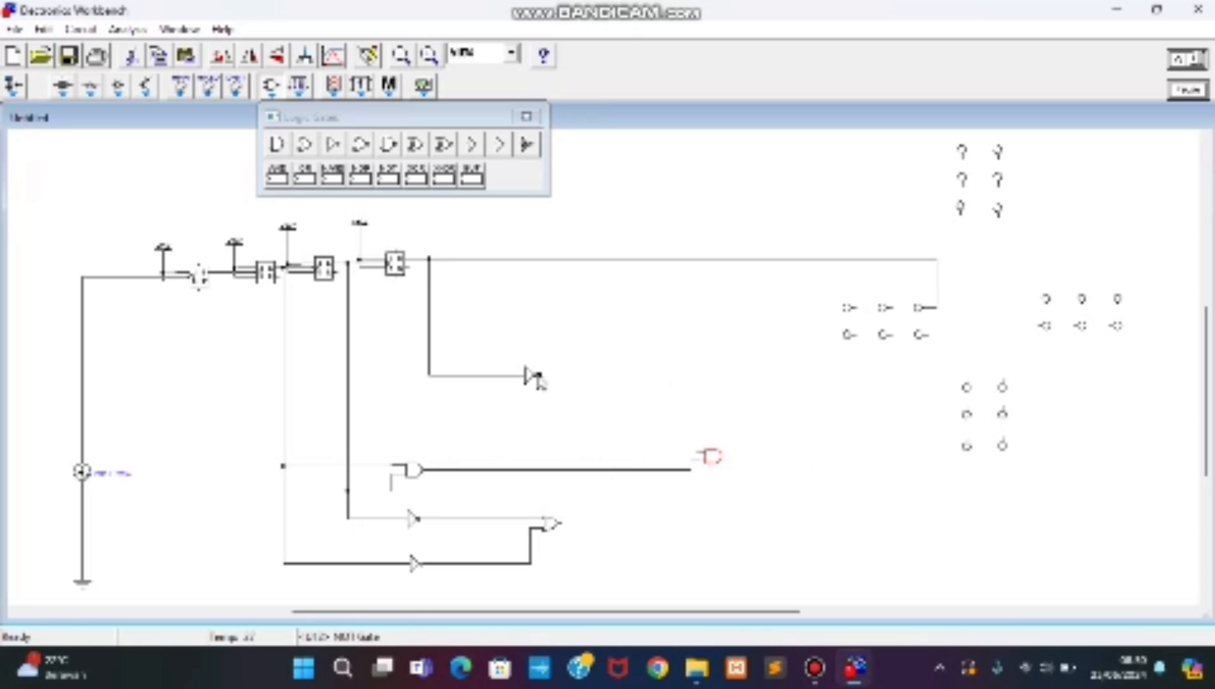
drag(539, 376, 846, 332)
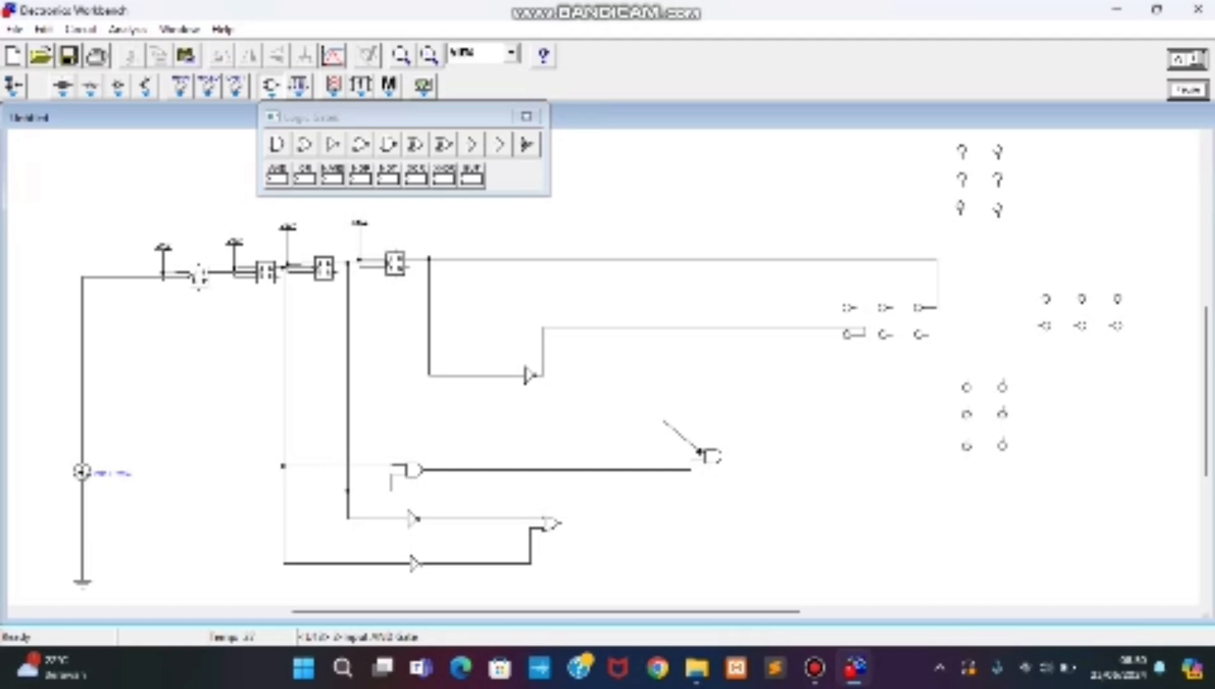
drag(664, 421, 553, 327)
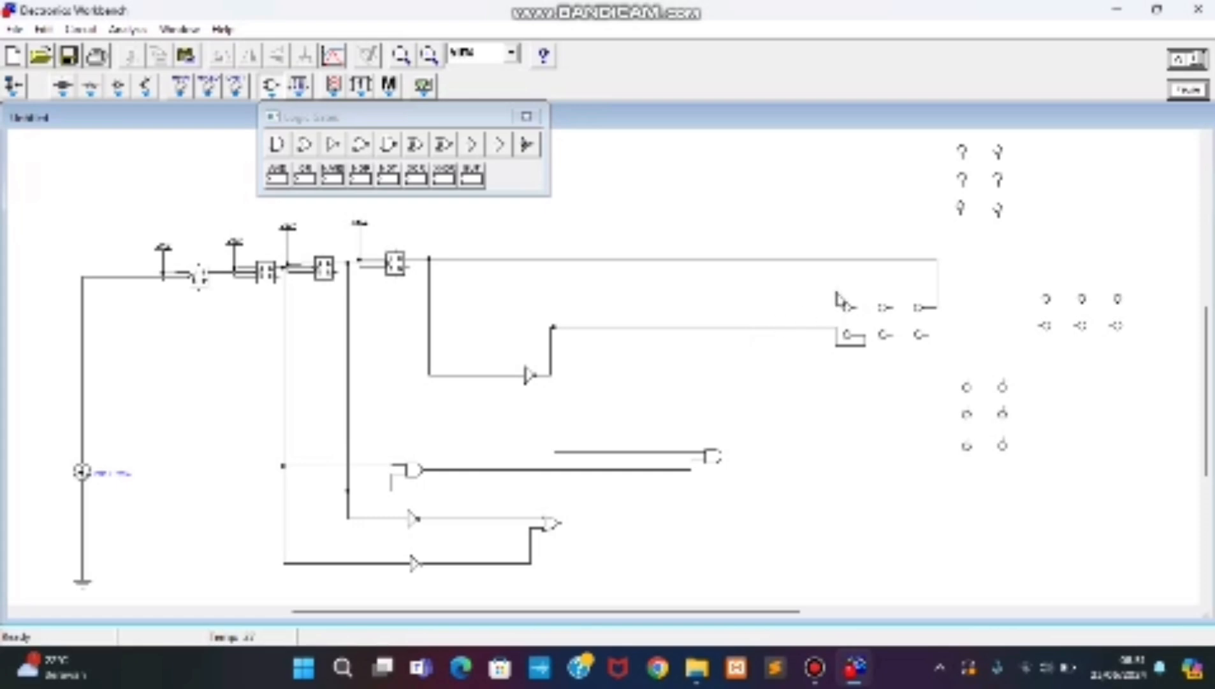
Move the four probe blocks one by one to the left, closer to the logic gates
drag(838, 295, 759, 328)
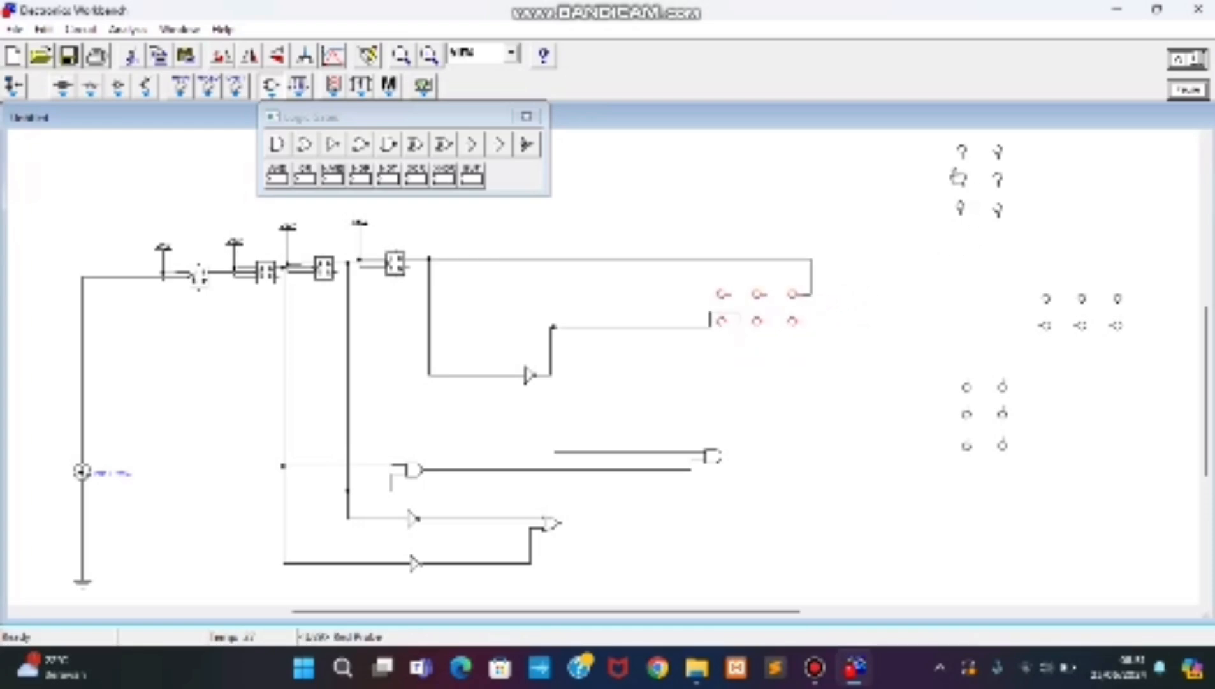
drag(948, 149, 1030, 238)
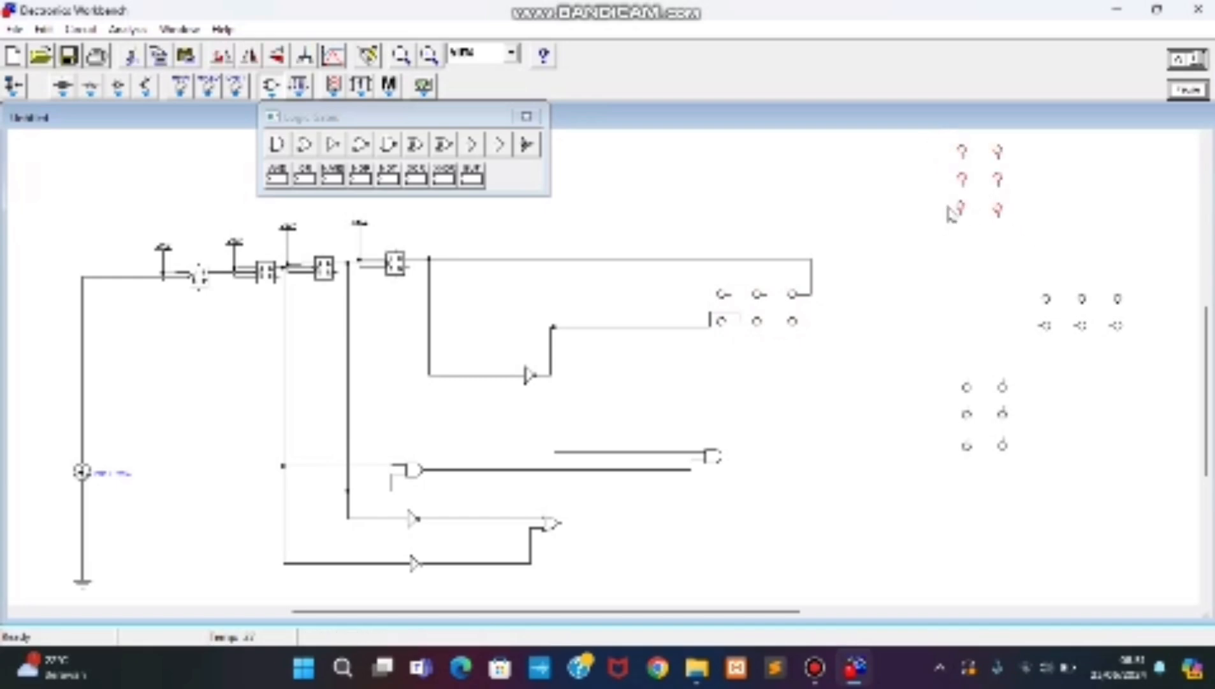
drag(958, 209, 832, 214)
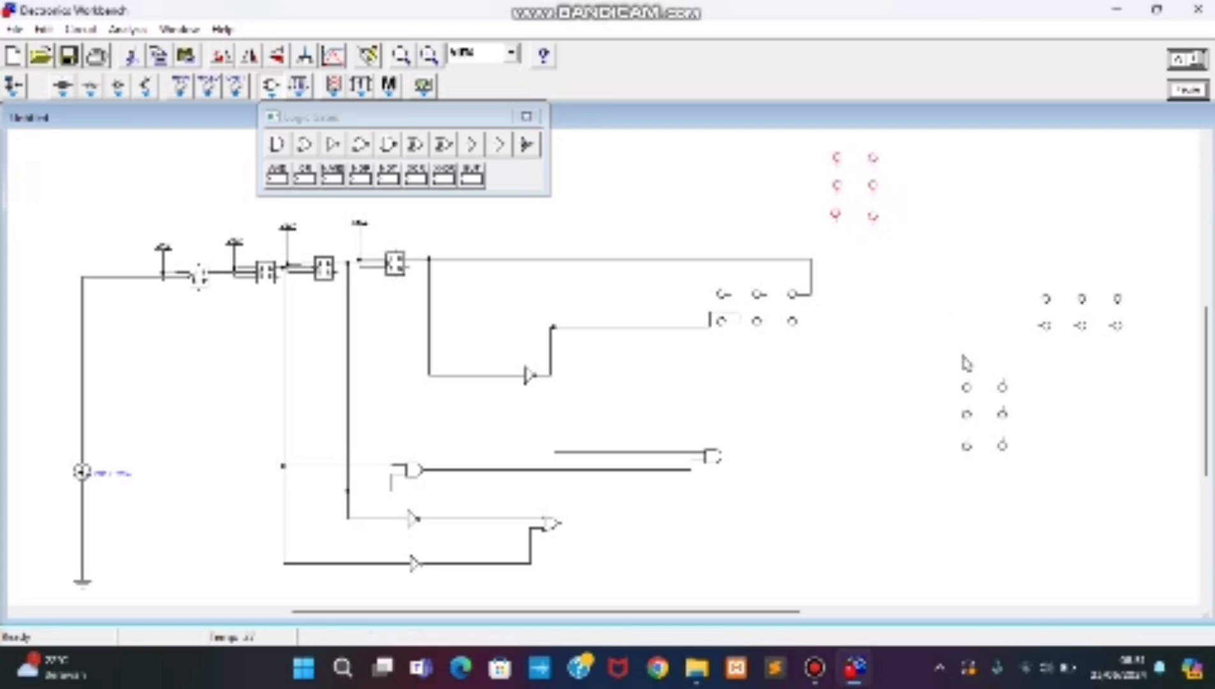
drag(954, 346, 1045, 493)
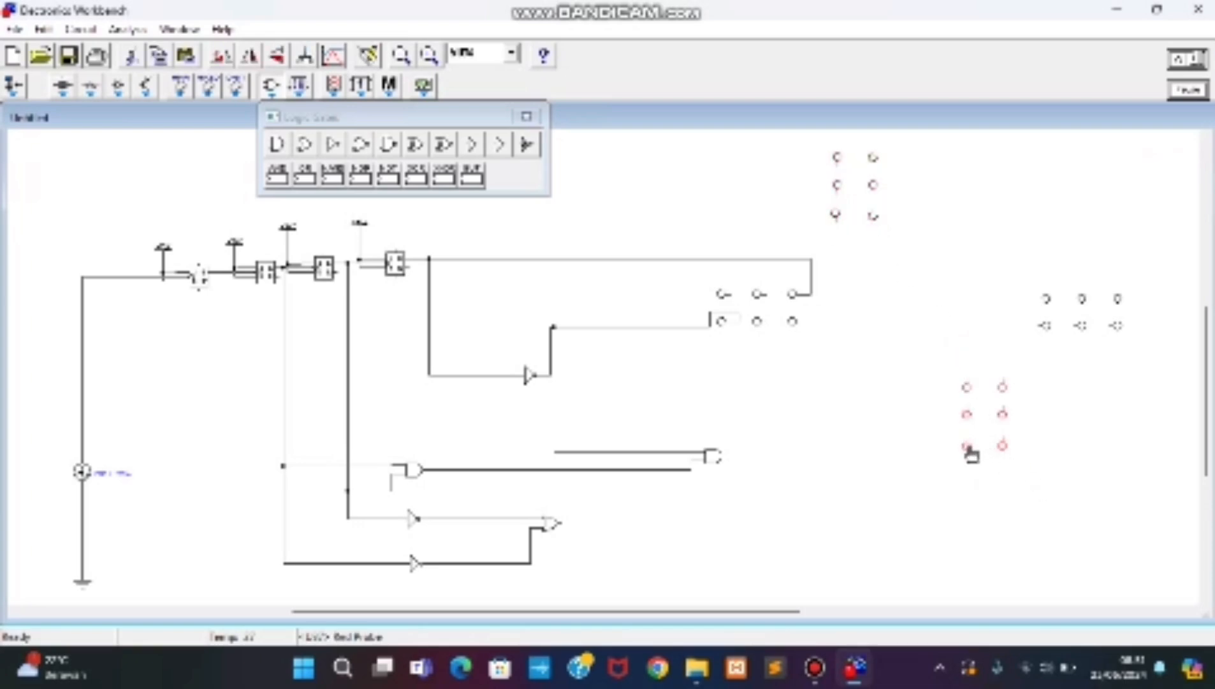
drag(970, 454, 848, 429)
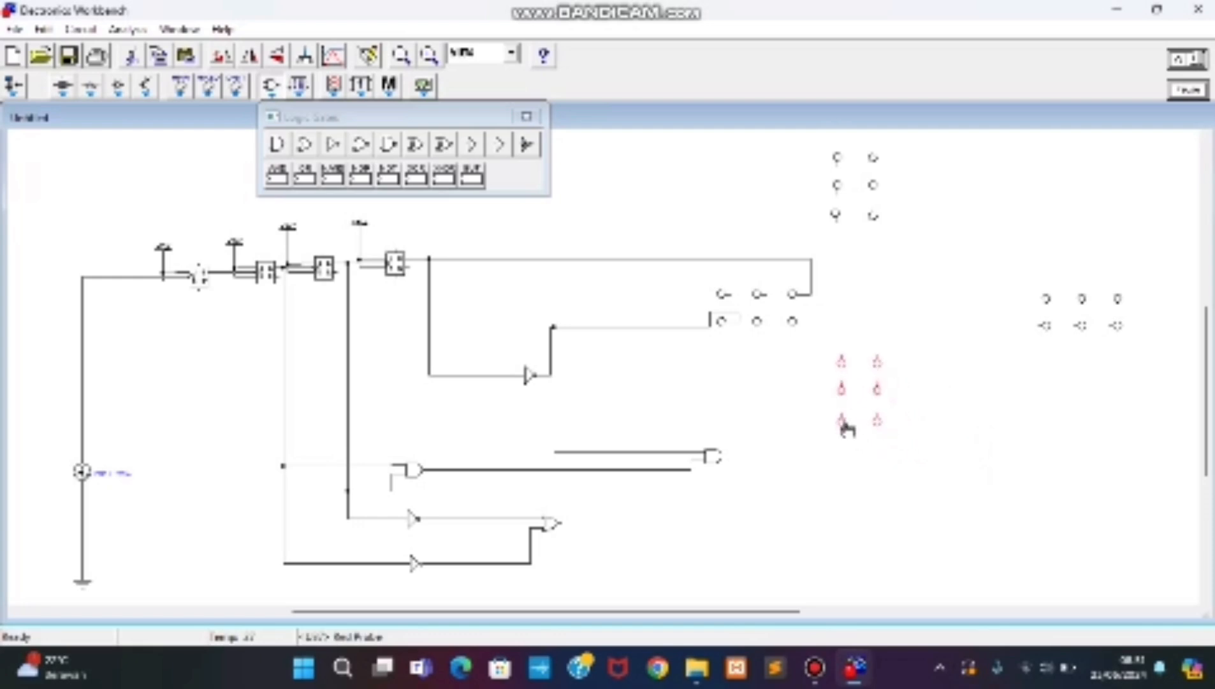
drag(1028, 263, 1160, 343)
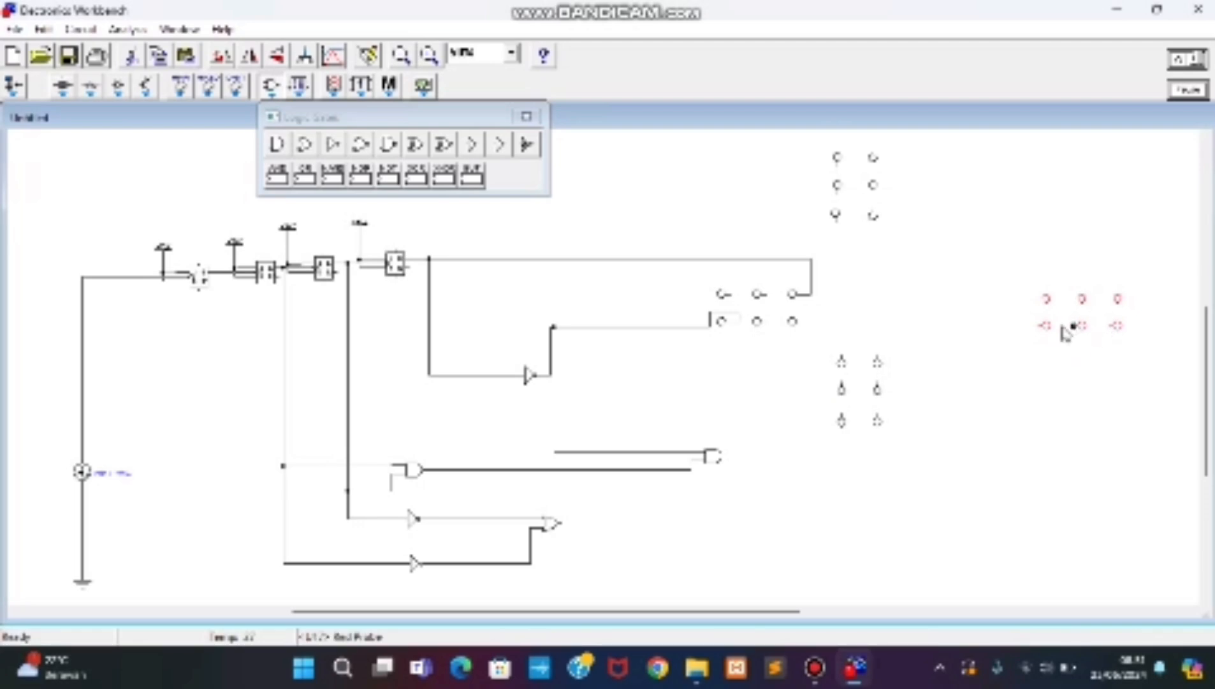
drag(1060, 336, 928, 331)
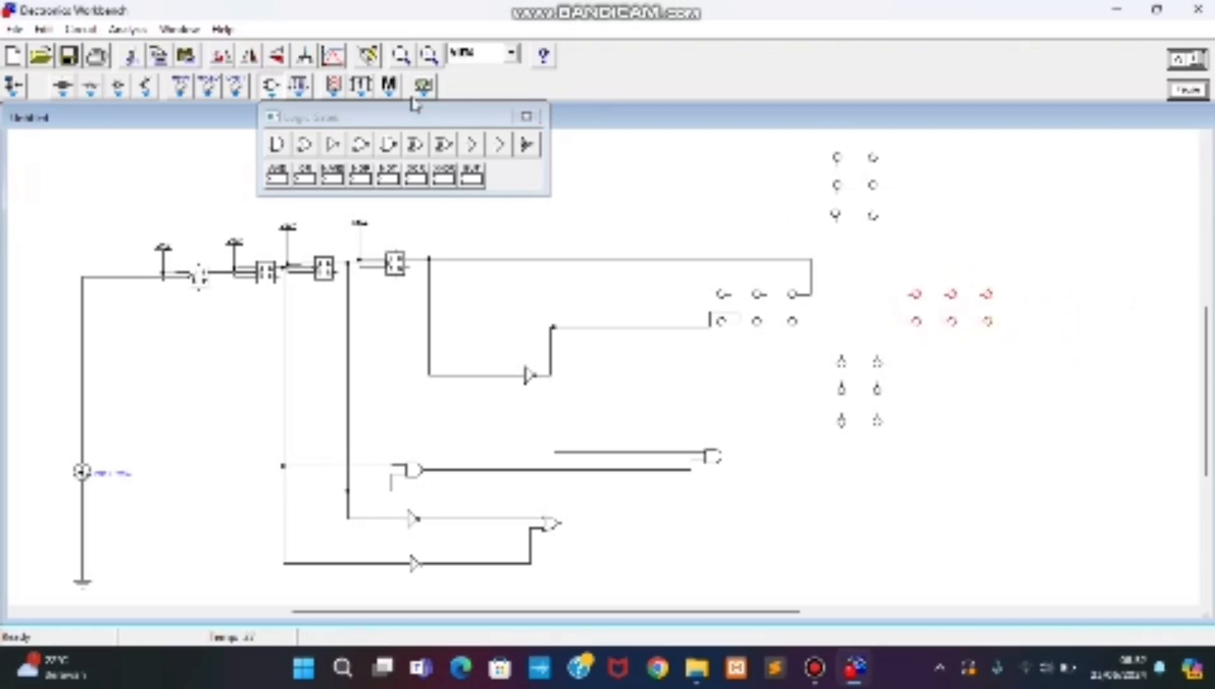
Rotate the probes of the rightmost three-column block twice so that their leads point right
click(222, 57)
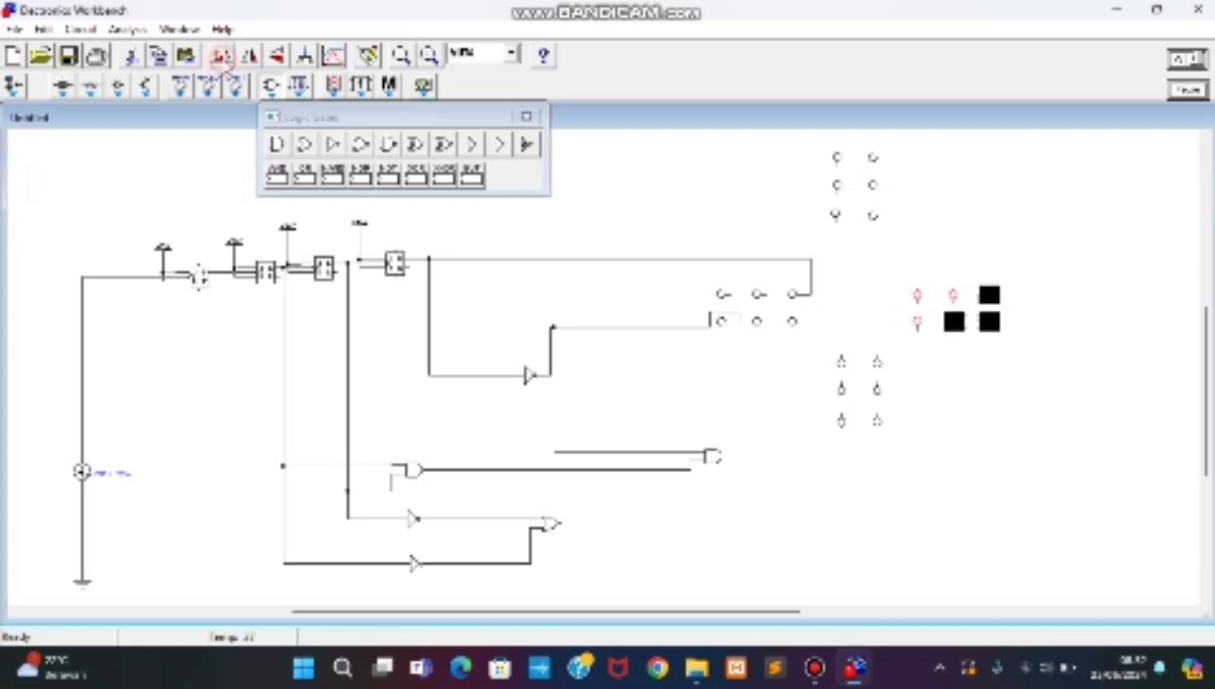
click(223, 57)
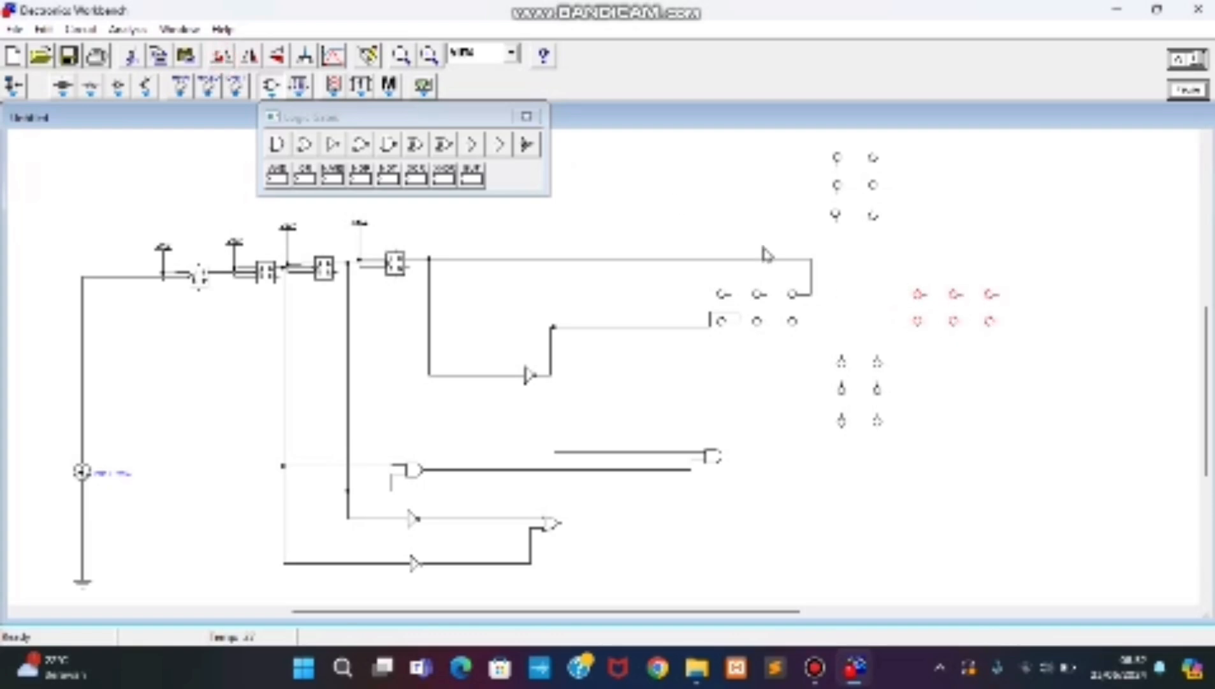
click(1014, 449)
Wire the rightmost block's upper probes to the fourth flip-flop, OR gate and second AND gate, and reconnect the uppermost NOT gate's input to the flip-flop line
drag(562, 524, 972, 295)
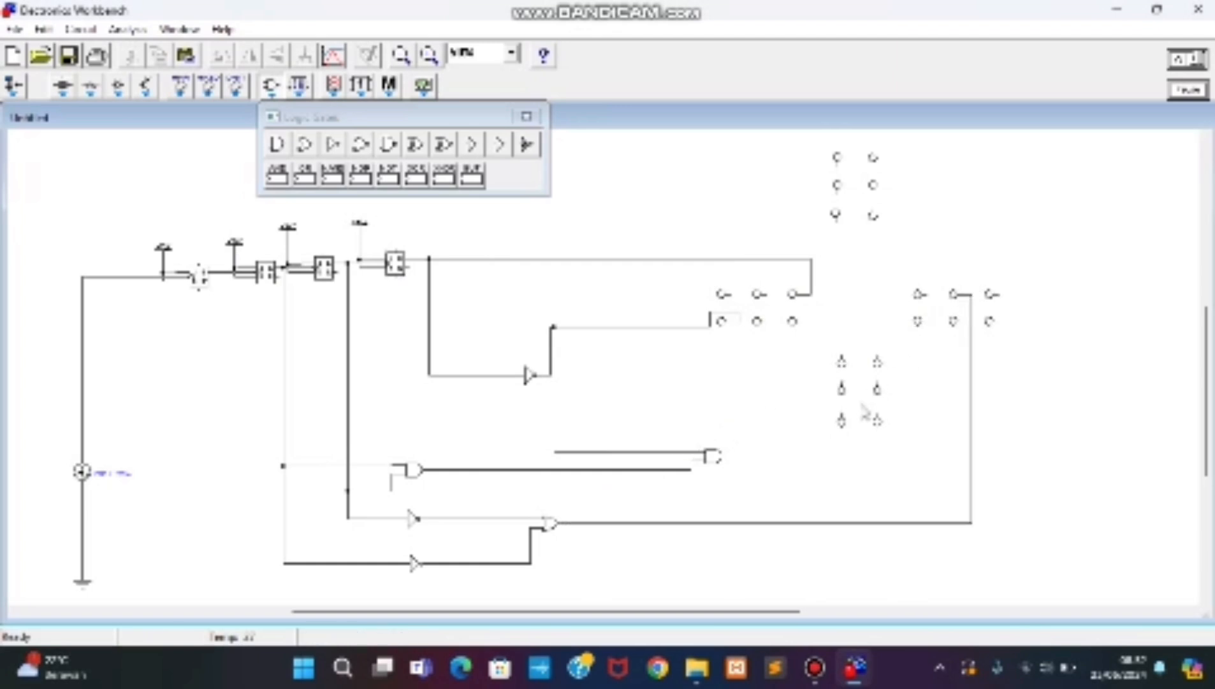
drag(727, 456, 999, 295)
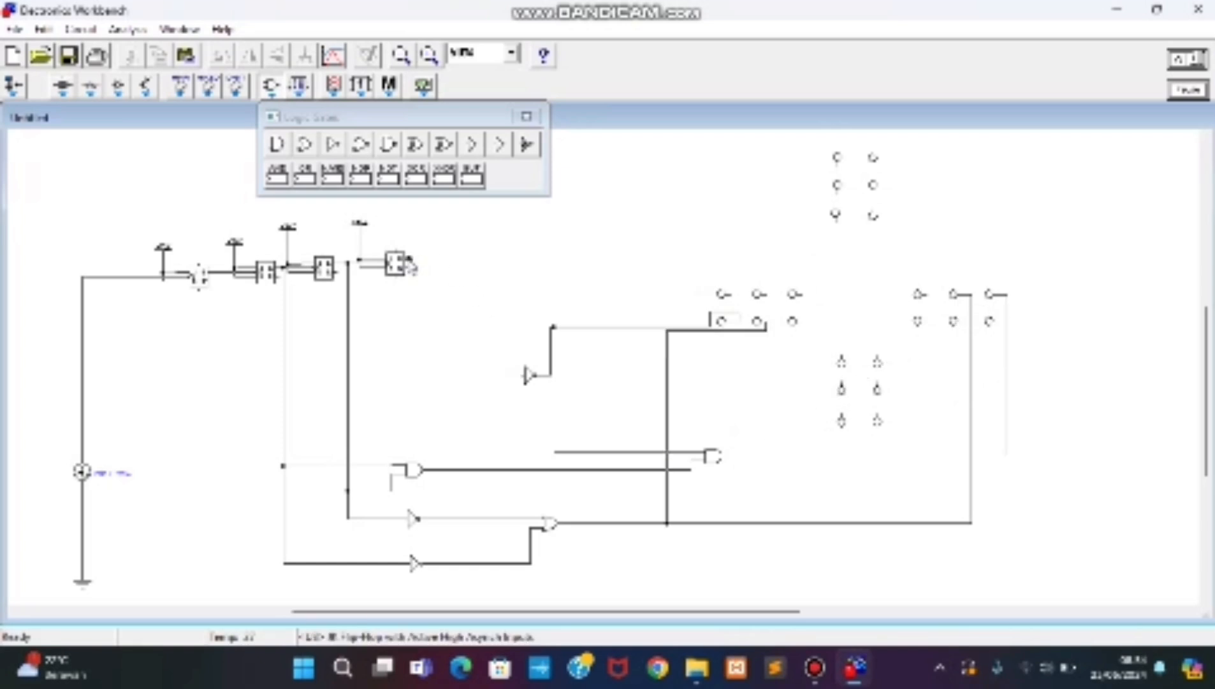
drag(408, 259, 925, 295)
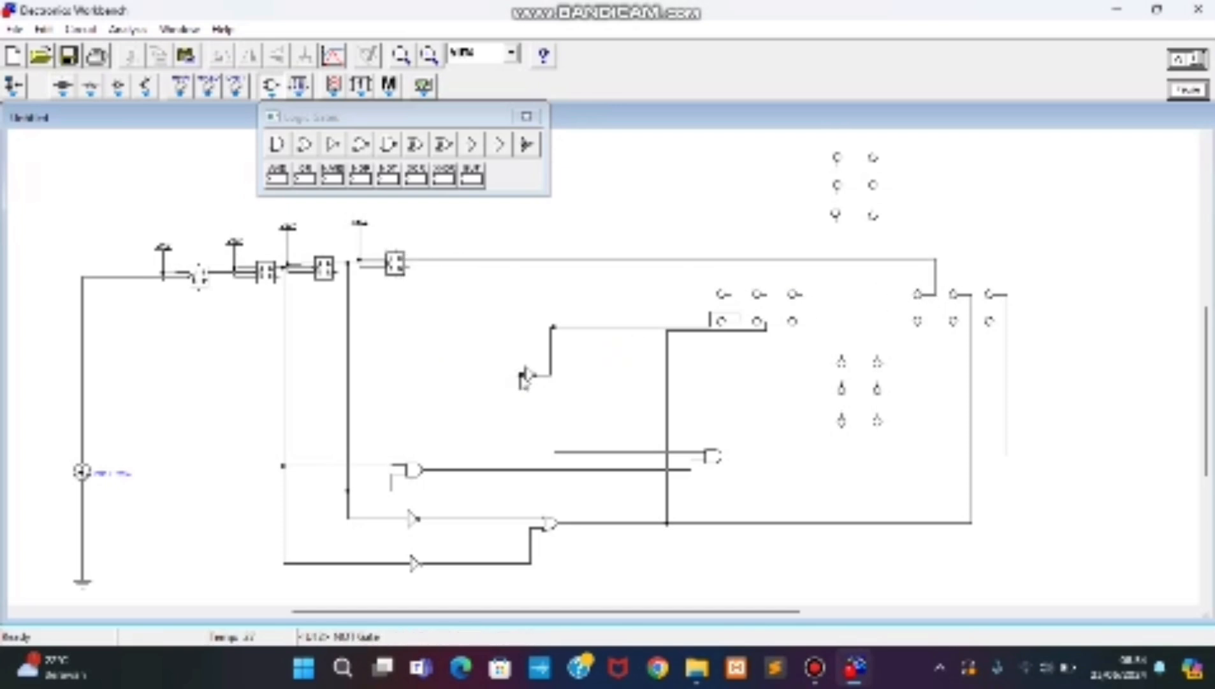
drag(522, 375, 422, 260)
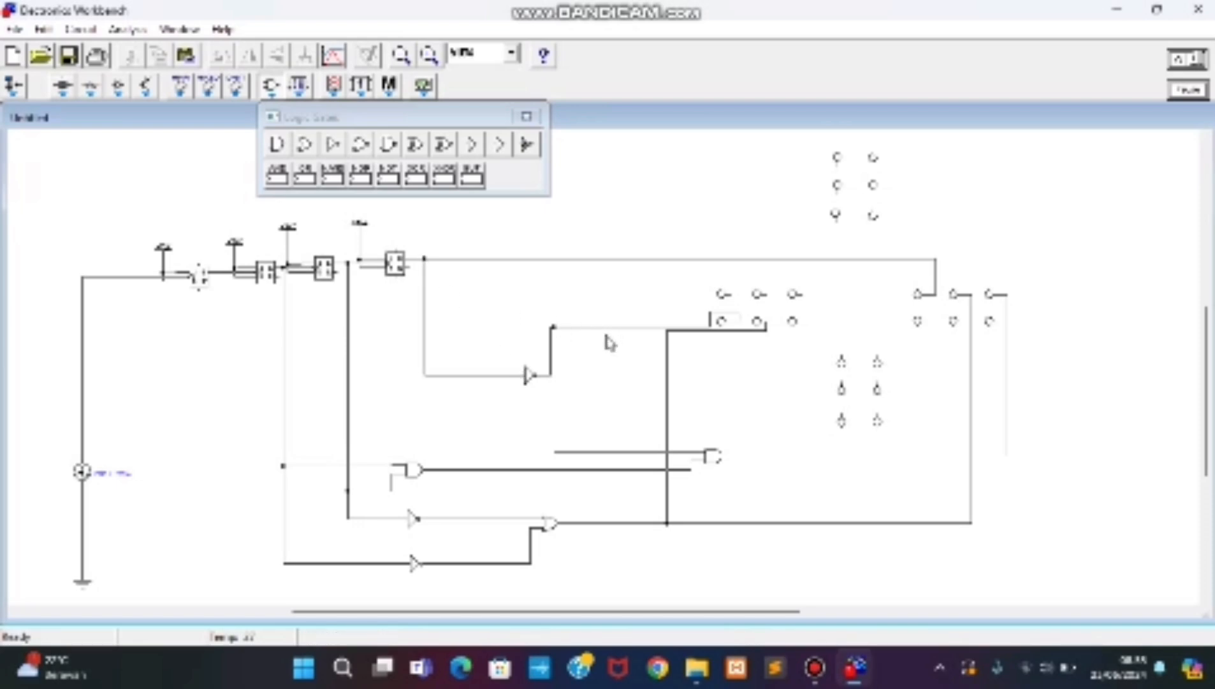
Delete the wire leaving the uppermost NOT gate's output
click(547, 378)
right_click(546, 377)
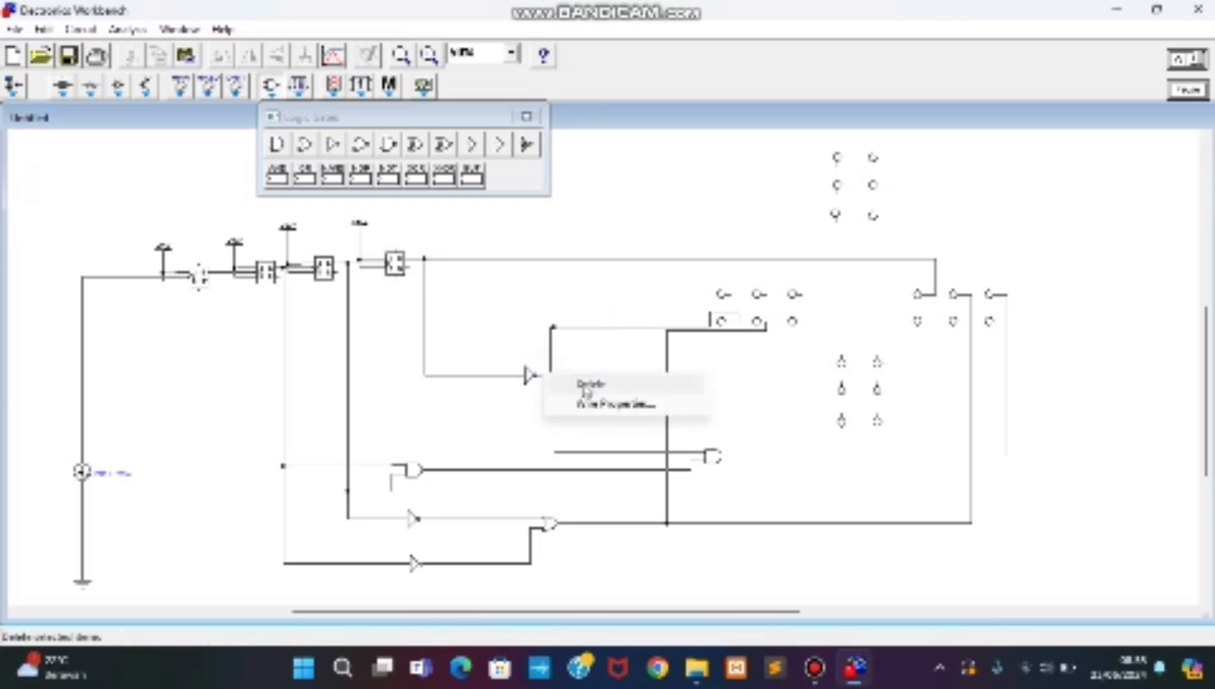
click(585, 383)
click(600, 390)
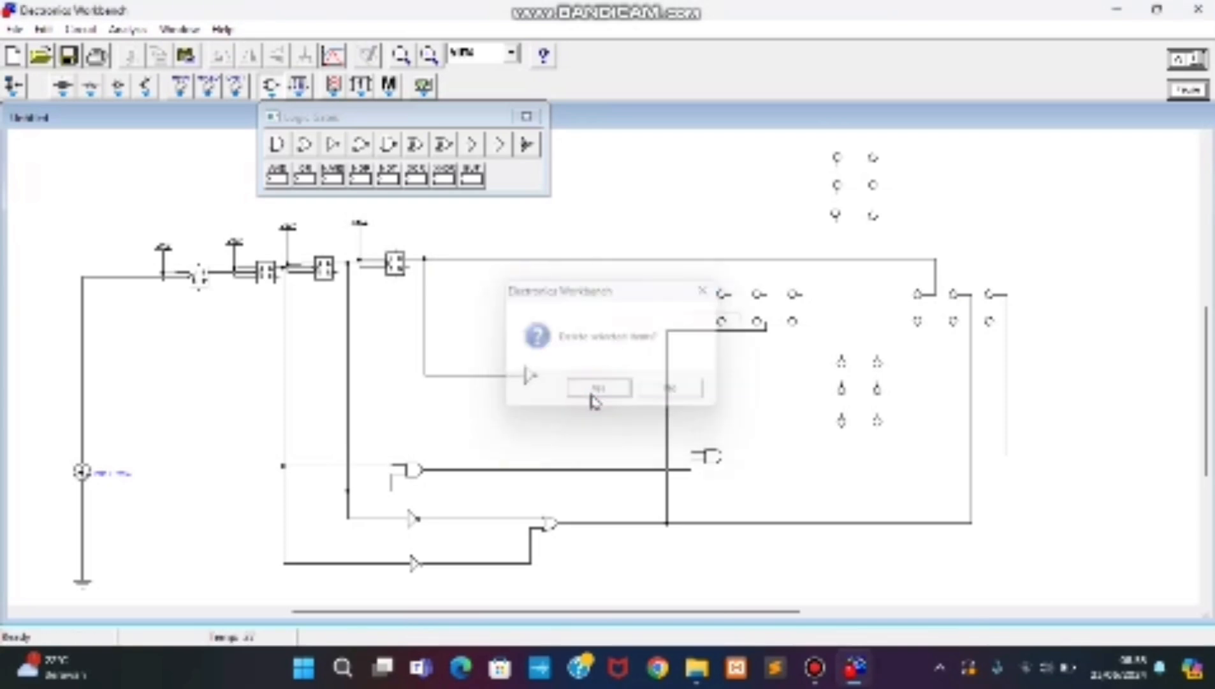
Wire the uppermost NOT gate to the rightmost block's first lower probe, reroute that wire above the gate, and connect the second AND gate's free input to it
drag(539, 375, 918, 320)
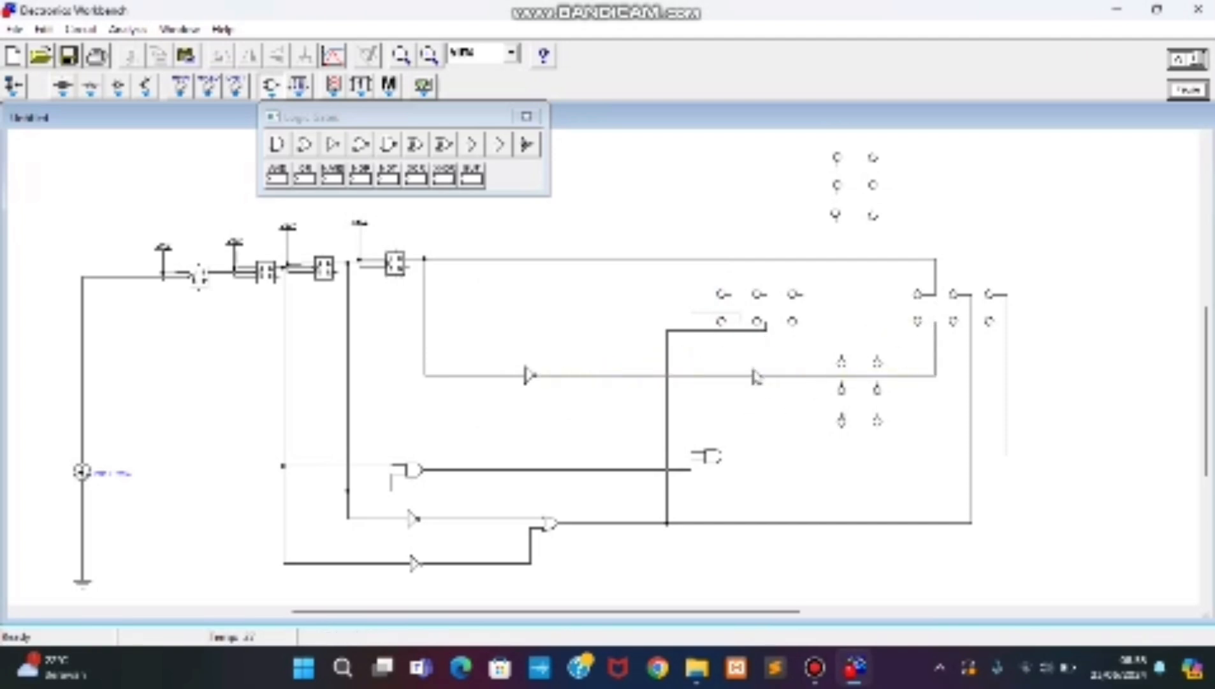
drag(767, 371, 753, 305)
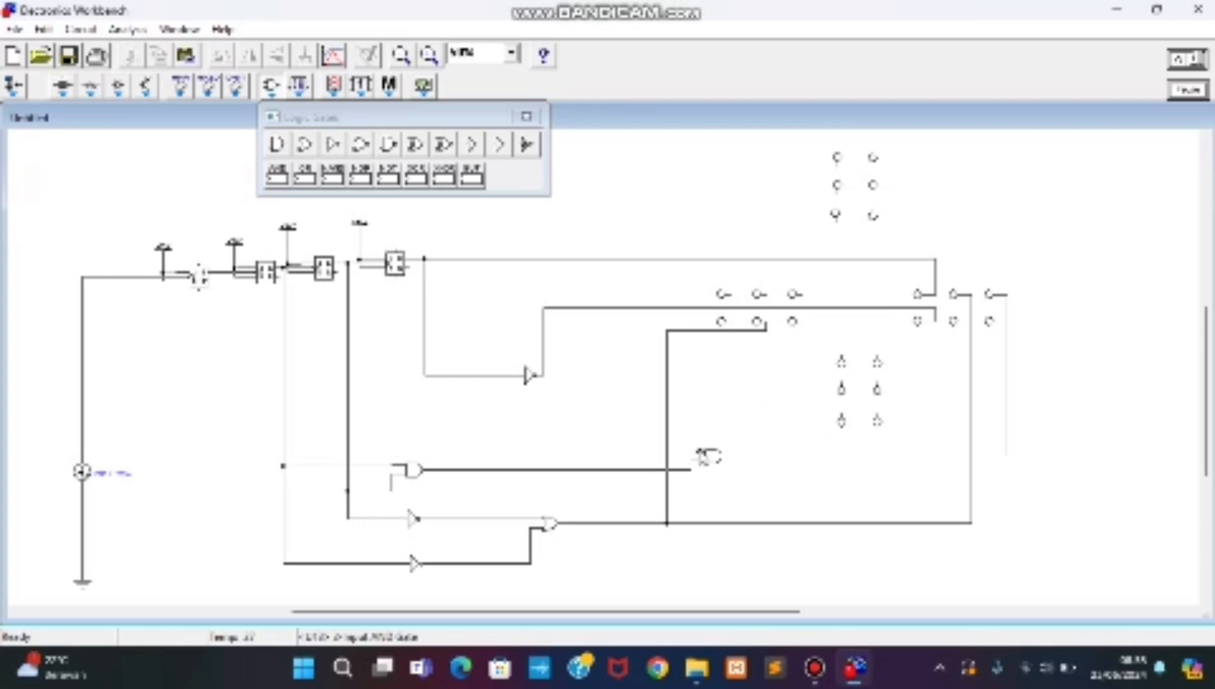
drag(699, 454, 553, 310)
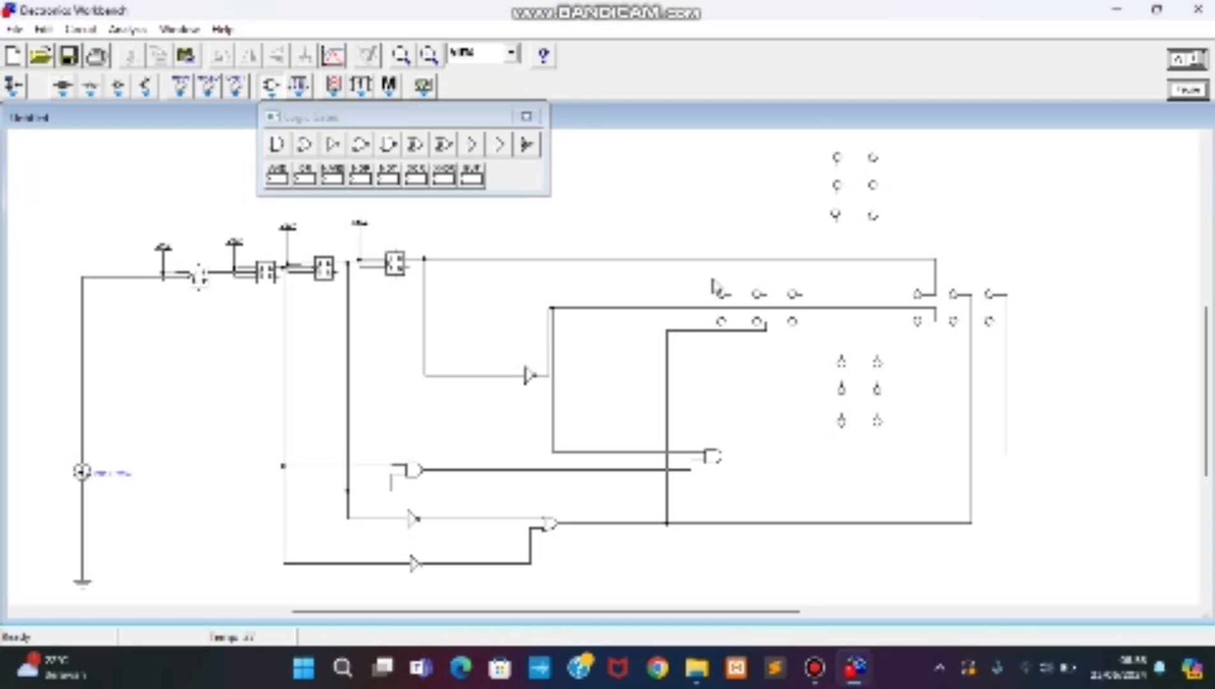
Rotate the probes of the left three-column block twice so that their leads point left
drag(712, 278, 815, 348)
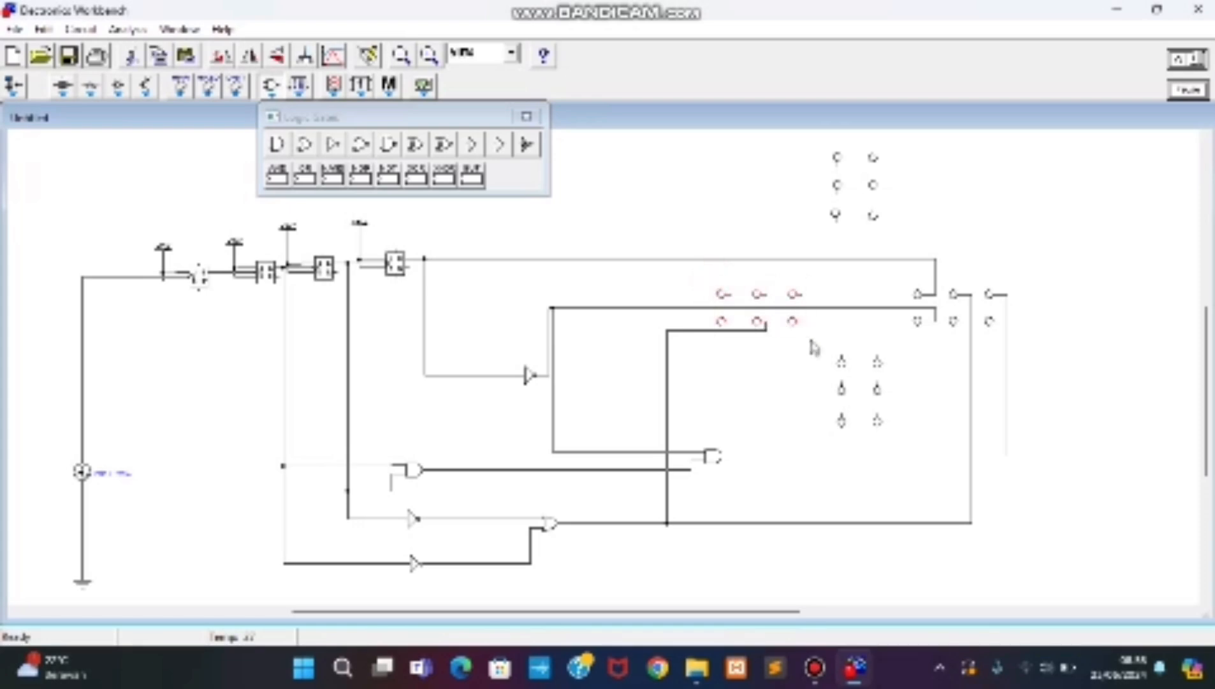
click(222, 57)
click(222, 57)
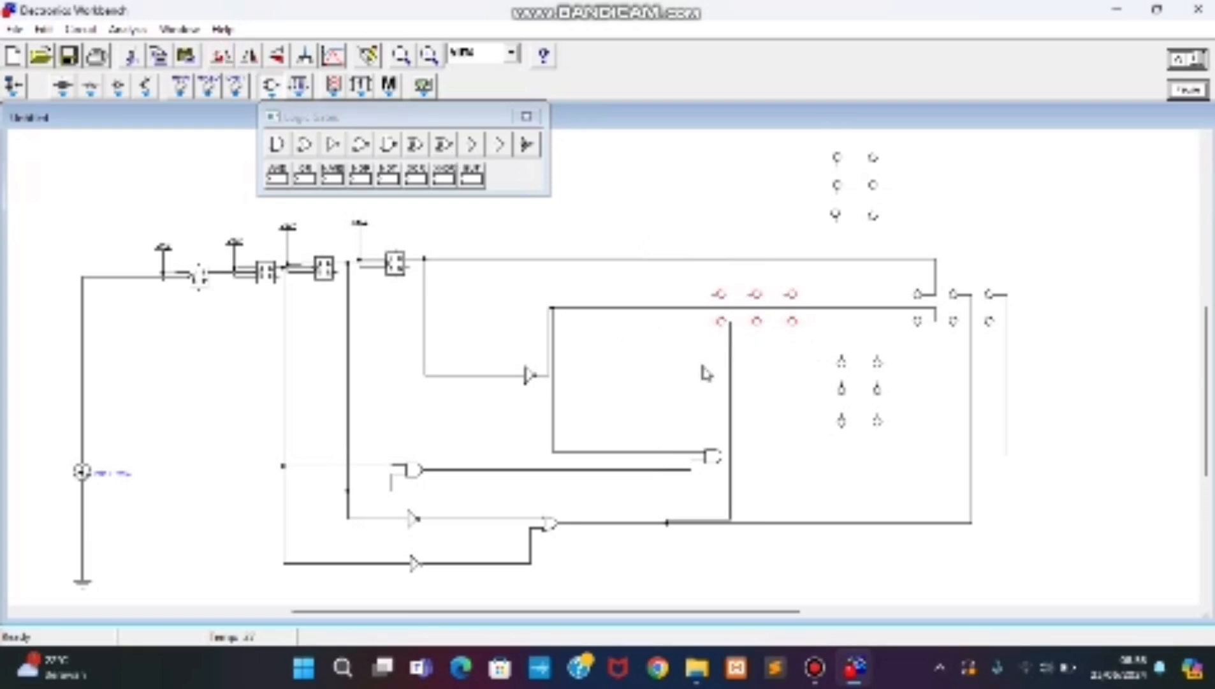
Wire the left block's first upper and last lower probes to the fourth flip-flop's line, and its first lower probe to the second AND gate's output
drag(713, 294, 635, 259)
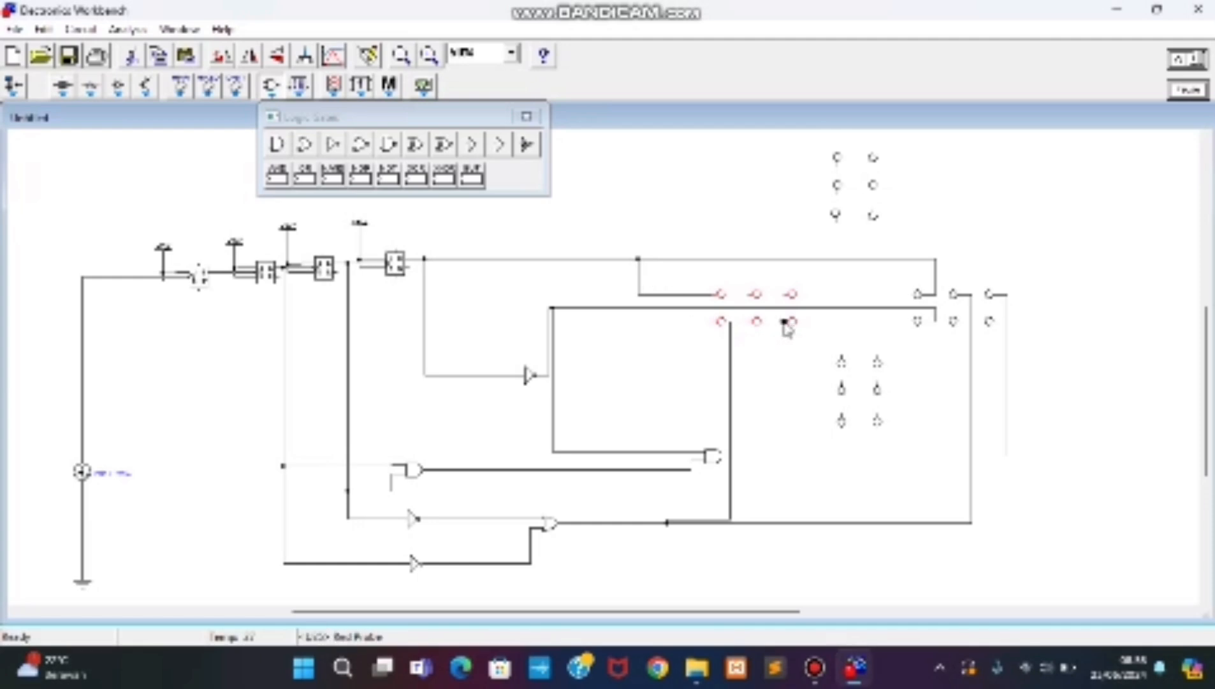
drag(784, 319, 724, 260)
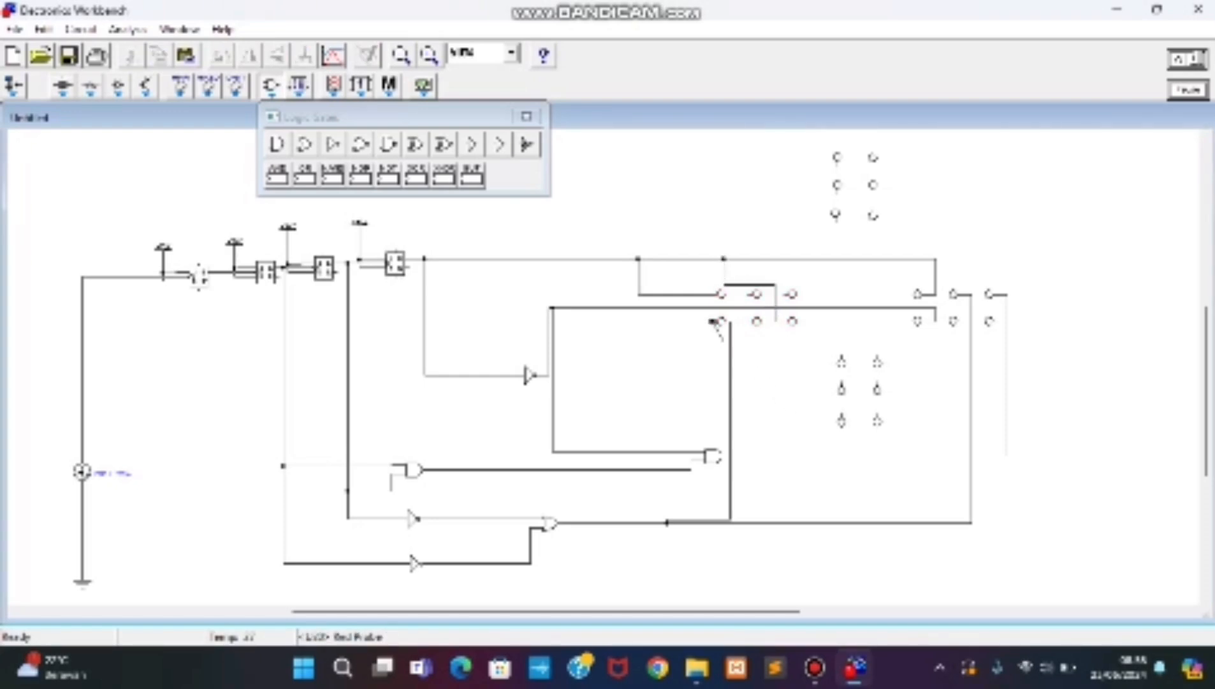
drag(722, 339, 751, 460)
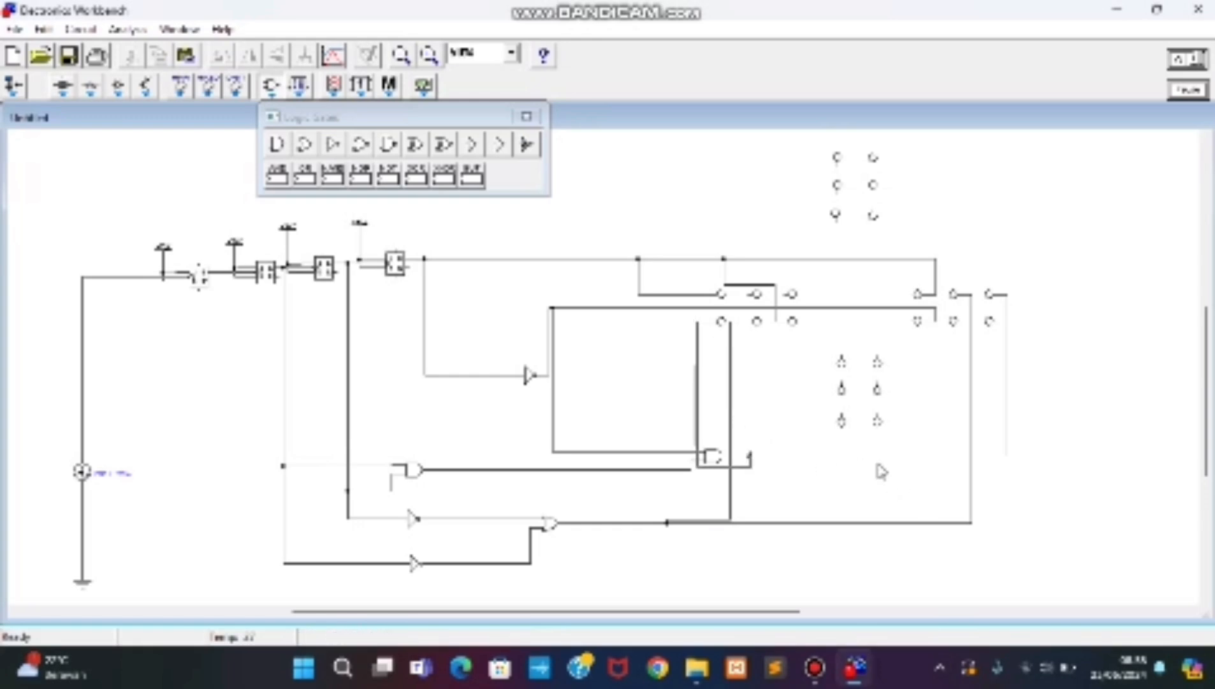
Wire the lower block's bottom-left probe to the fourth flip-flop's line, rerouting that wire, and its middle-left probe to the OR gate's output line
drag(841, 415, 518, 258)
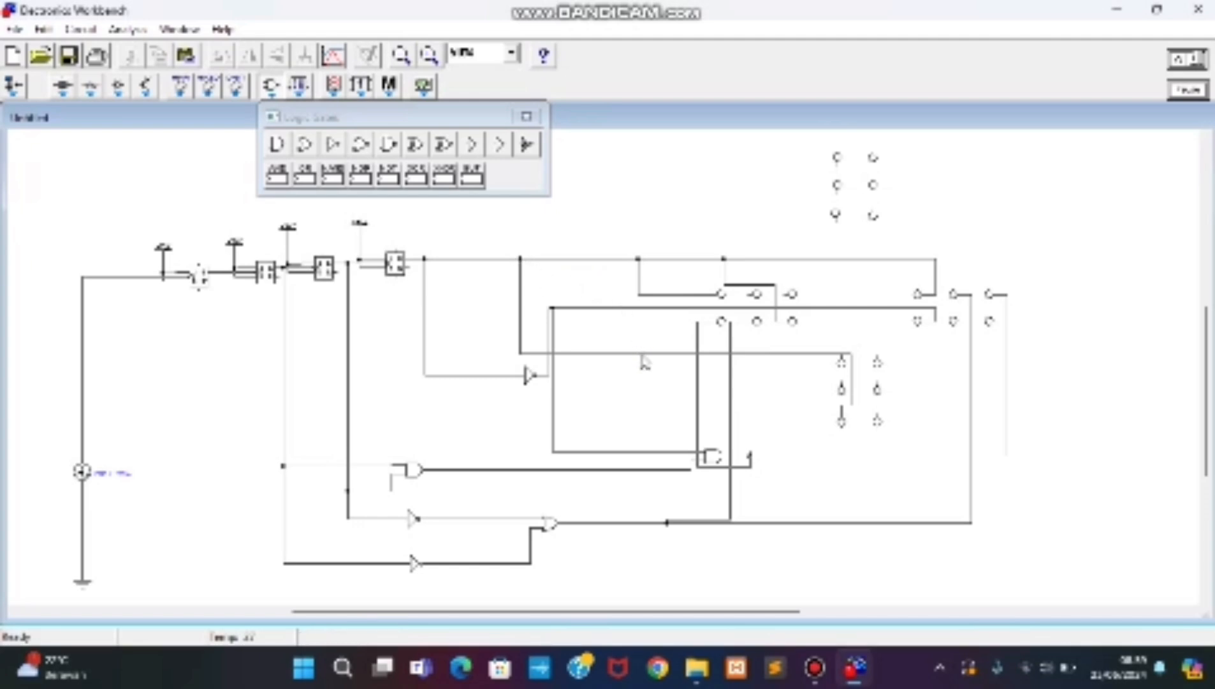
drag(641, 356, 515, 409)
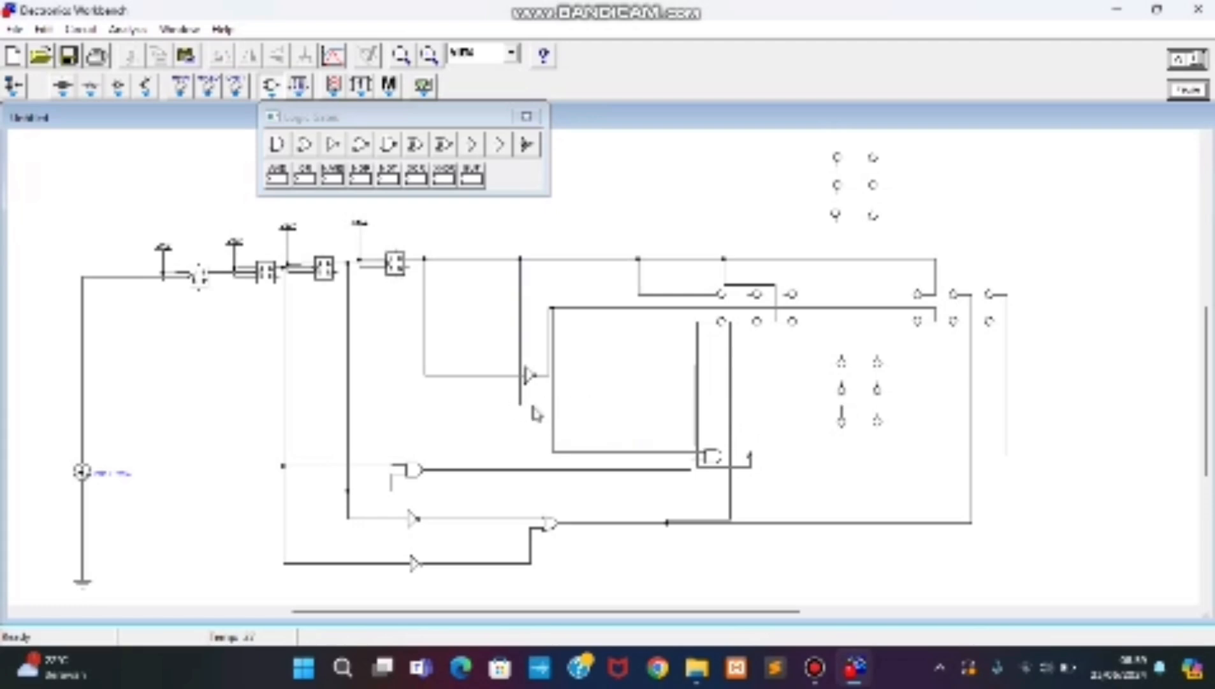
drag(843, 384, 871, 524)
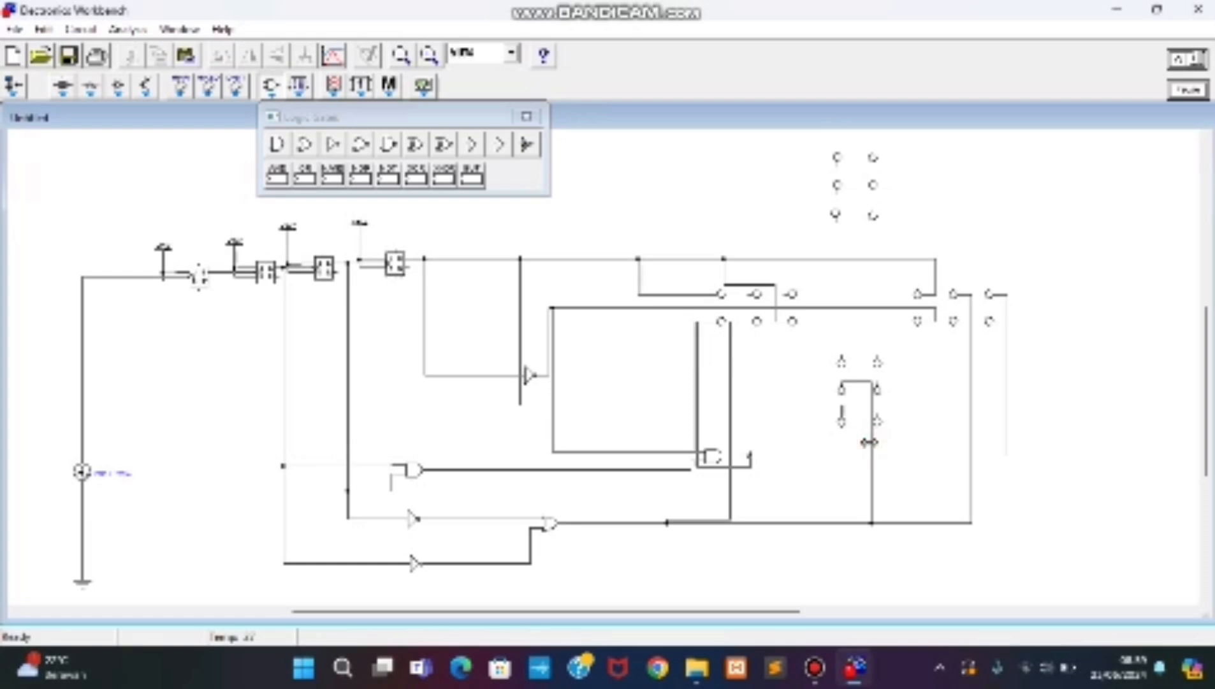
Reroute the lower block's wire from the OR gate's line and rotate the block's six probes twice so that their leads point down
drag(872, 443, 861, 443)
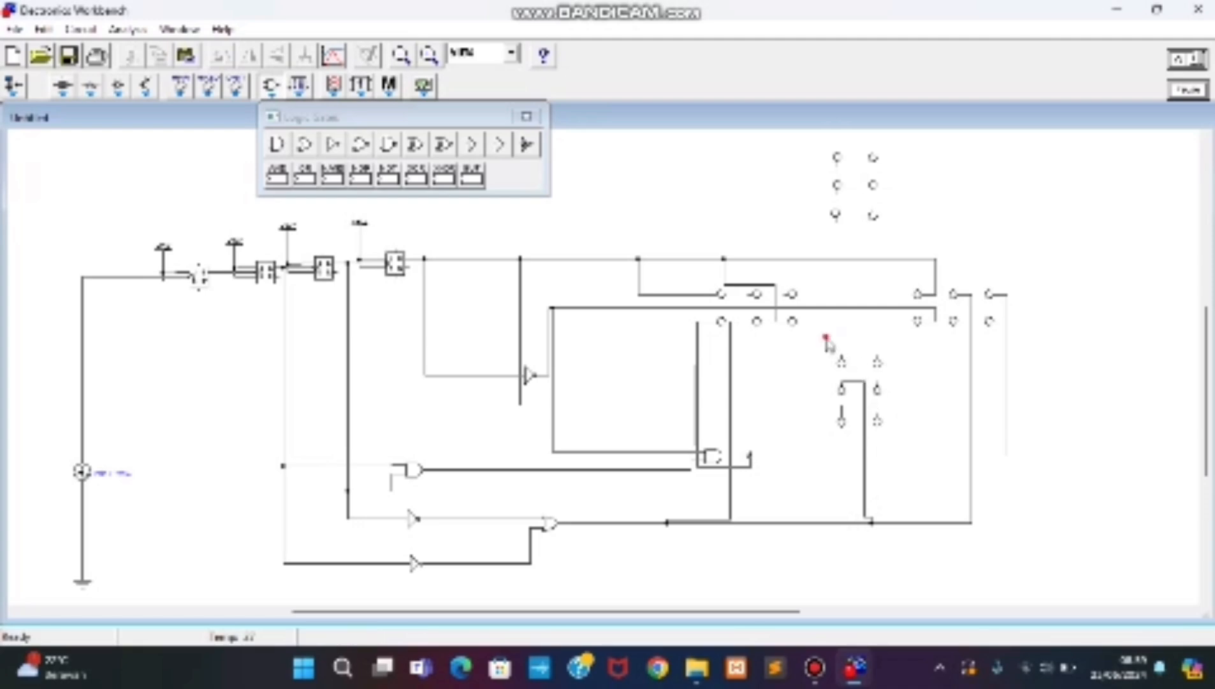
drag(828, 344, 900, 439)
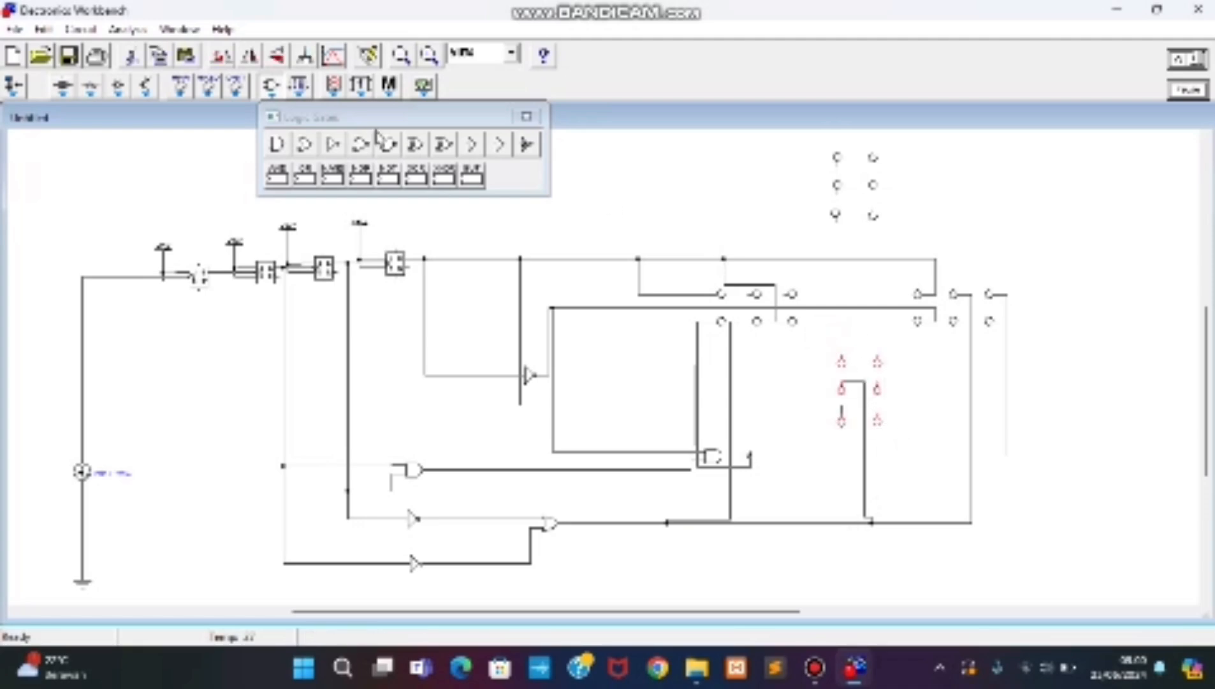
click(222, 57)
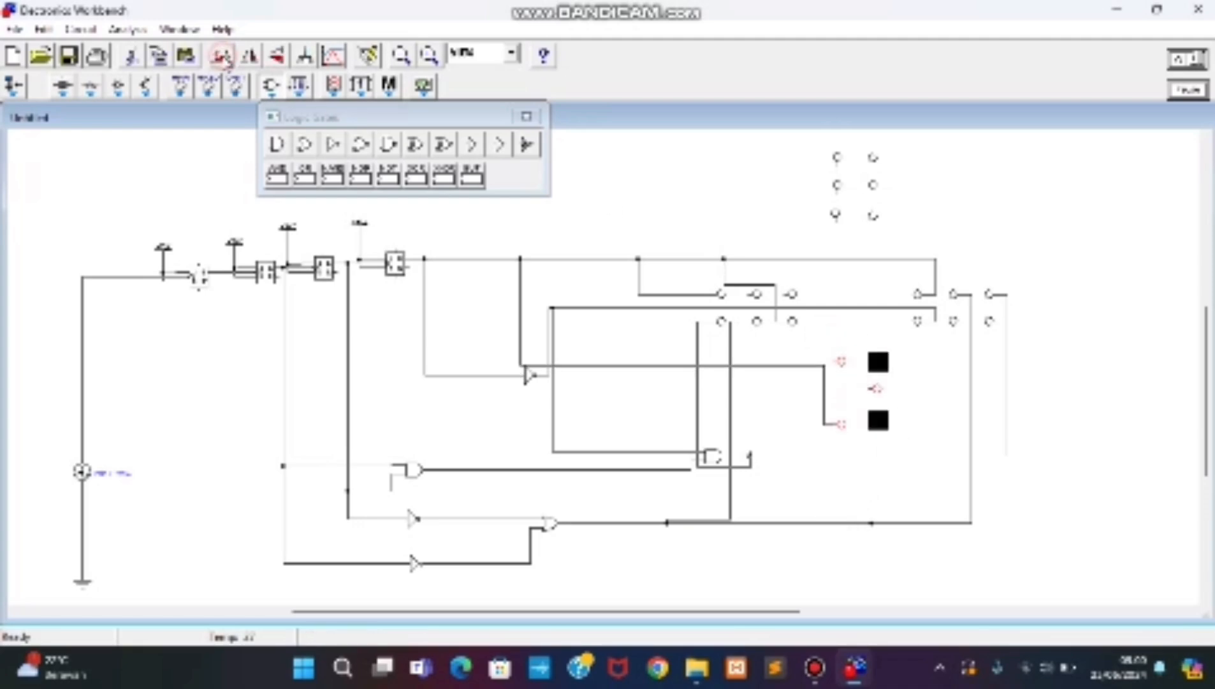
click(223, 57)
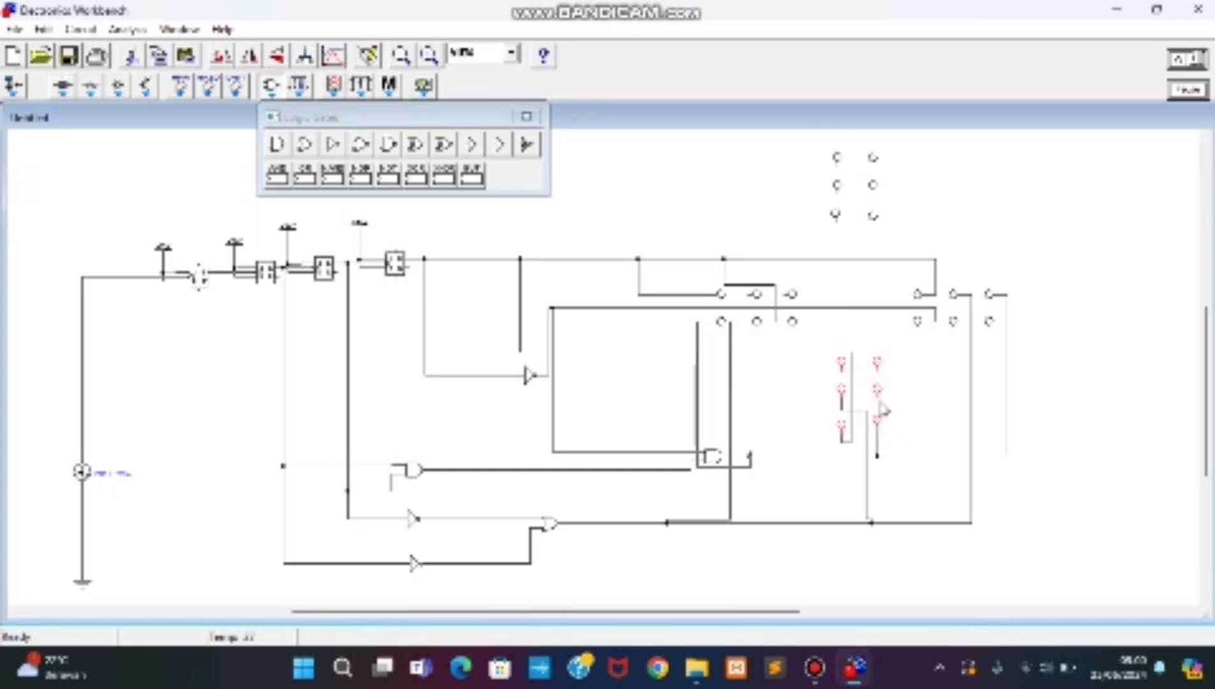
Wire the lower block's middle-right probe to the OR gate's output line and its top-right probe to the fourth flip-flop's line
drag(924, 442, 924, 523)
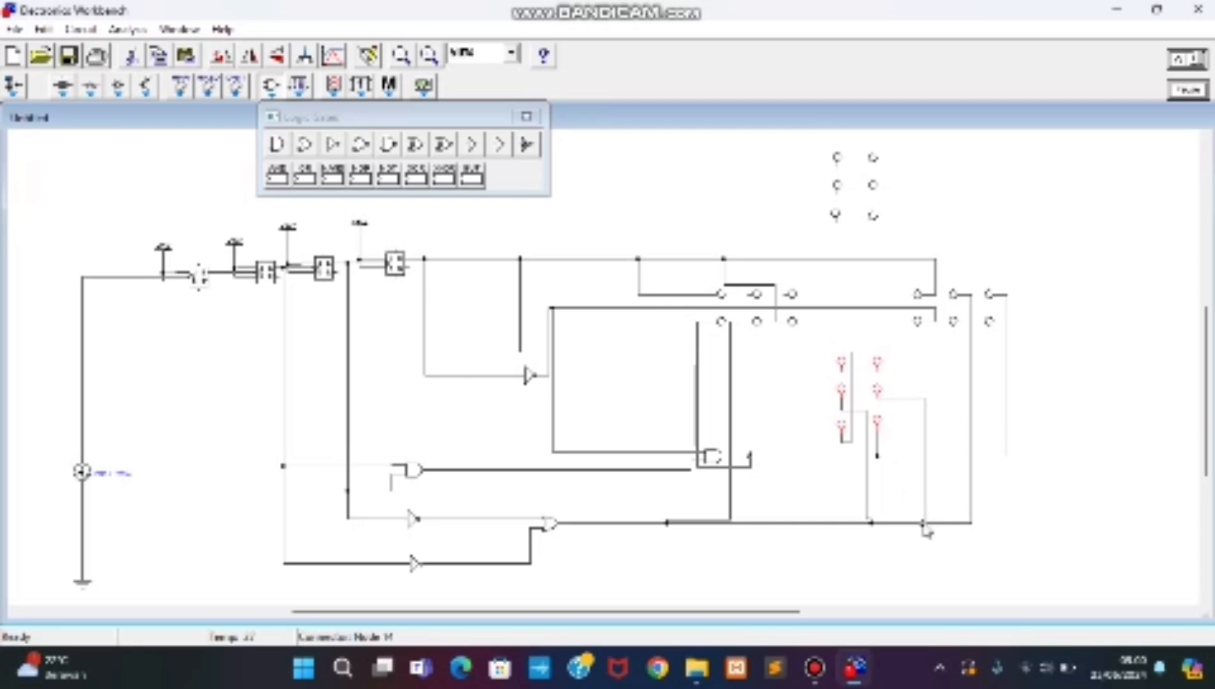
drag(877, 368, 906, 258)
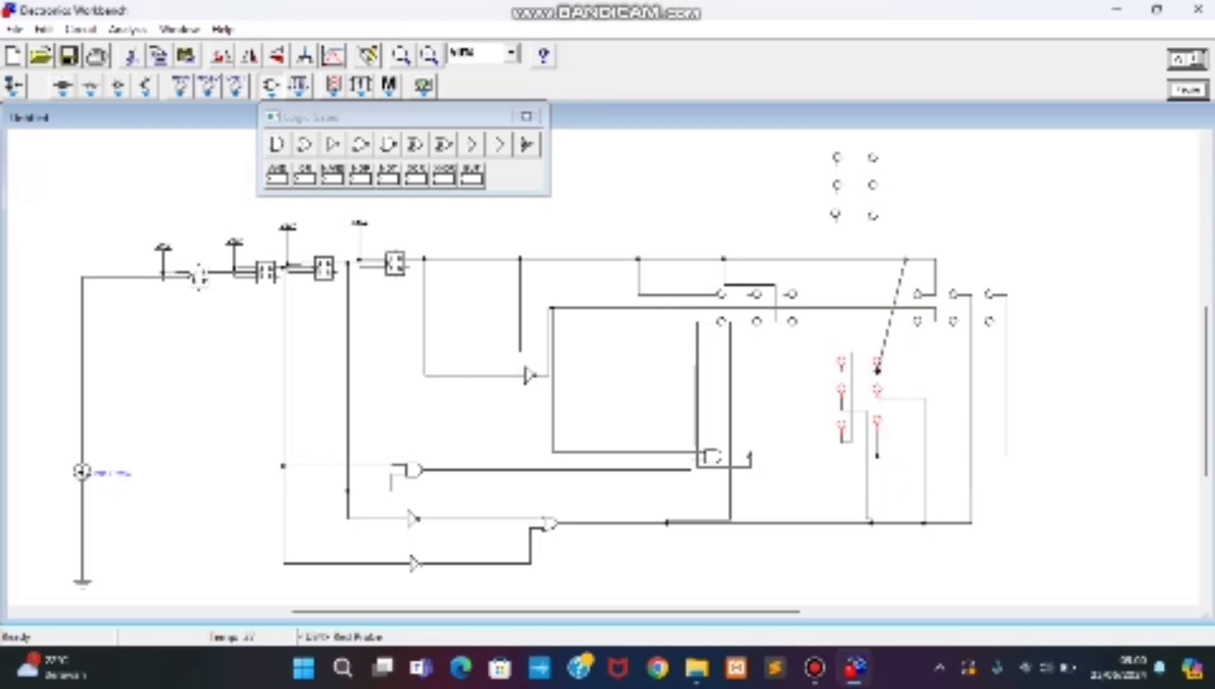
drag(908, 264, 906, 259)
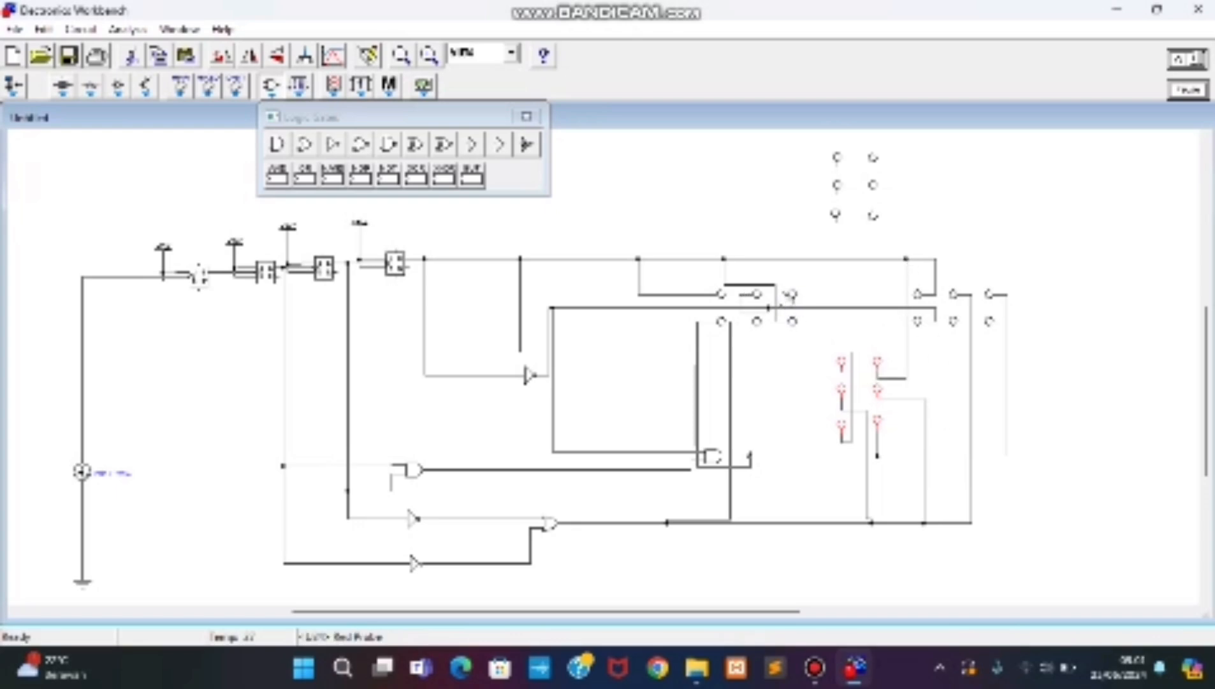
Wire the left block's last upper probe to the OR gate's line at the second lower probe
drag(780, 294, 703, 322)
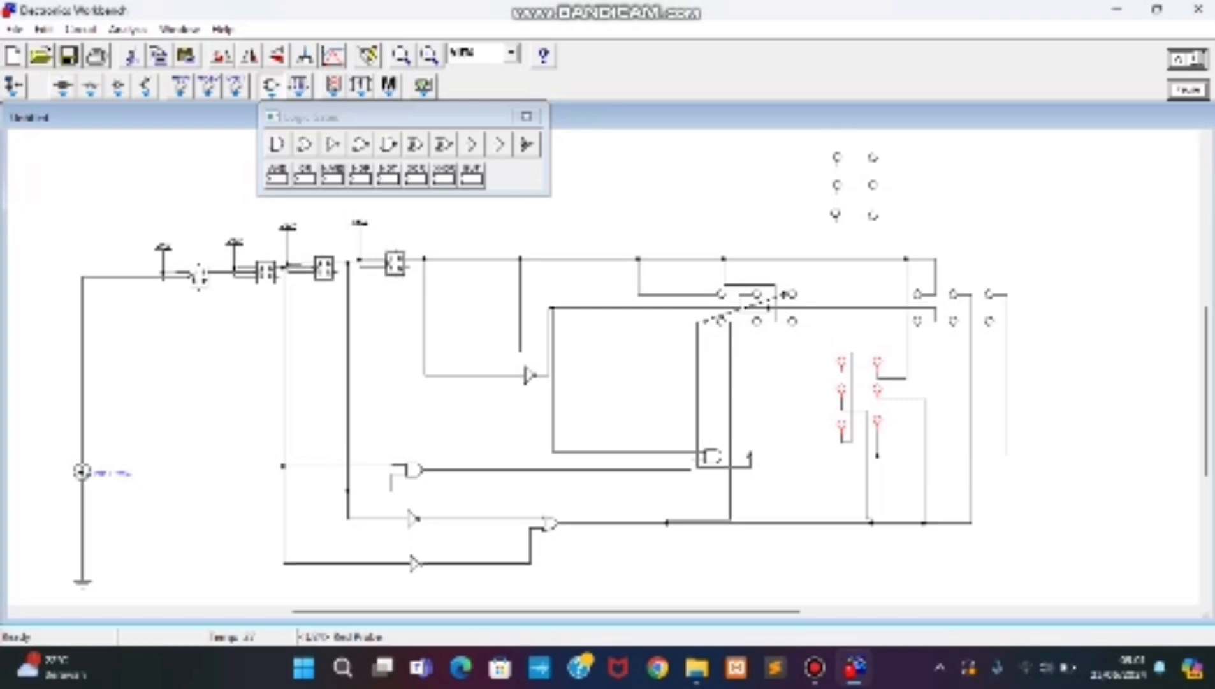
drag(710, 324, 741, 321)
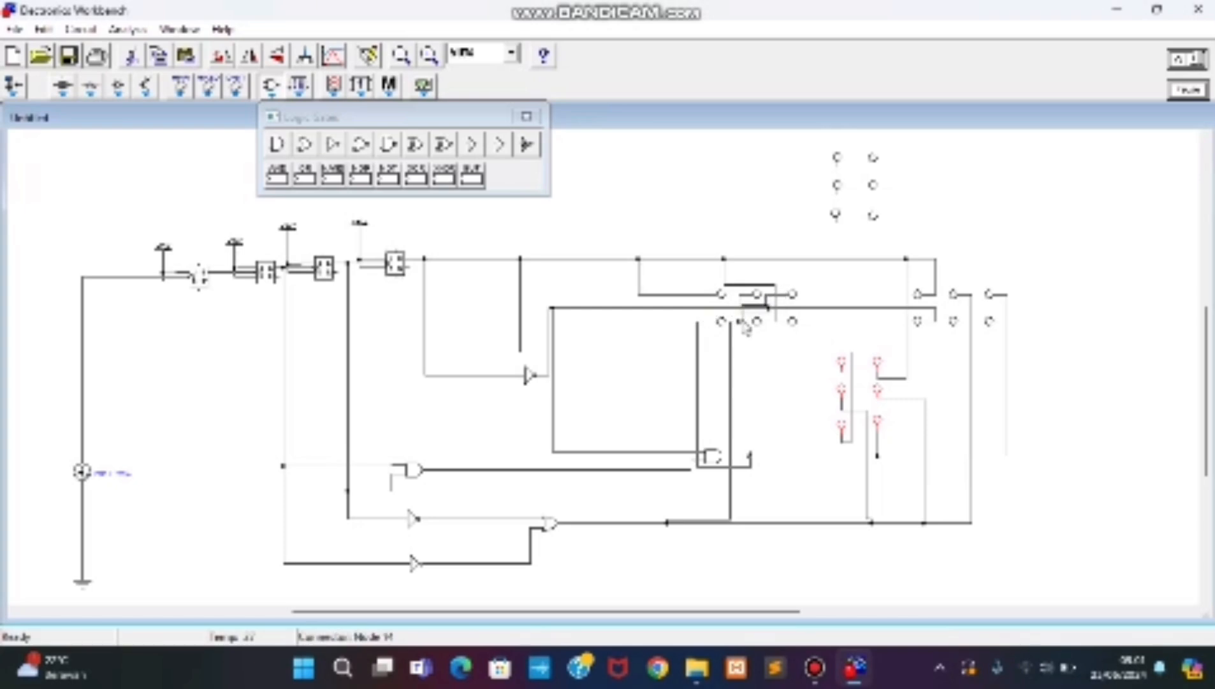
click(816, 365)
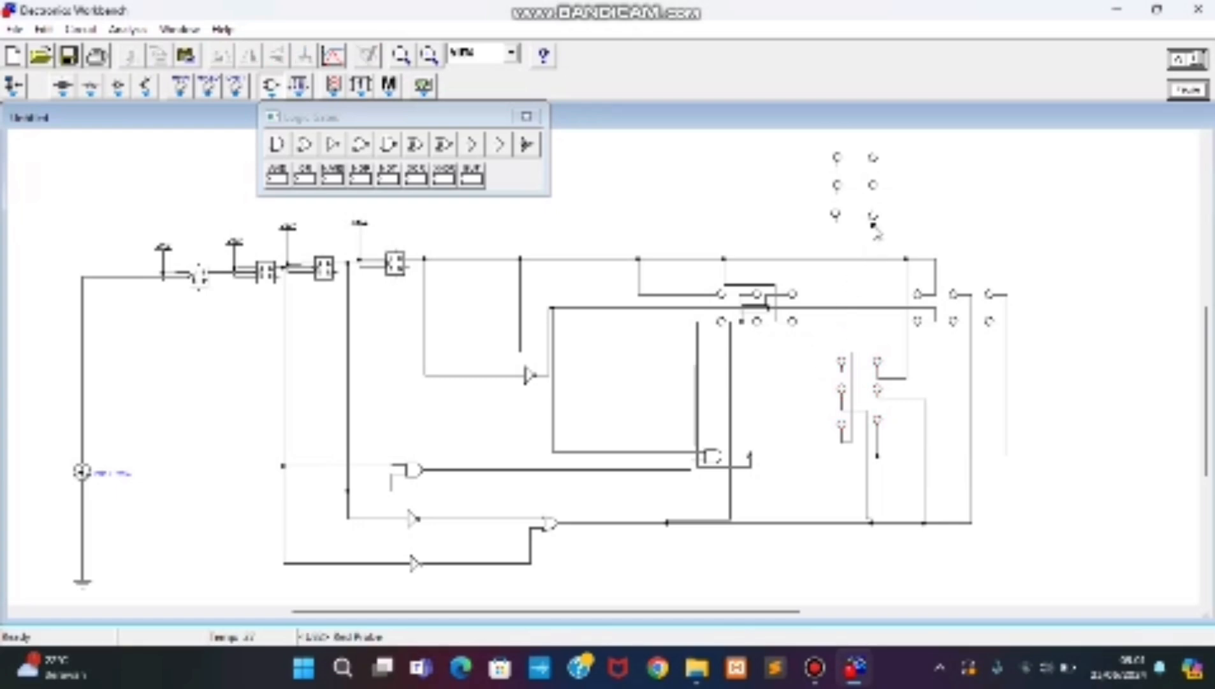
Wire the upper block's bottom-right and the right block's last lower probe to the NOT gate's line, and the bottom-left probe to the fourth flip-flop's line
drag(873, 224, 863, 311)
drag(996, 321, 871, 288)
drag(851, 258, 850, 259)
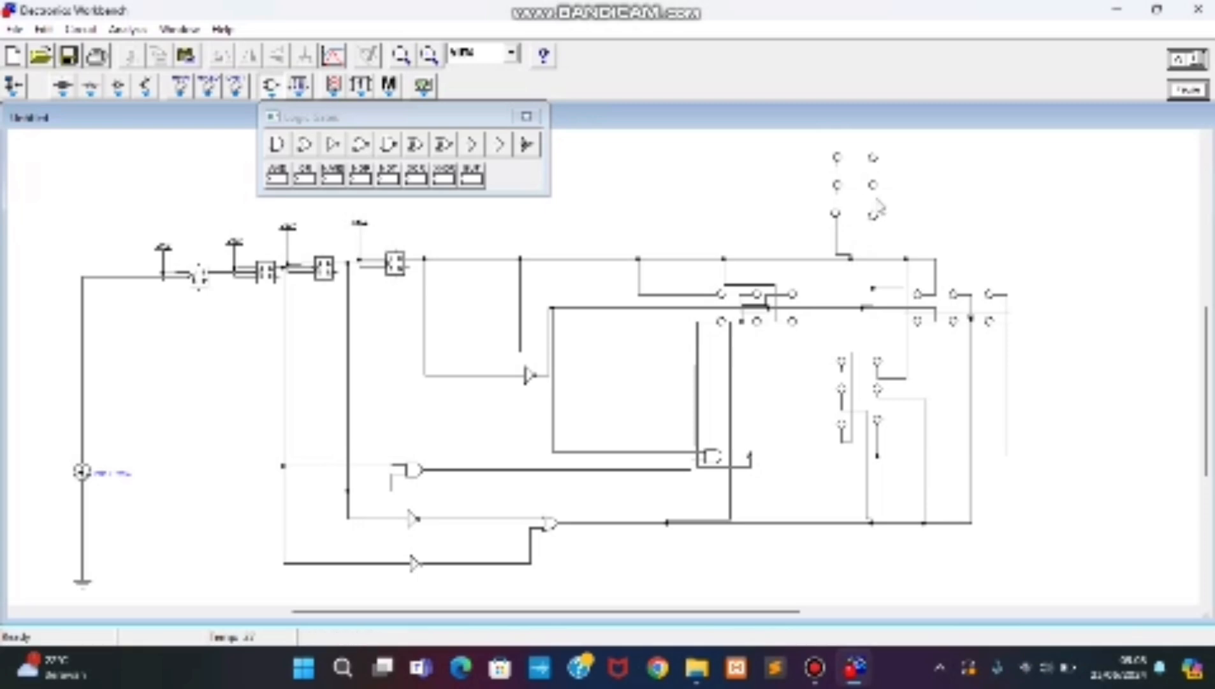
Rotate the upper block's six probes twice so that their leads point up, and reroute the bottom-right probe's wire between the two columns
drag(822, 130, 889, 228)
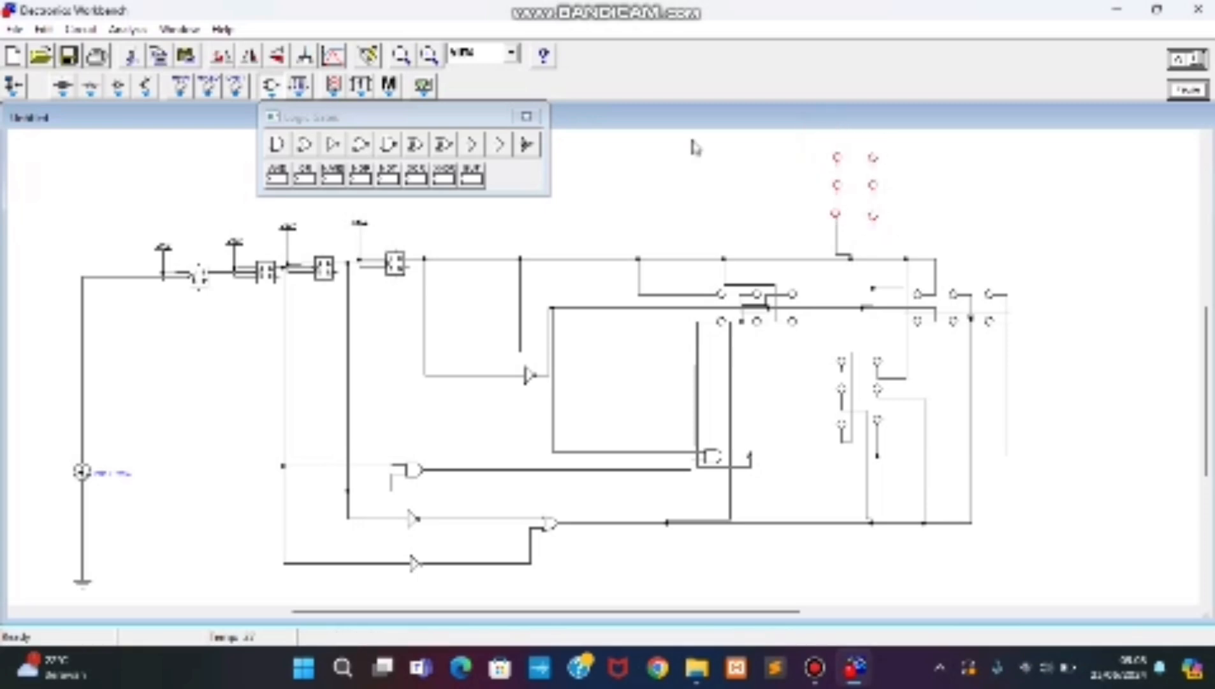
click(222, 56)
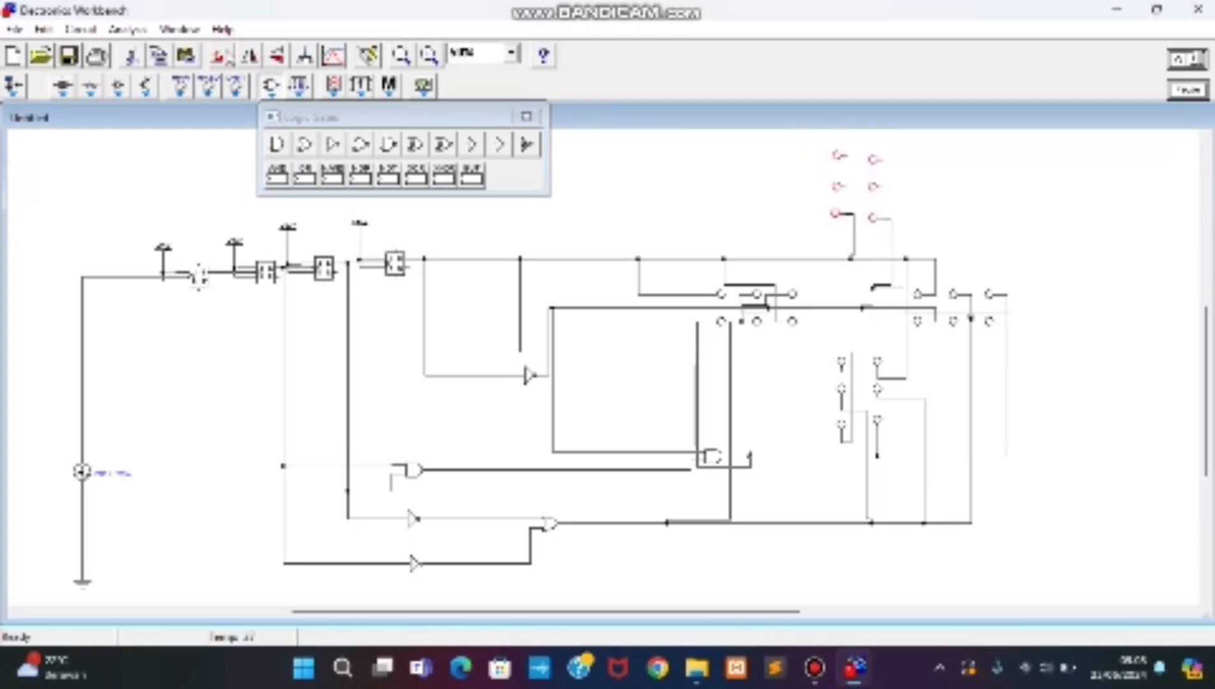
click(222, 56)
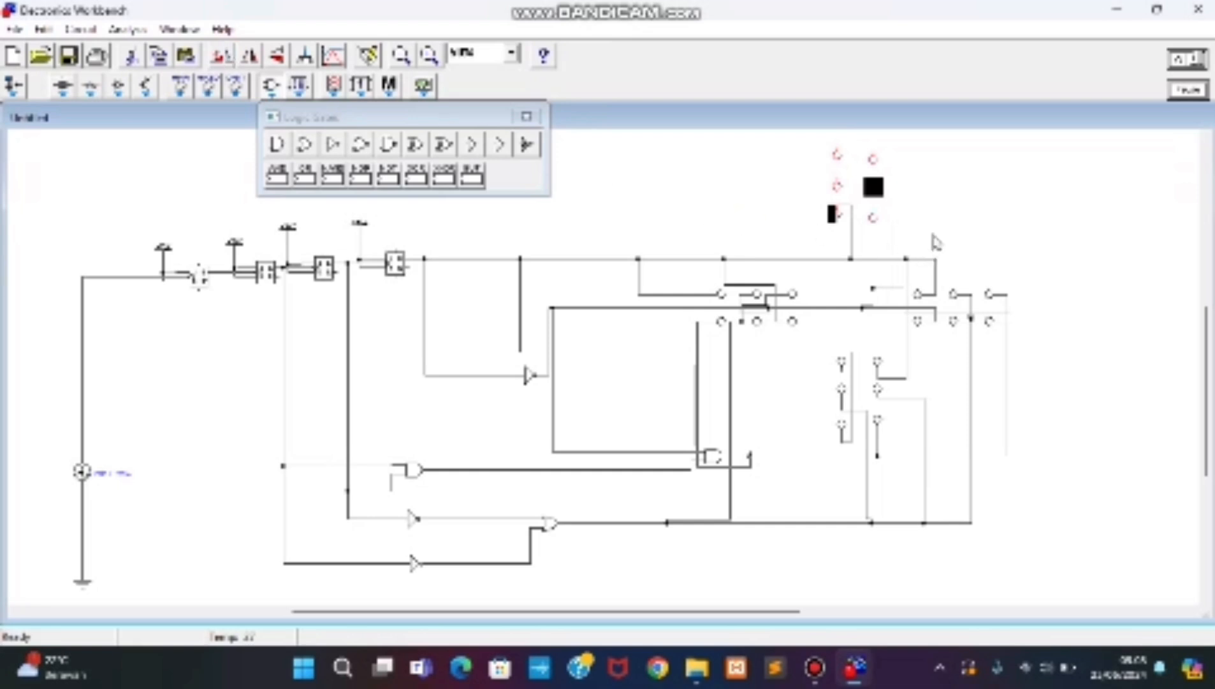
click(935, 206)
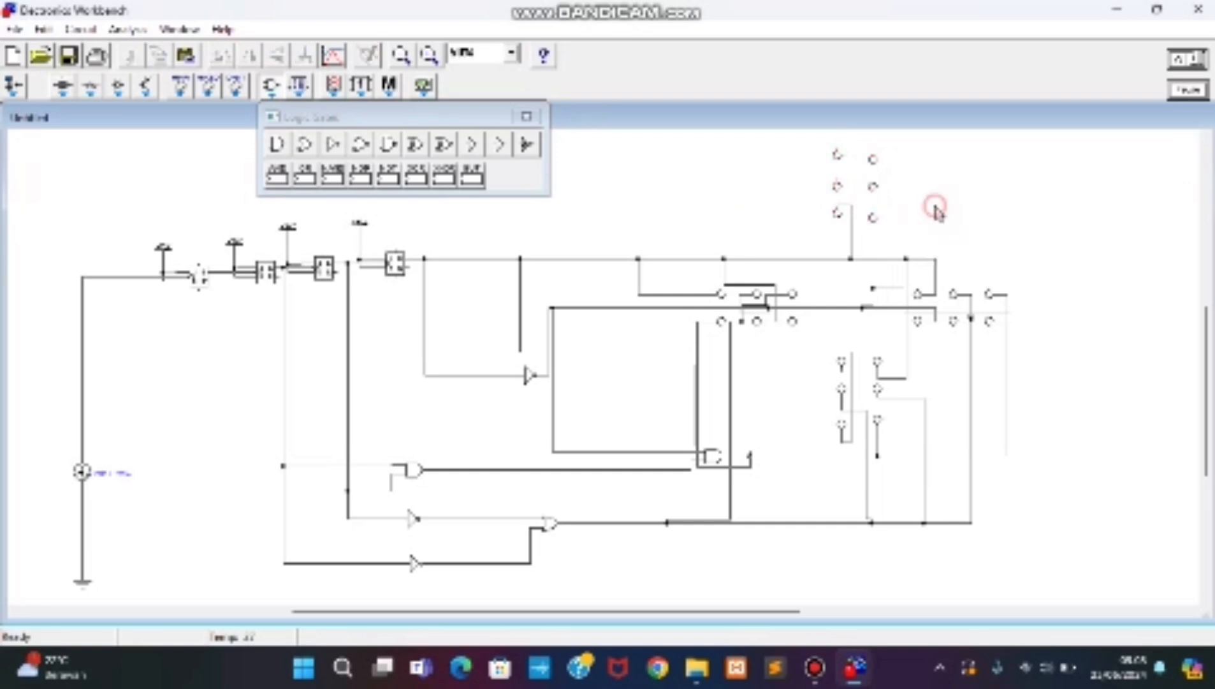
click(877, 229)
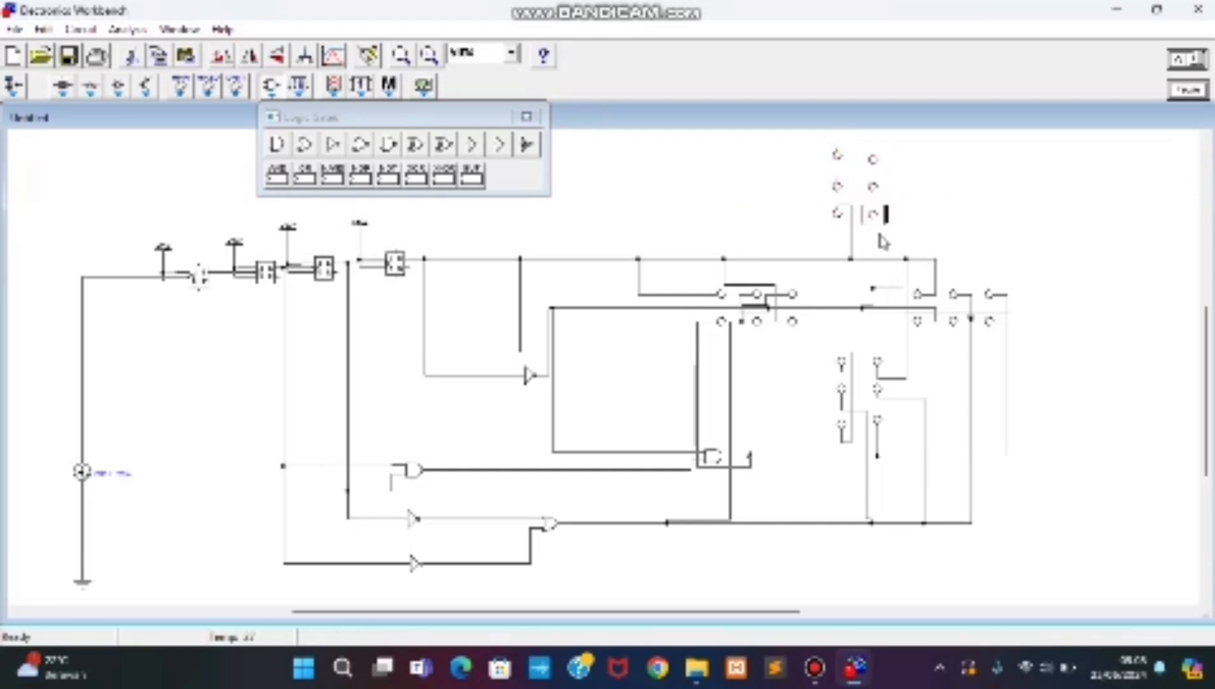
drag(873, 239, 859, 239)
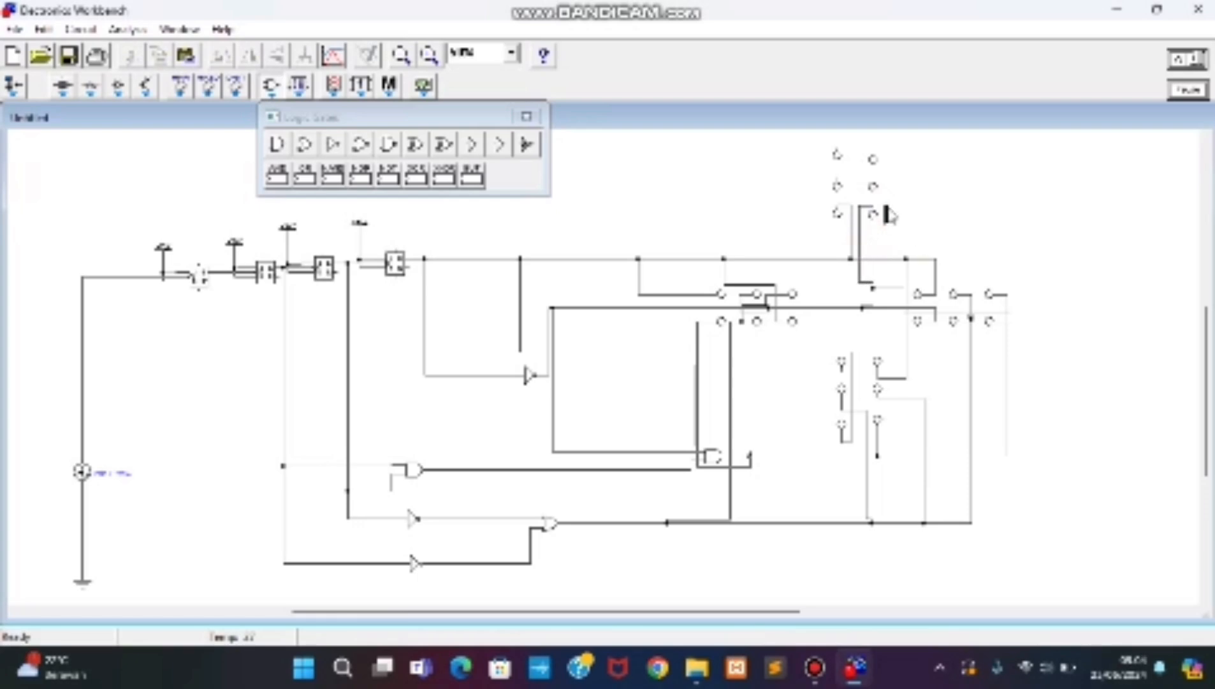
Wire the upper block's middle-right probe to the OR gate's output line, reroute that wire beside the block, and connect the middle-left probe to it
click(873, 183)
drag(873, 181, 789, 523)
drag(871, 482, 795, 436)
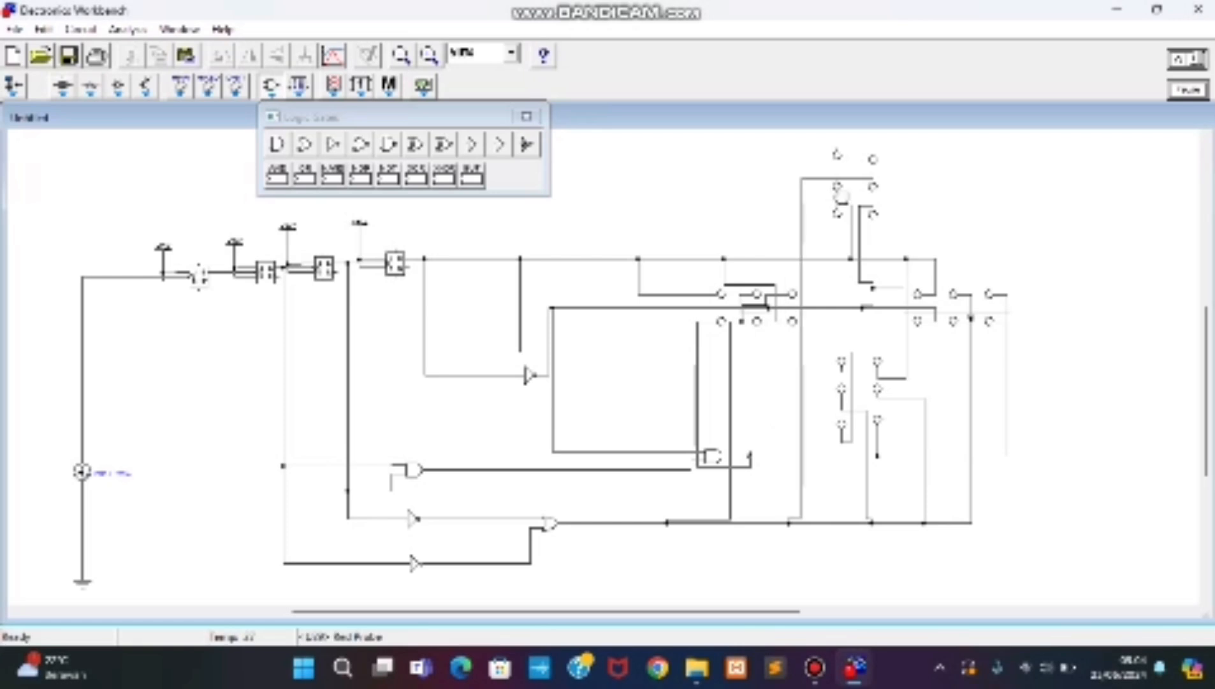
click(873, 161)
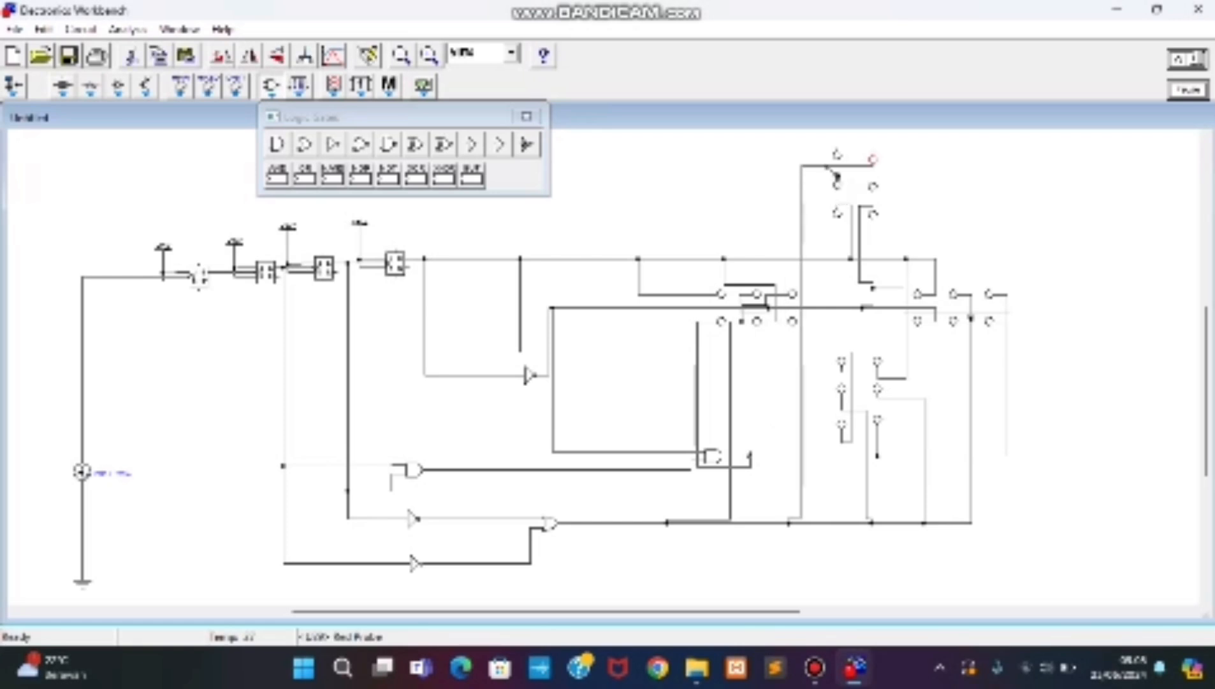
drag(826, 167, 825, 166)
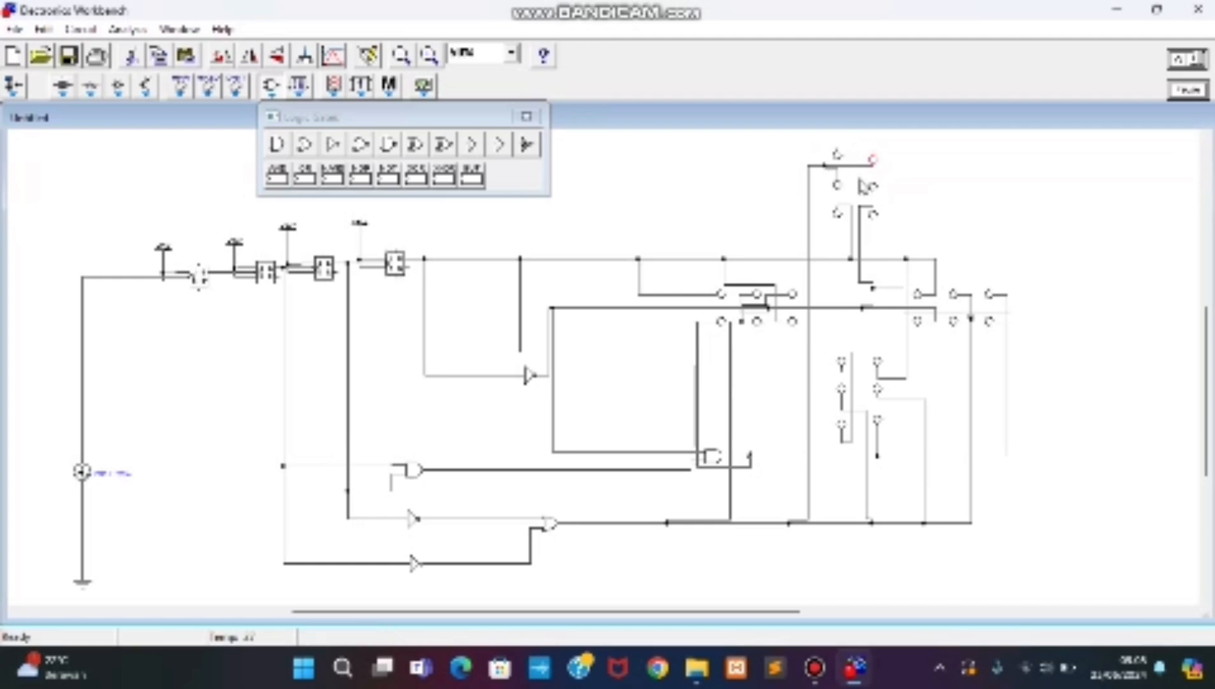
Wire the upper block's top probes to the second AND gate's output and fourth flip-flop's line, and the lower block's top-left probe to the NOT gate's line
drag(837, 150, 819, 457)
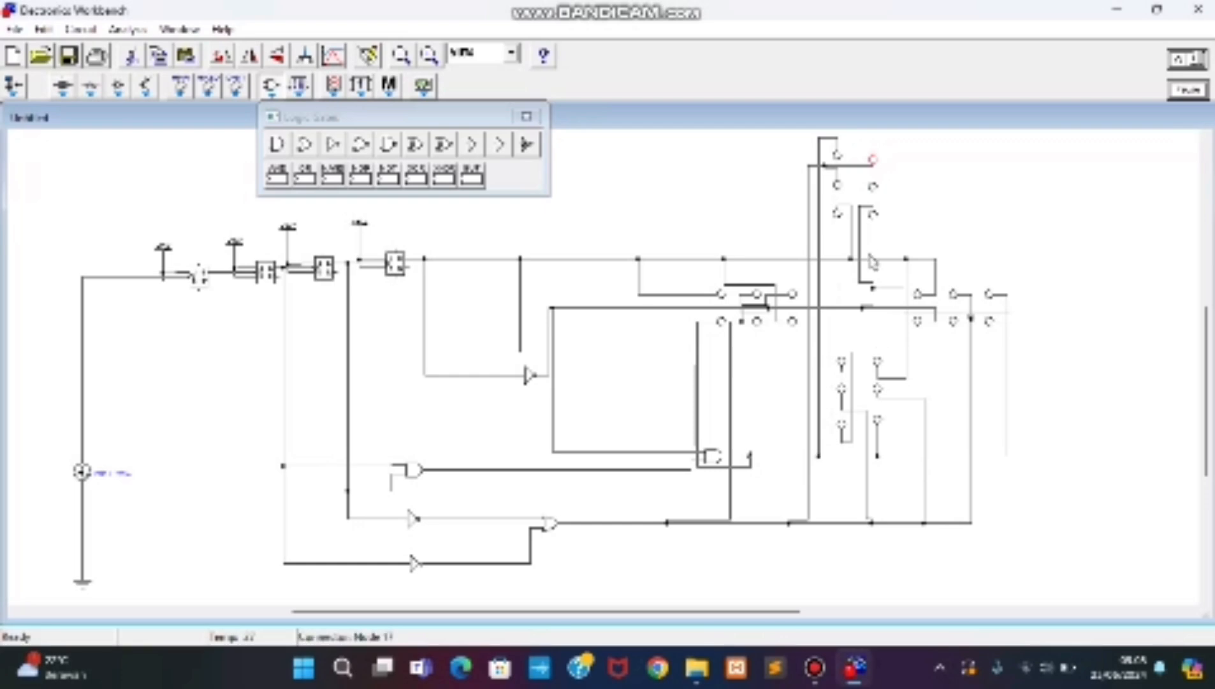
drag(873, 153, 891, 259)
drag(829, 347, 835, 315)
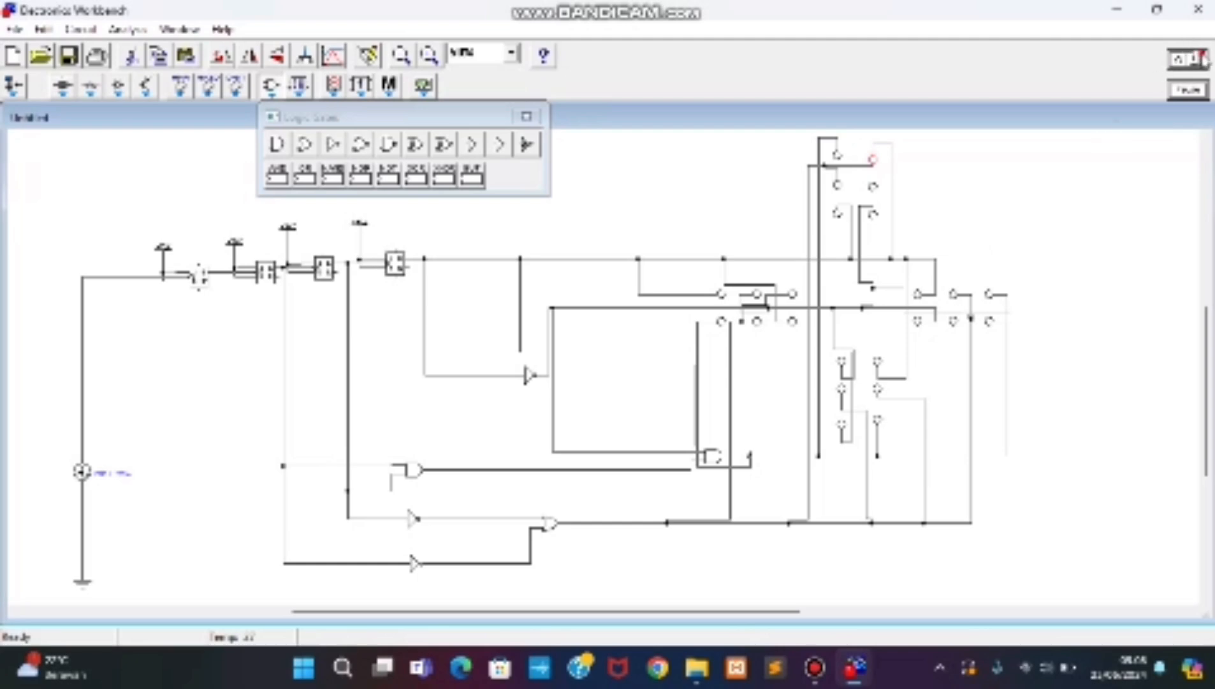
Run and stop the simulation, and change the right block's last lower probe to a green probe
click(1190, 59)
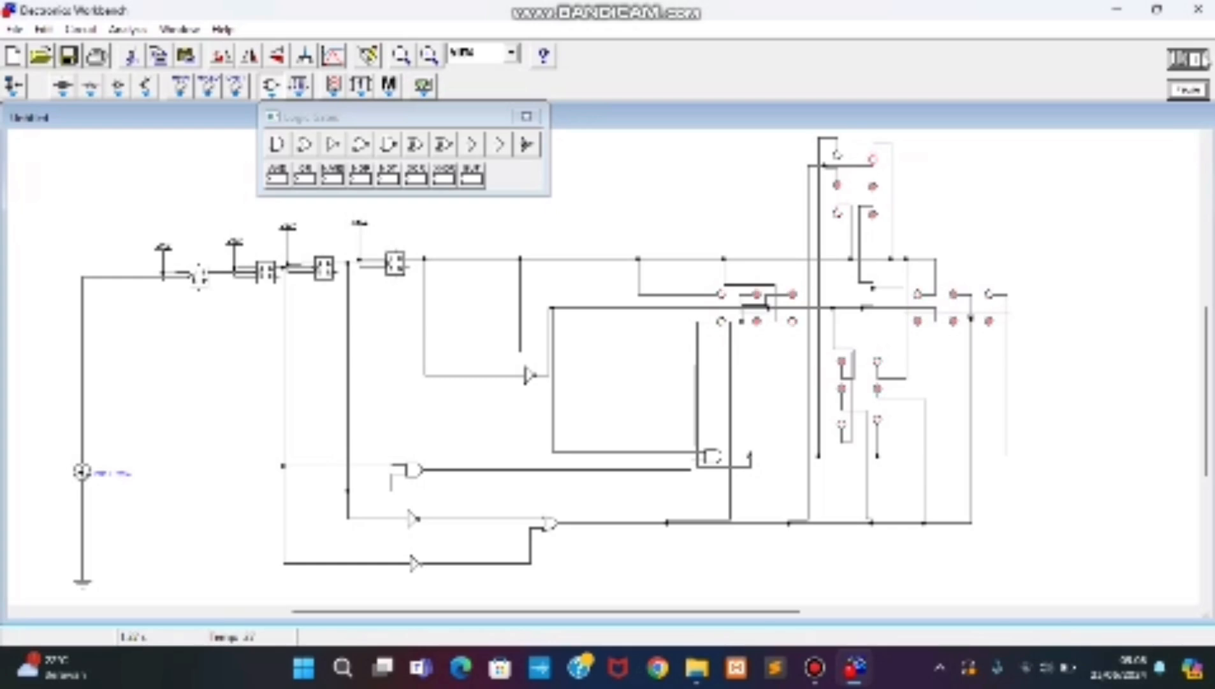
click(1204, 60)
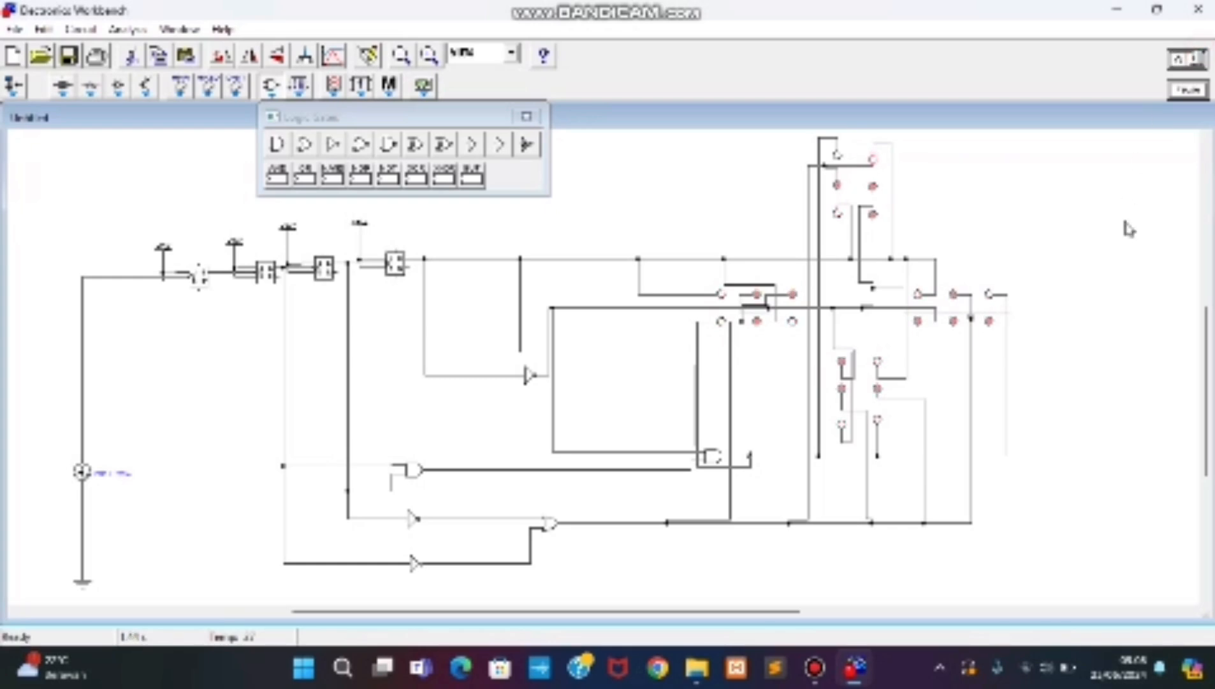
double_click(990, 324)
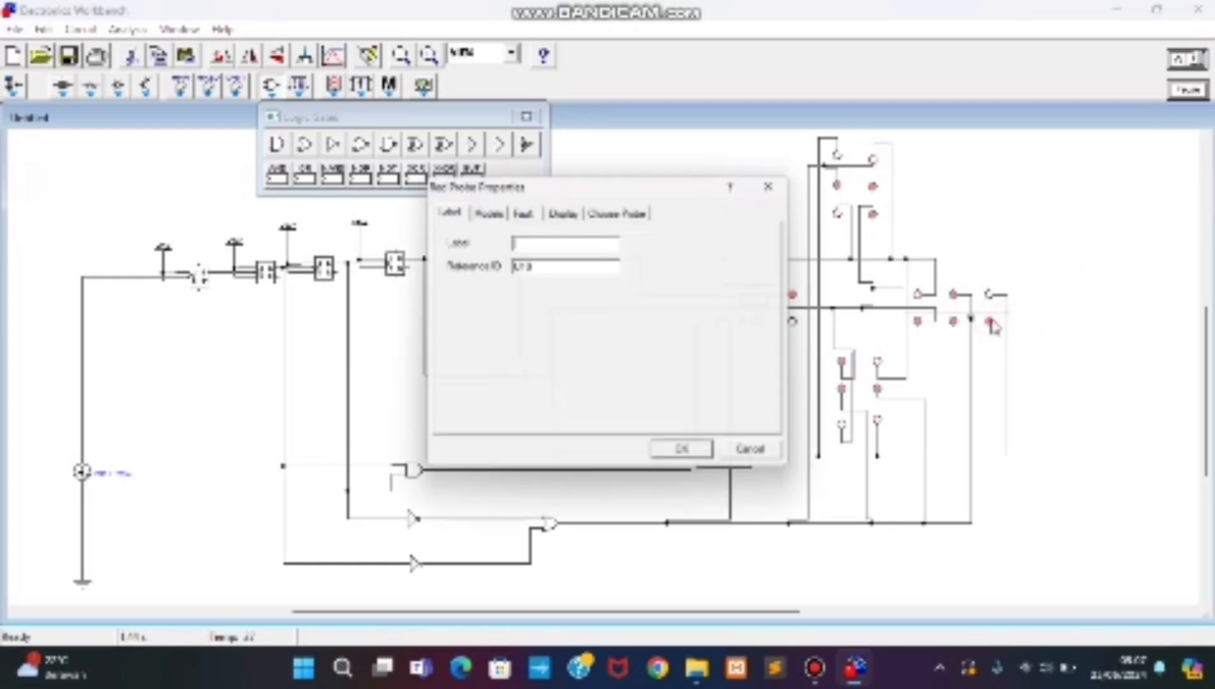
click(619, 209)
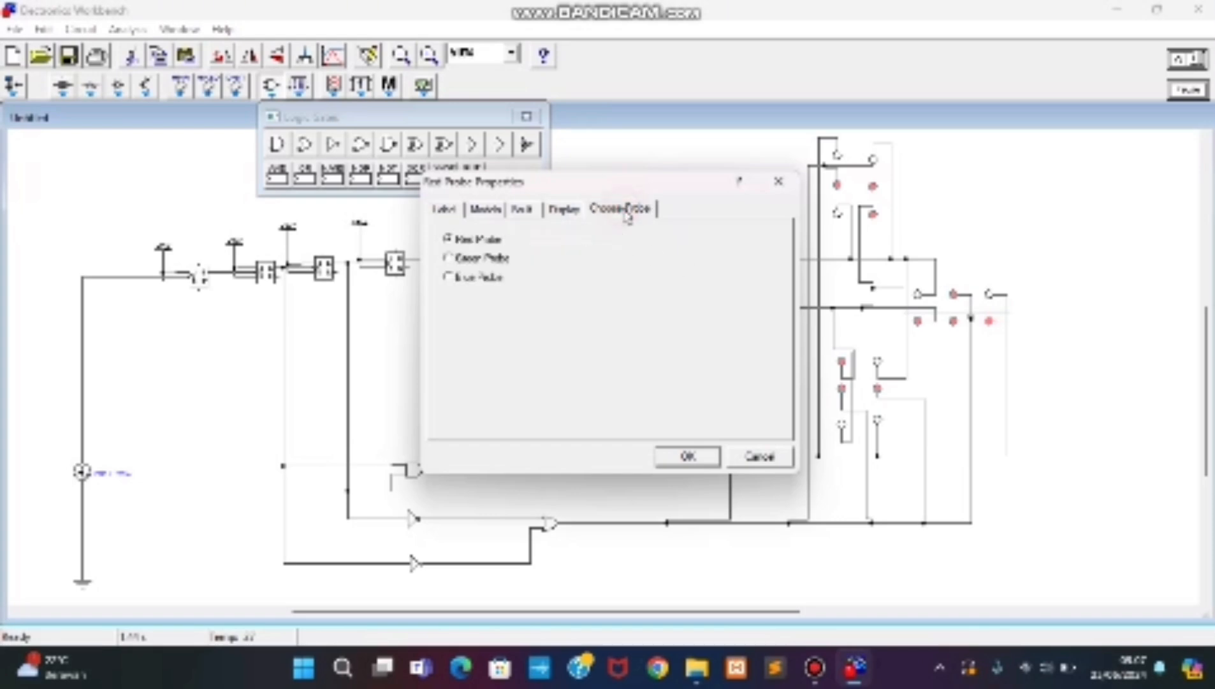
click(449, 257)
click(690, 460)
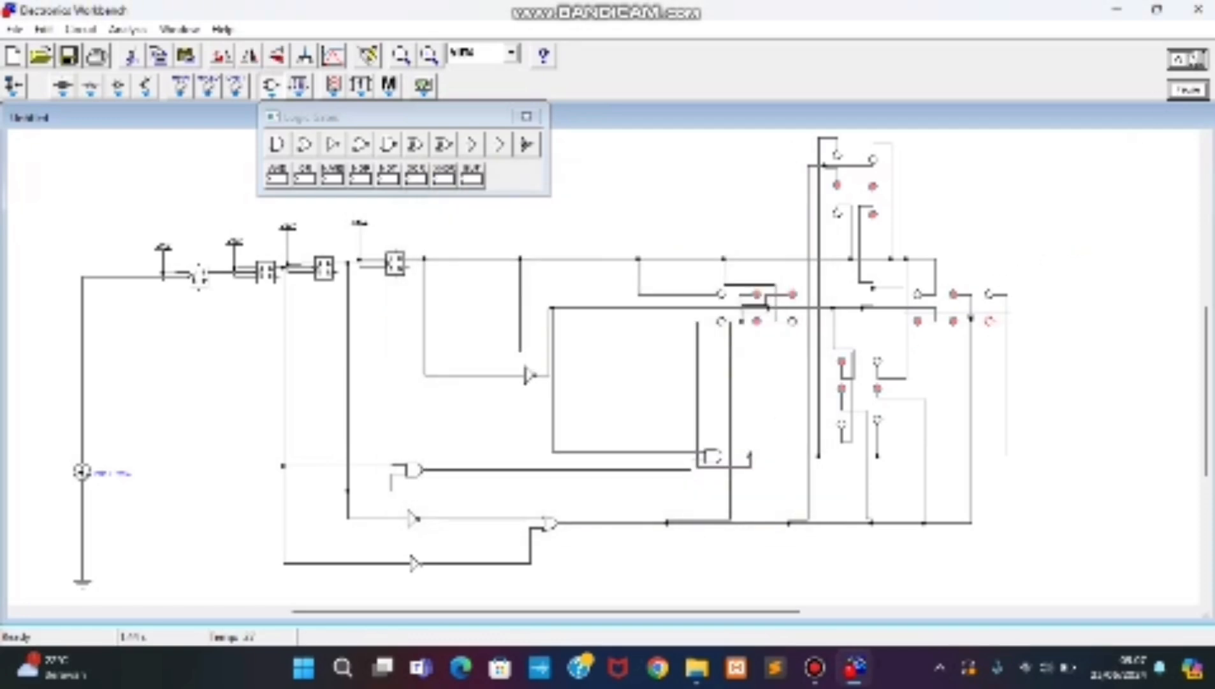
Run the simulation again briefly, and change the right block's first lower probe to a blue probe
click(1198, 58)
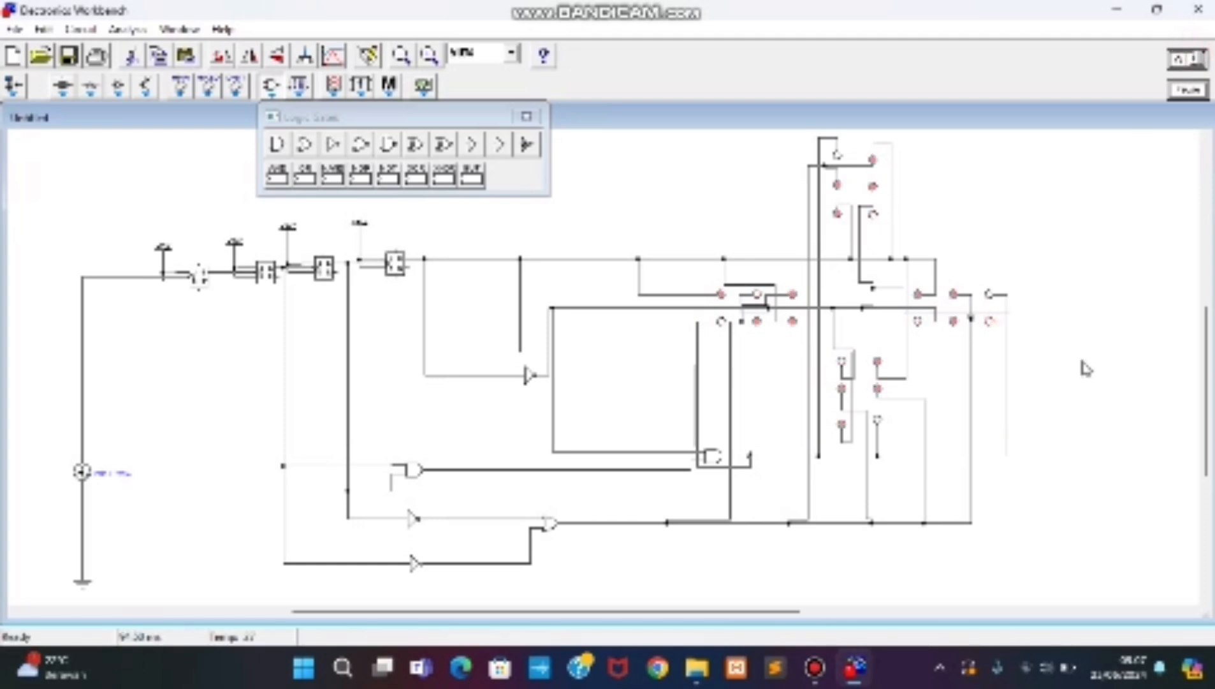
double_click(919, 324)
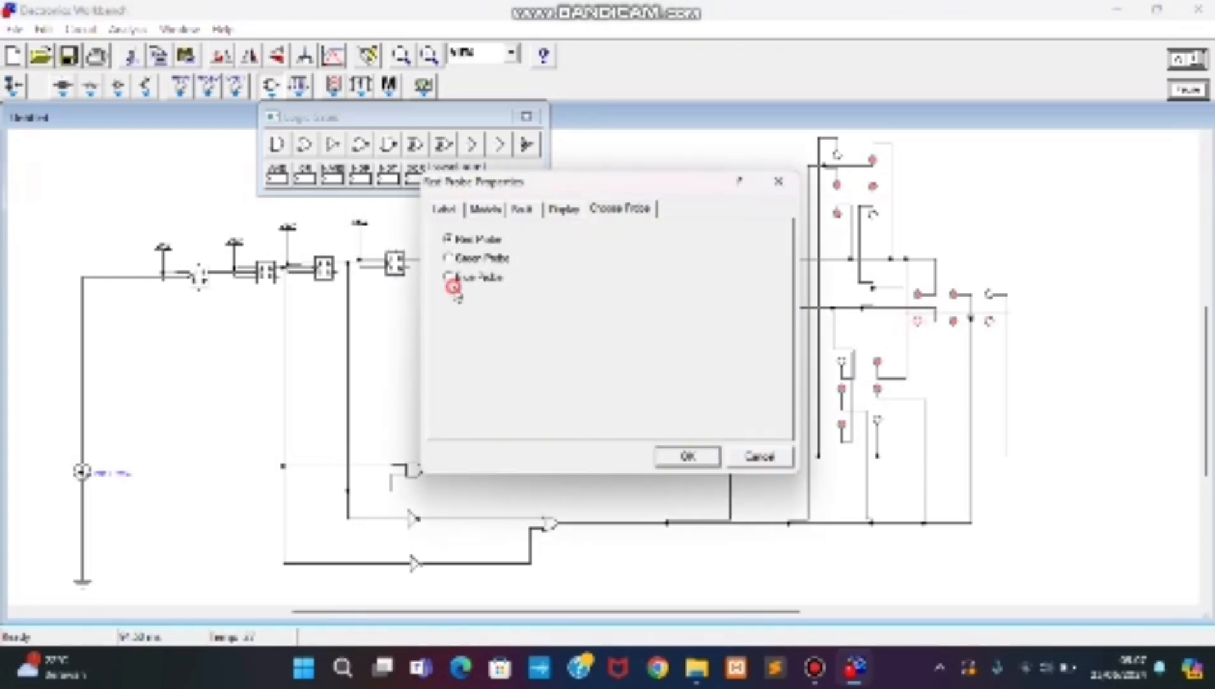
click(449, 277)
click(692, 456)
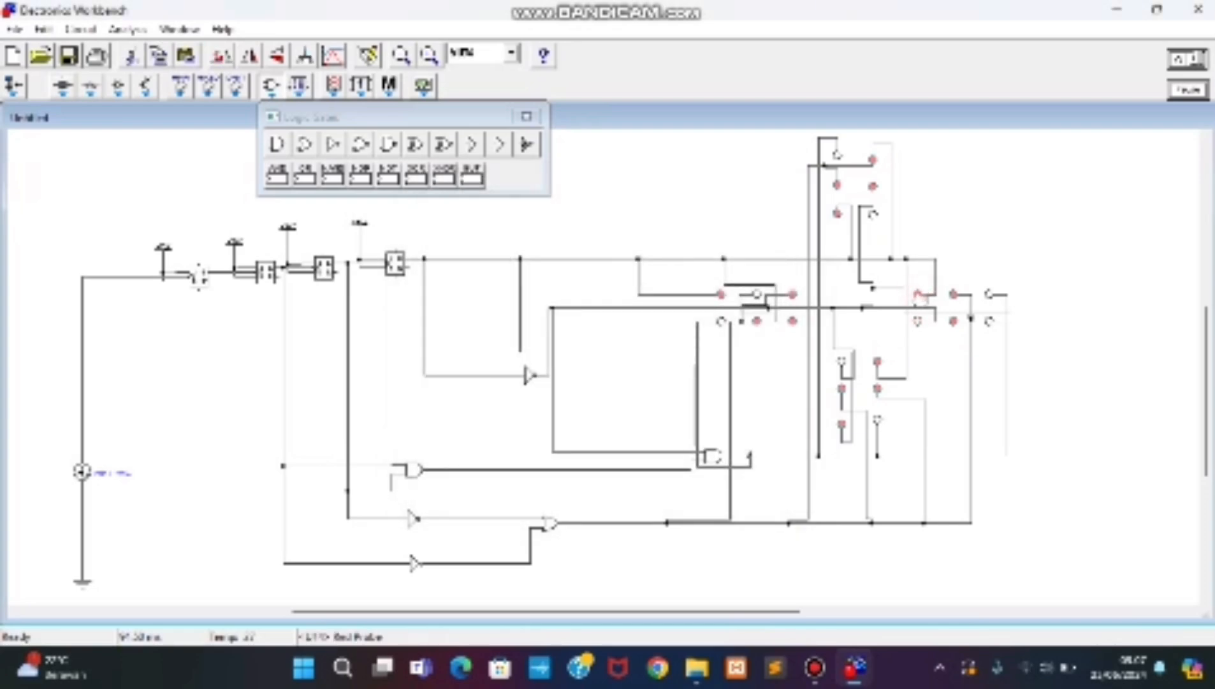
Test the simulation once more, and change the lower block's top-left probe to a blue probe
click(1193, 60)
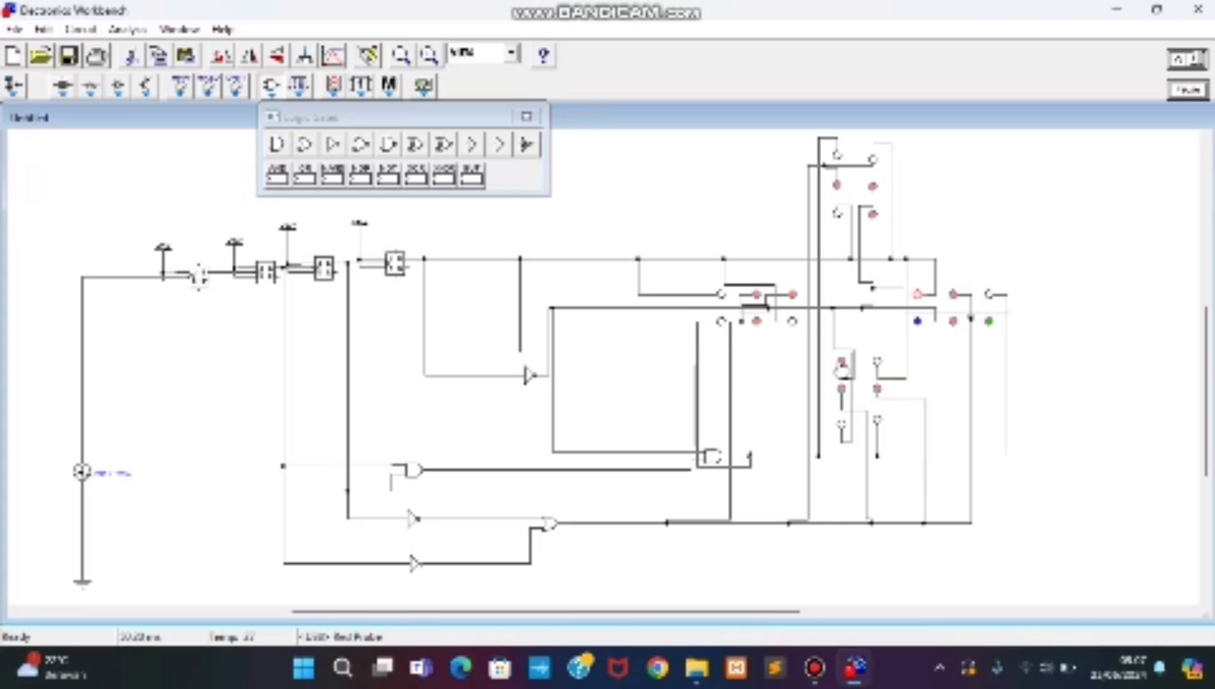
double_click(840, 366)
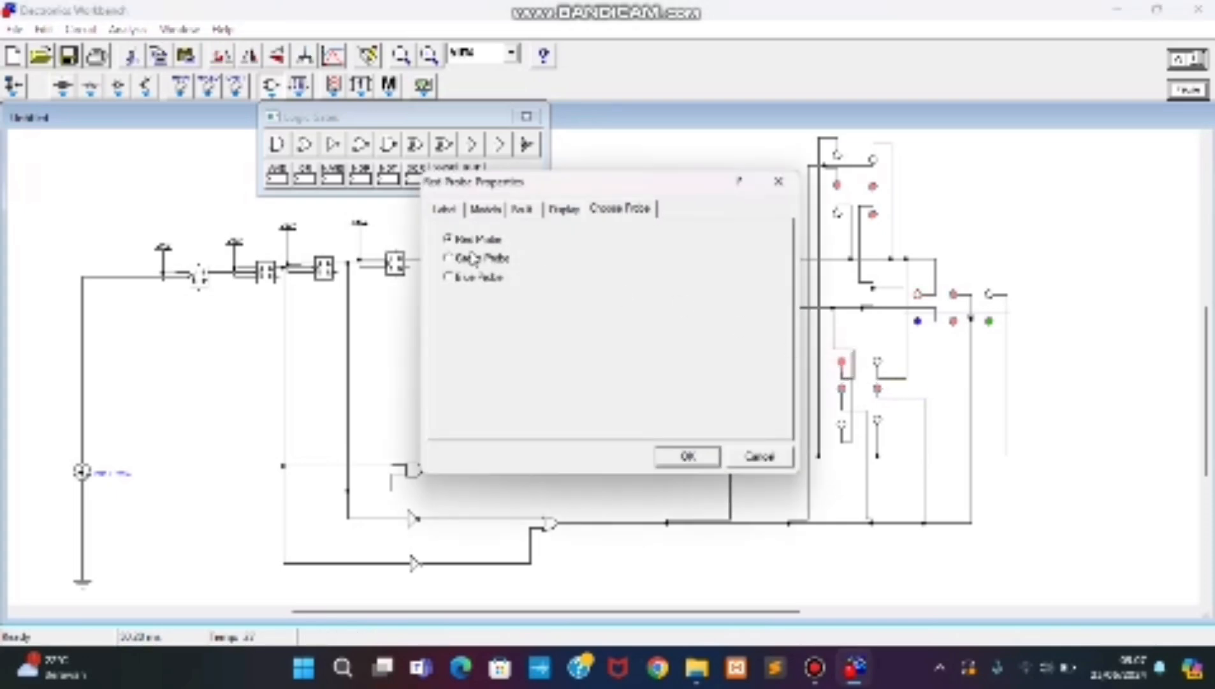
click(454, 278)
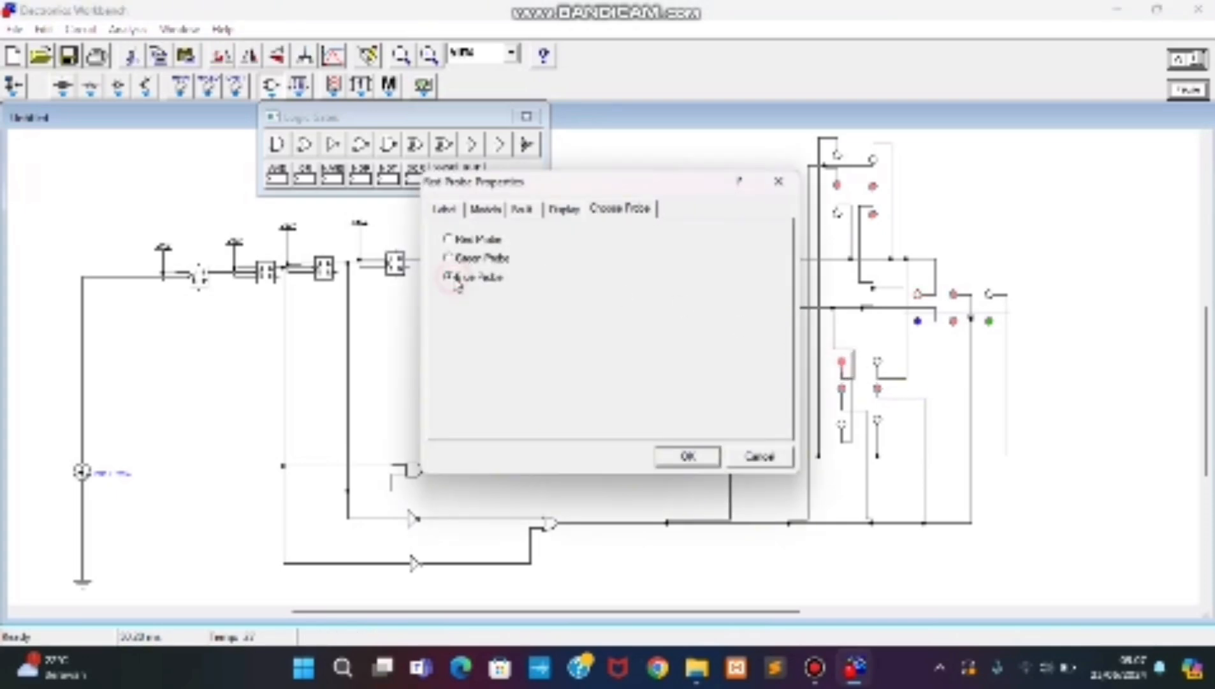
click(688, 456)
Change the left block's last upper probe to a blue probe
click(795, 297)
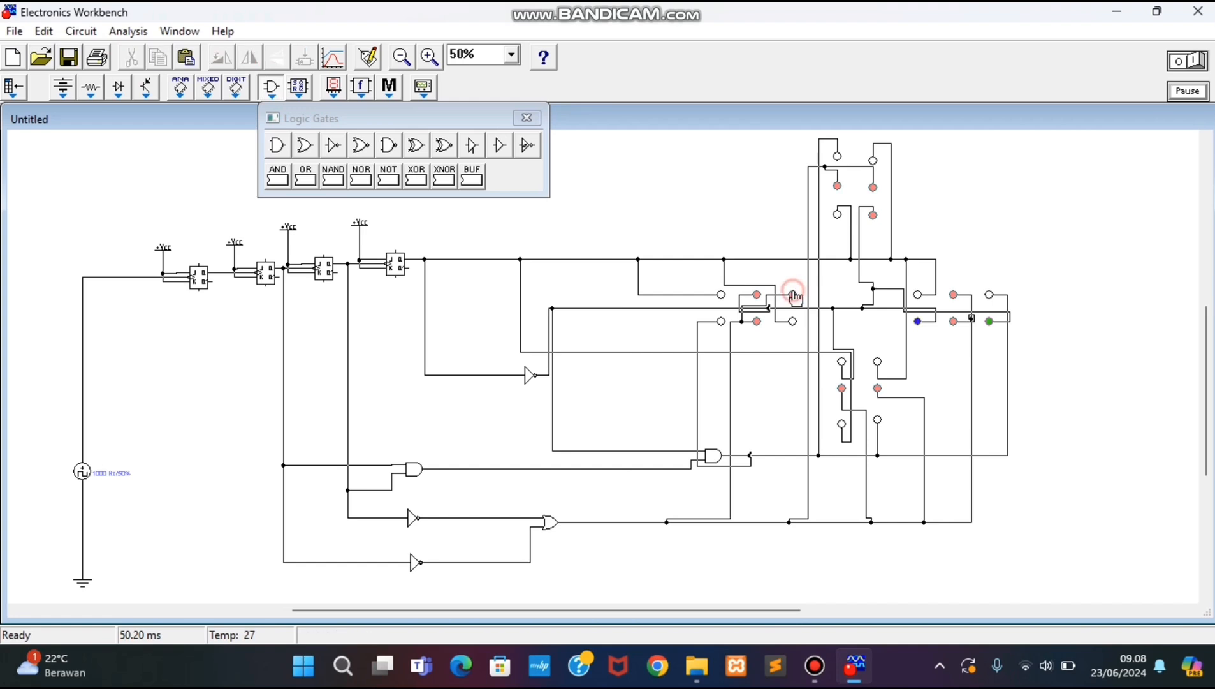
double_click(794, 296)
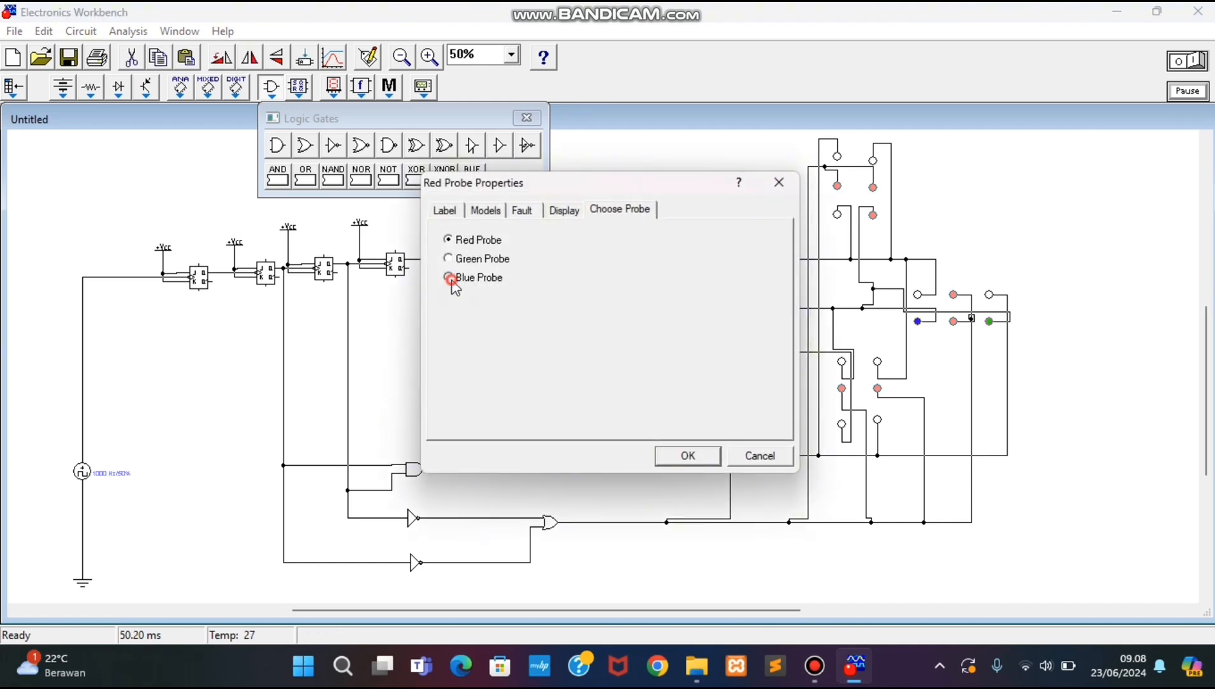
click(451, 278)
click(694, 455)
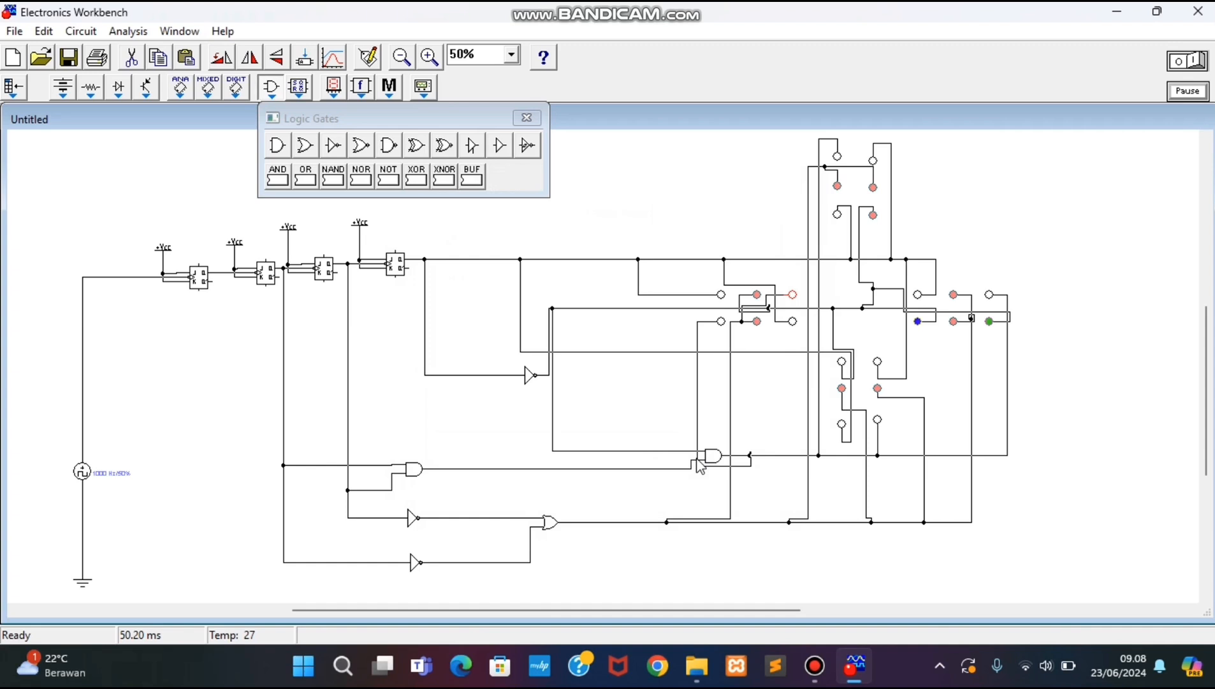
Change the upper block's bottom-right probe to a blue probe, and close the Logic Gates parts window
double_click(874, 217)
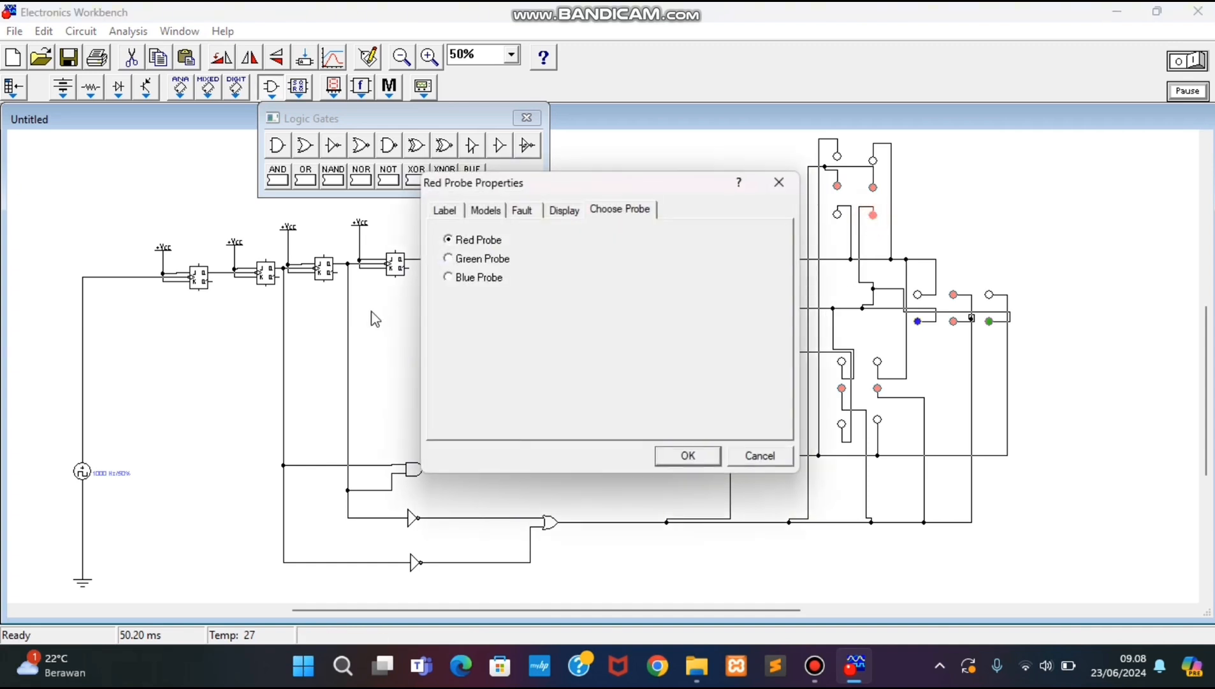
click(449, 277)
click(690, 457)
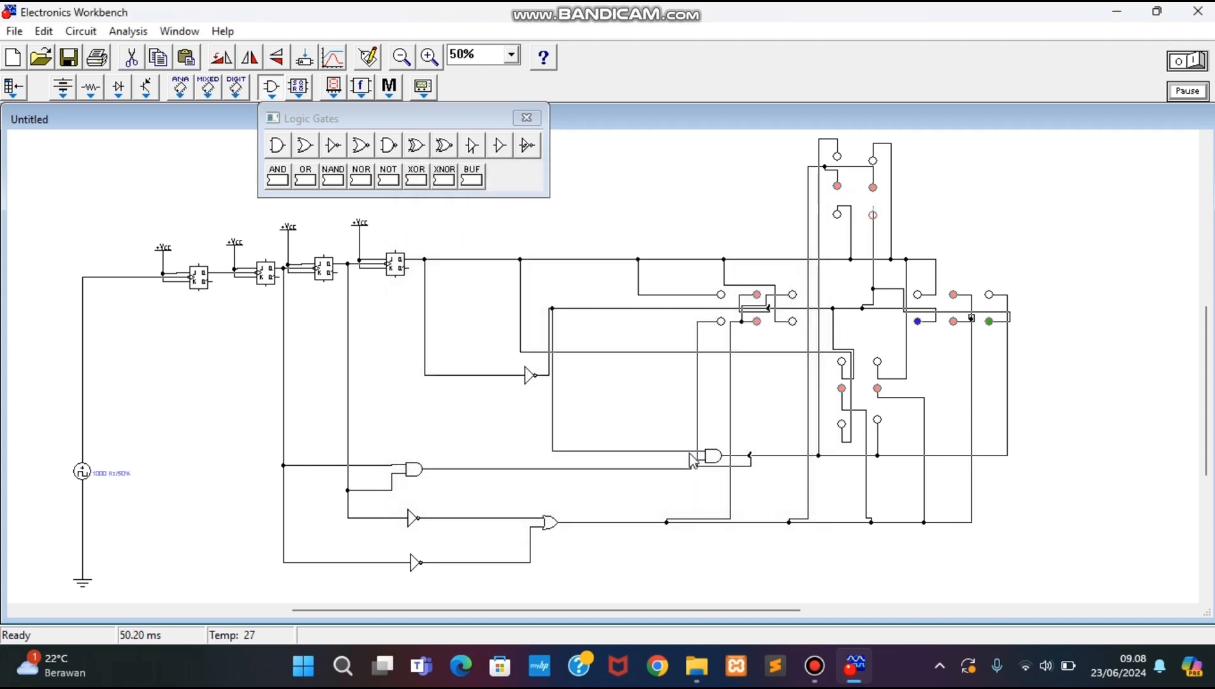
click(527, 117)
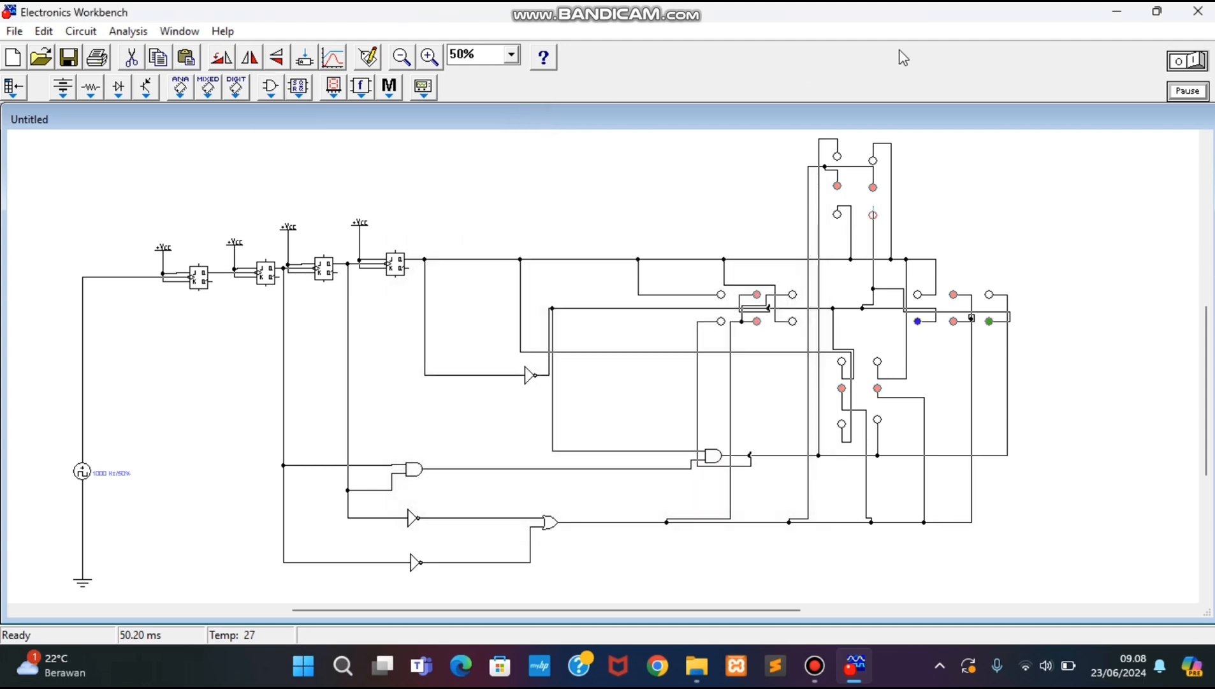
Run and stop the simulation several times to check how the recolored probes light up in all four blocks
click(1201, 54)
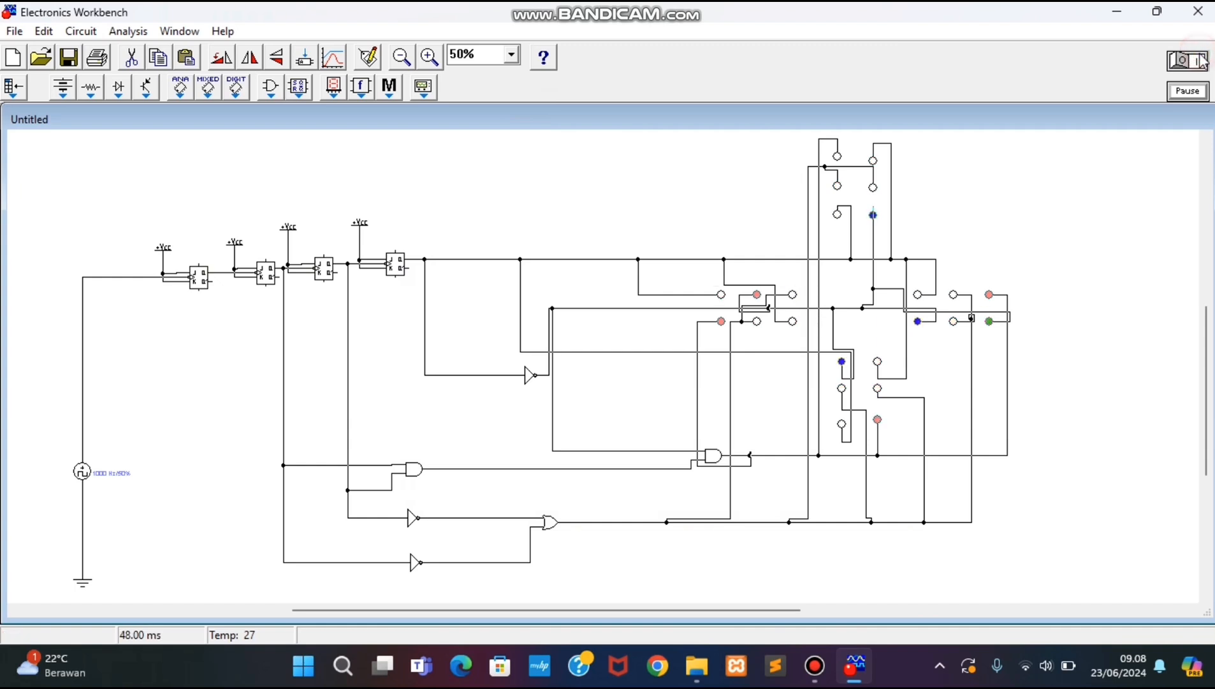
click(1201, 54)
click(1201, 54)
click(1201, 54)
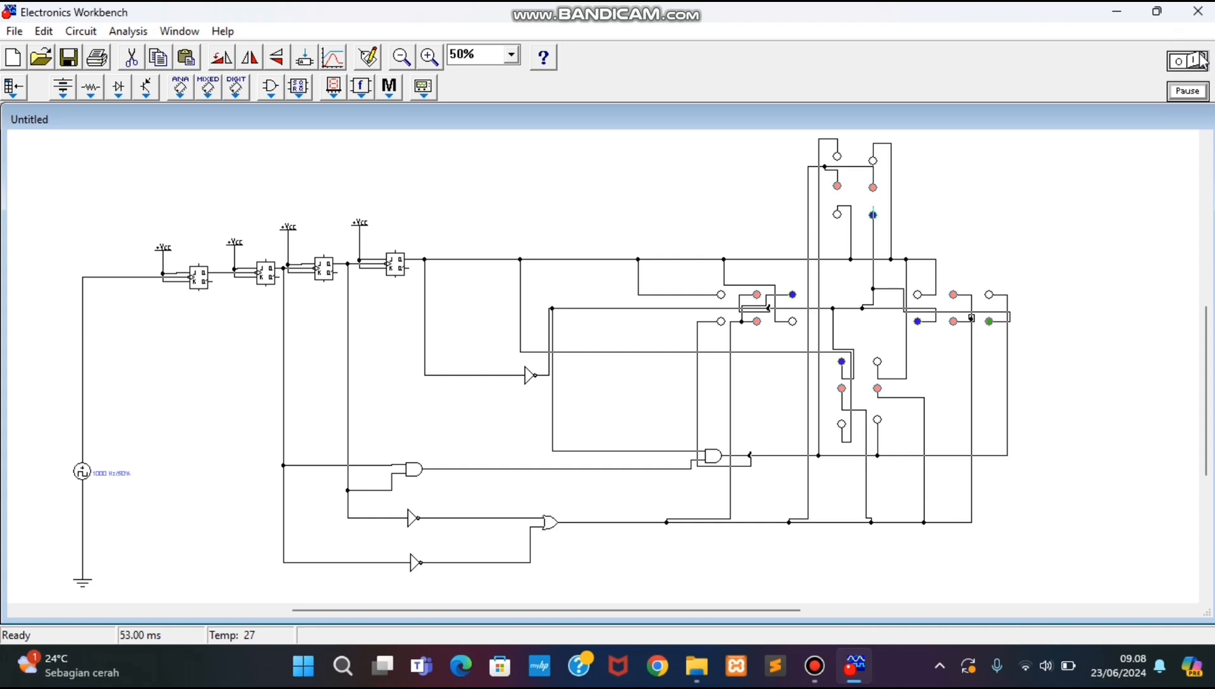
click(1202, 60)
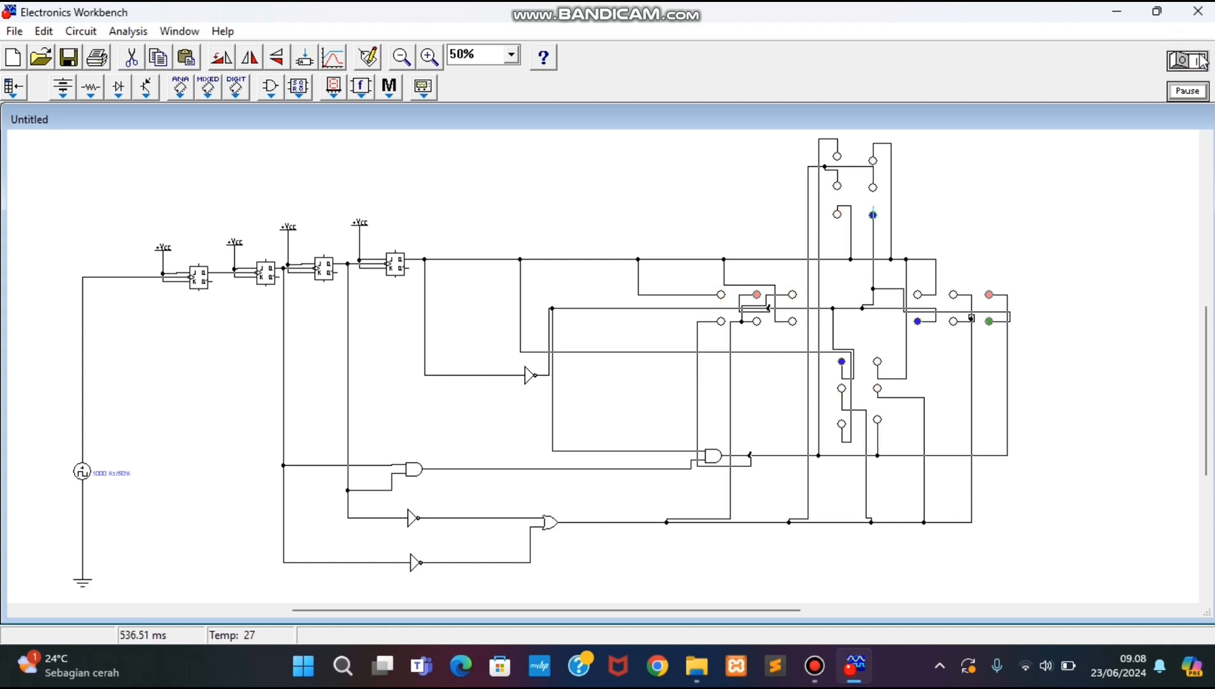
click(1202, 60)
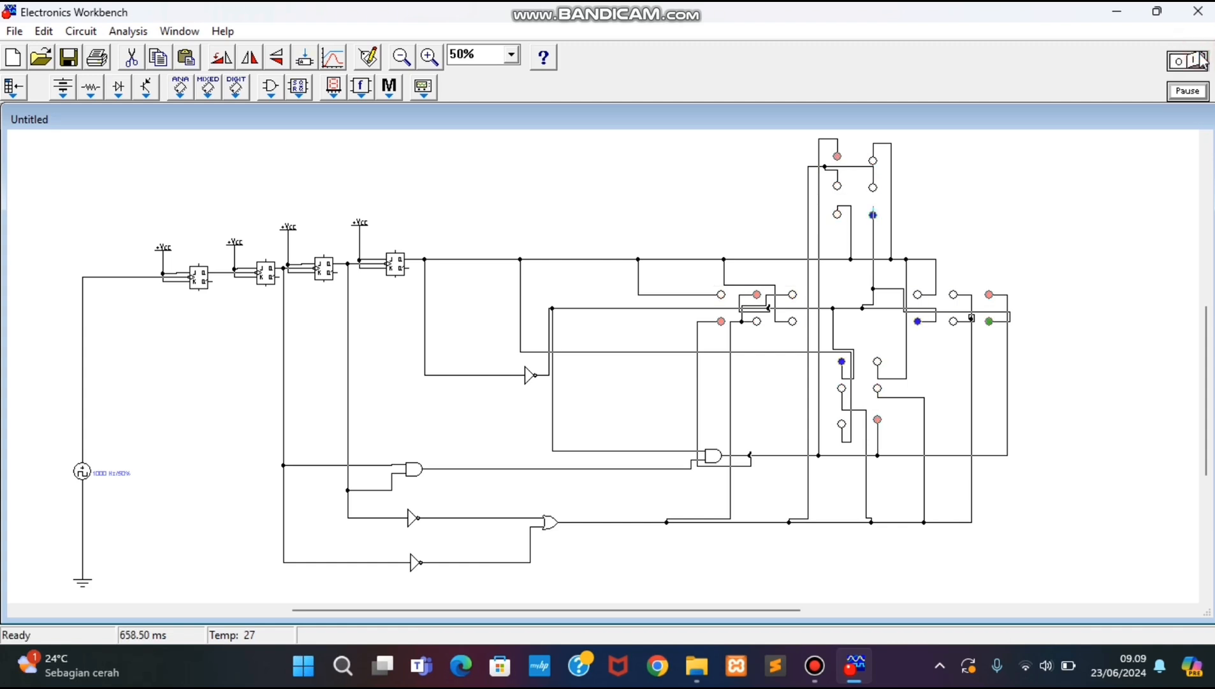
click(1201, 59)
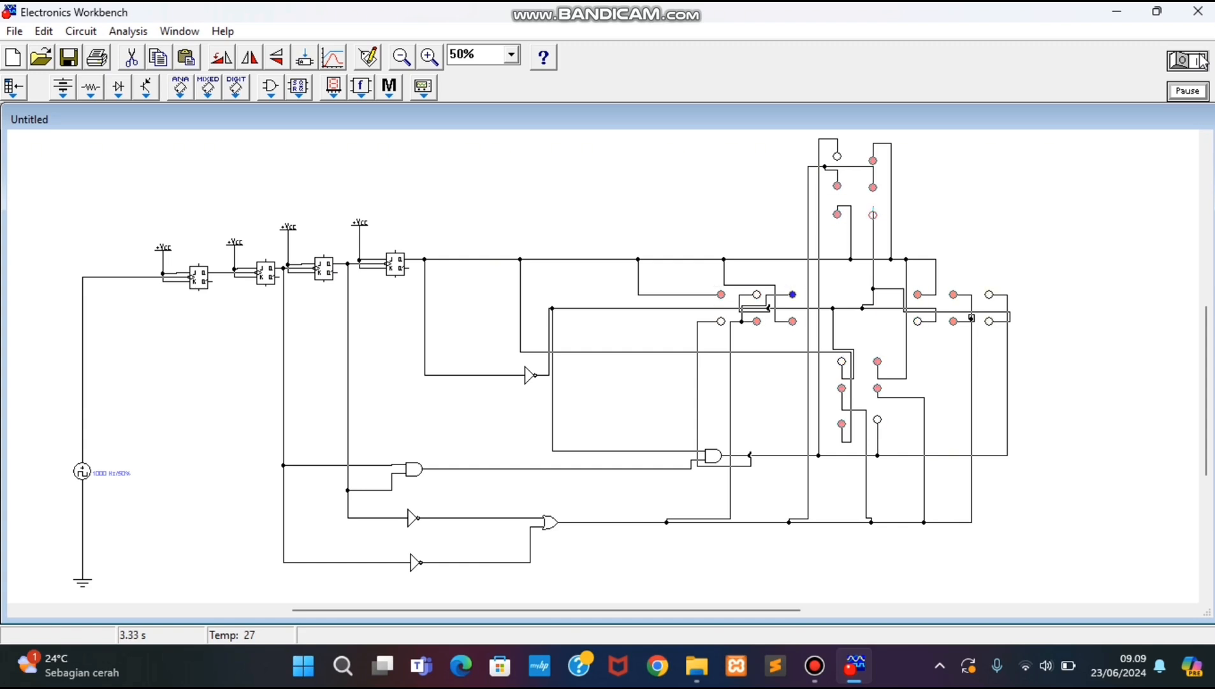
click(1202, 59)
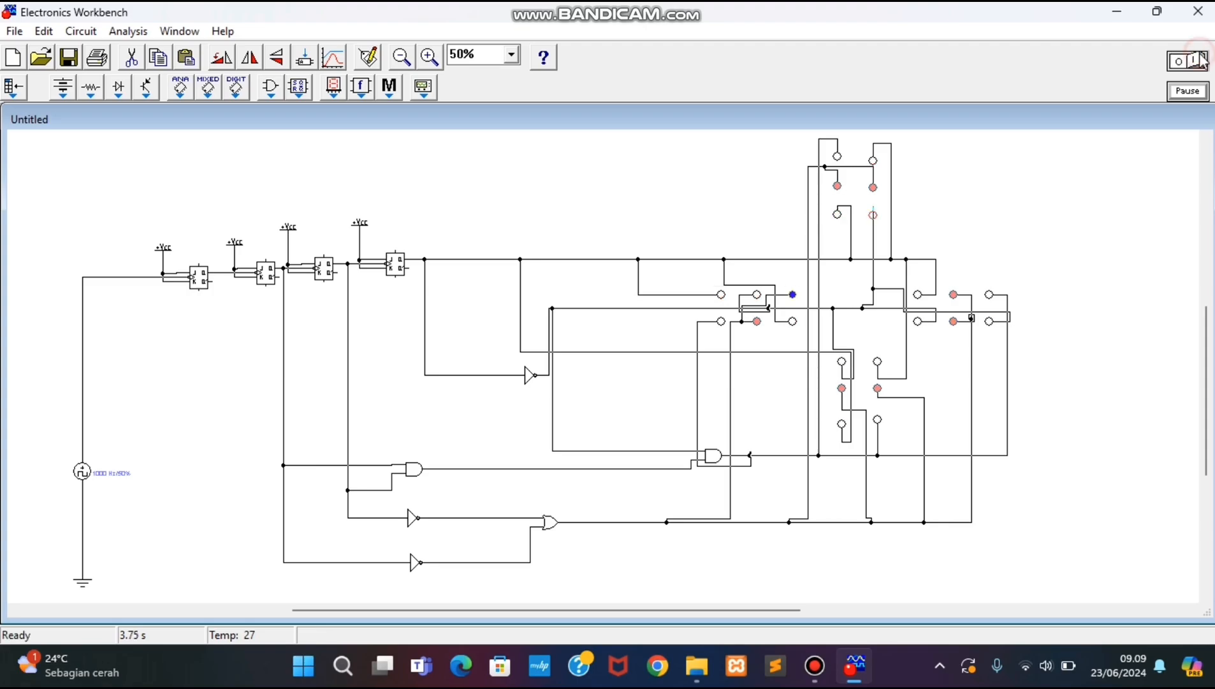